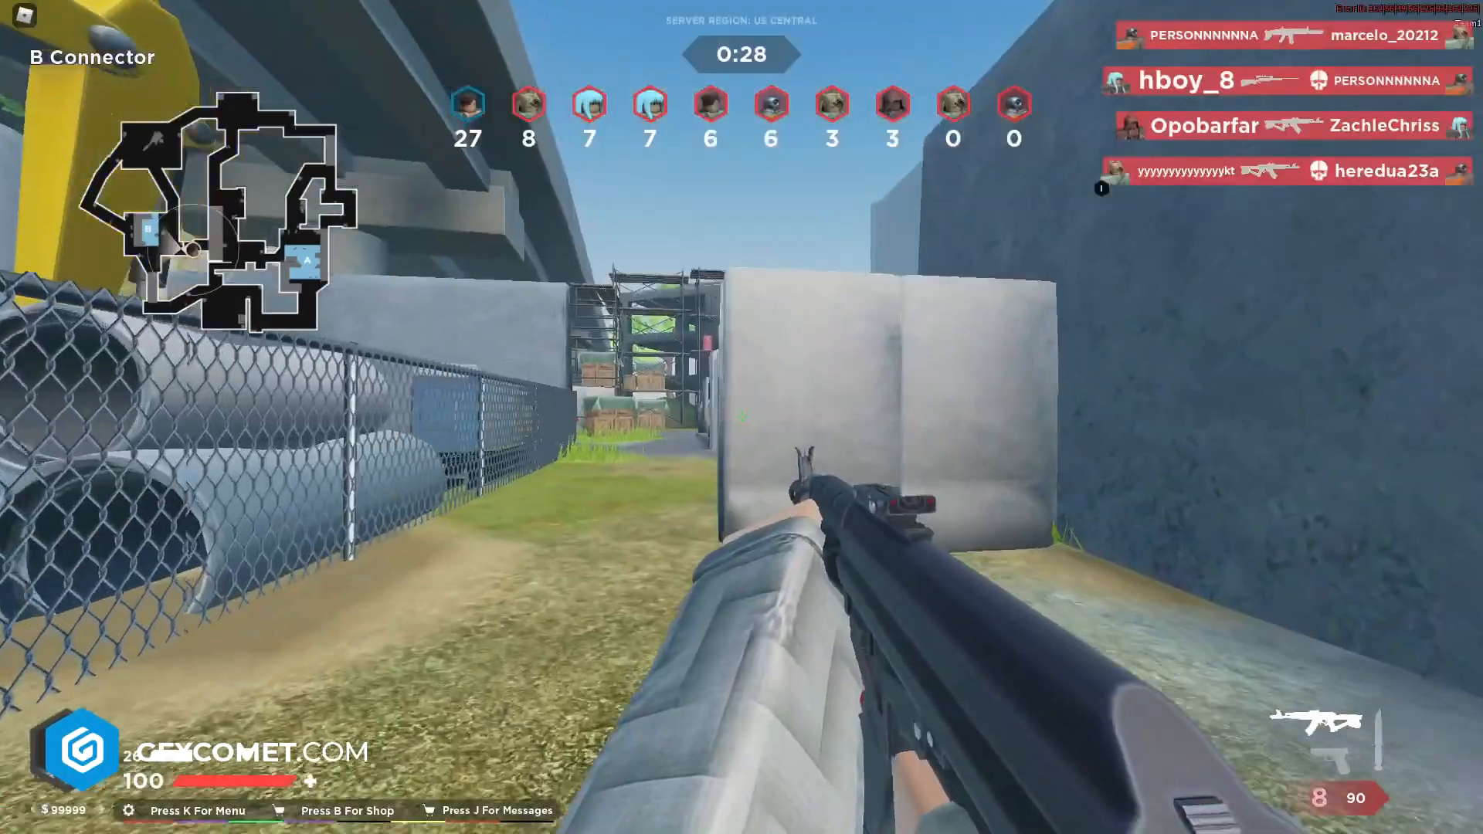
pyautogui.press('w')
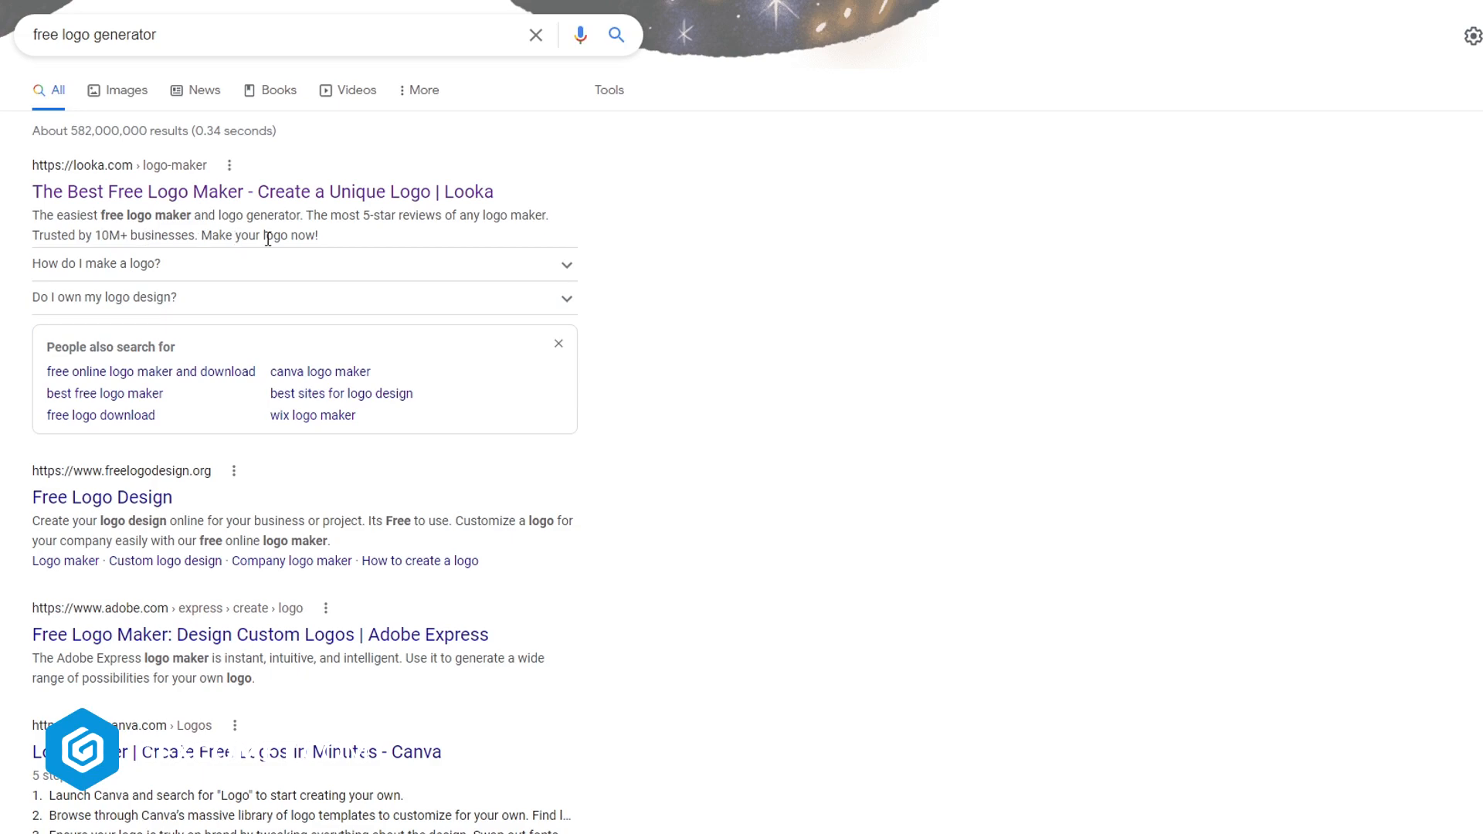
# Open the Looka logo maker from the free logo generator search results
pyautogui.doubleClick(319, 238)
pyautogui.click(360, 244)
pyautogui.click(399, 203)
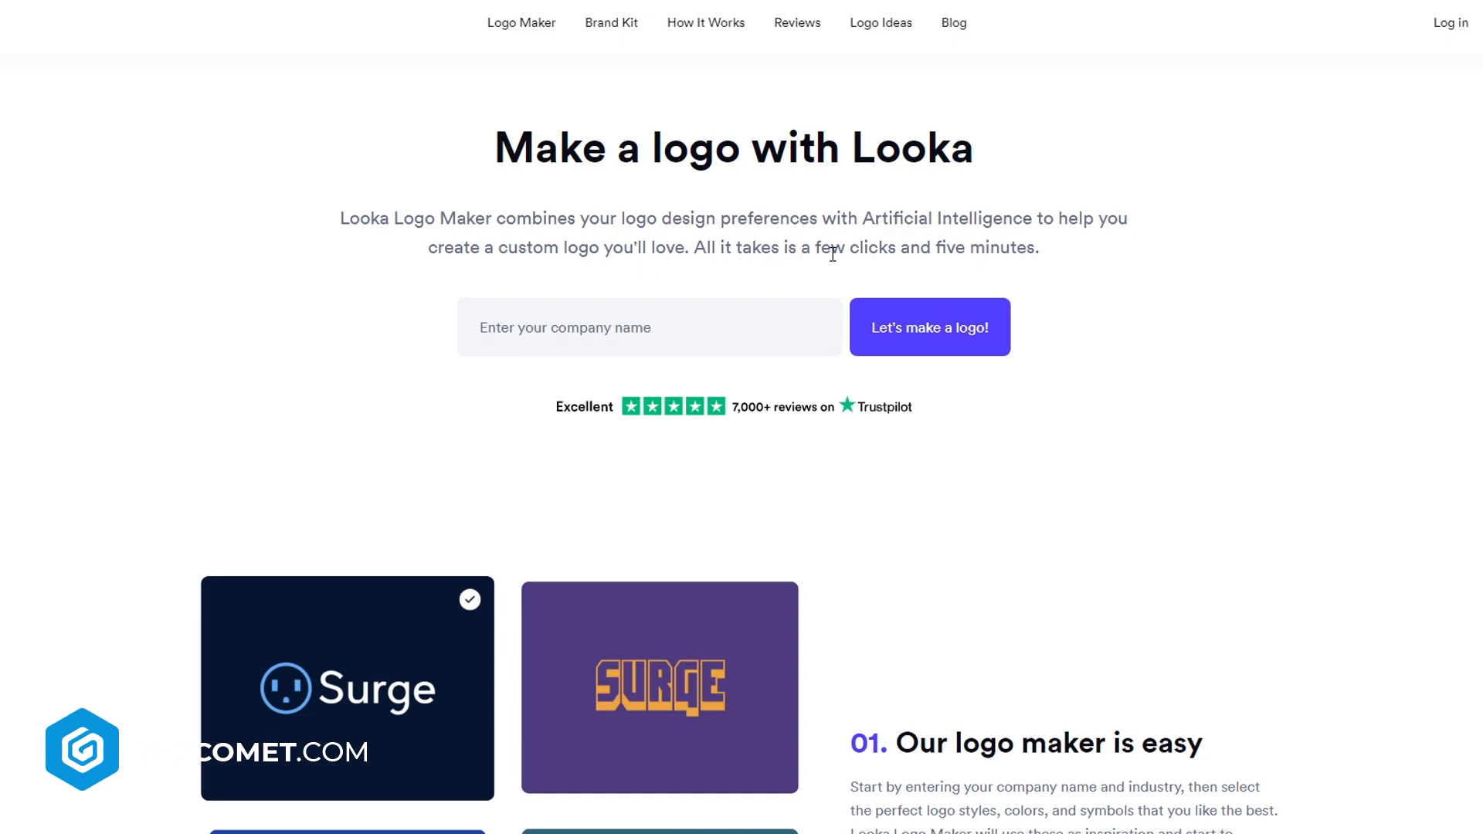
# Enter GFX COMET as the company name and start making a logo
pyautogui.click(722, 335)
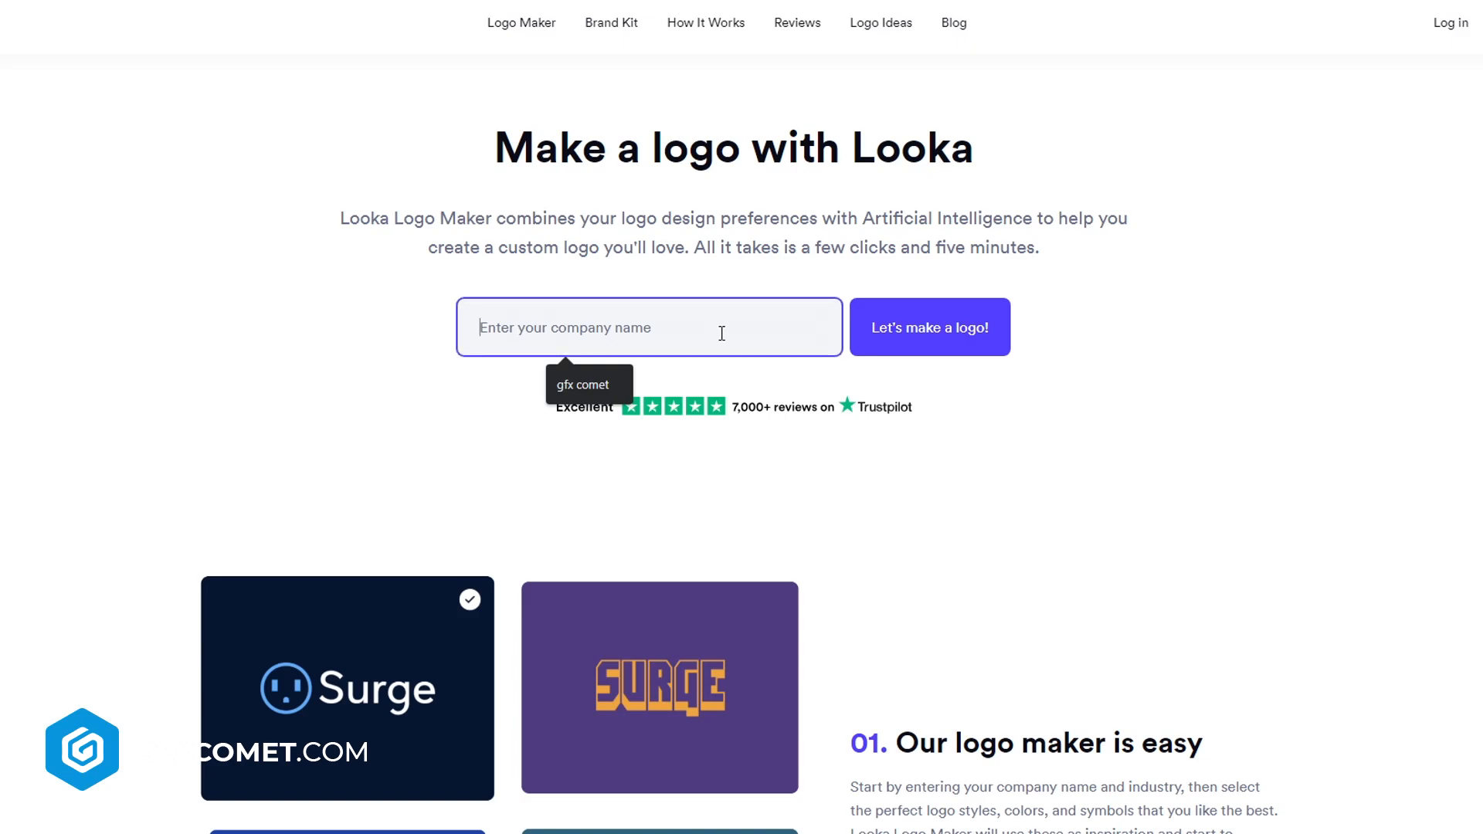
pyautogui.write('GFX COMET')
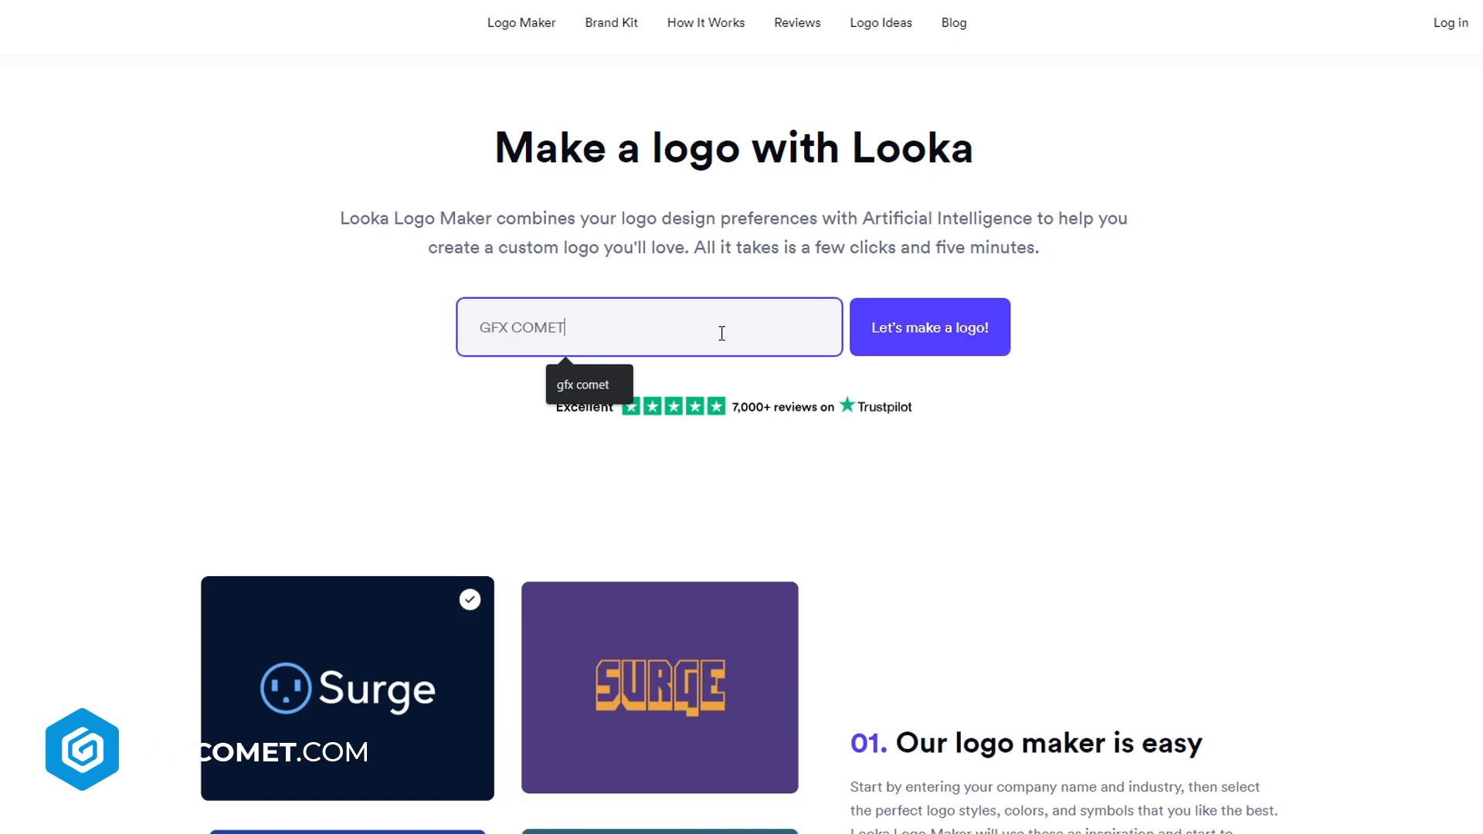
pyautogui.click(981, 342)
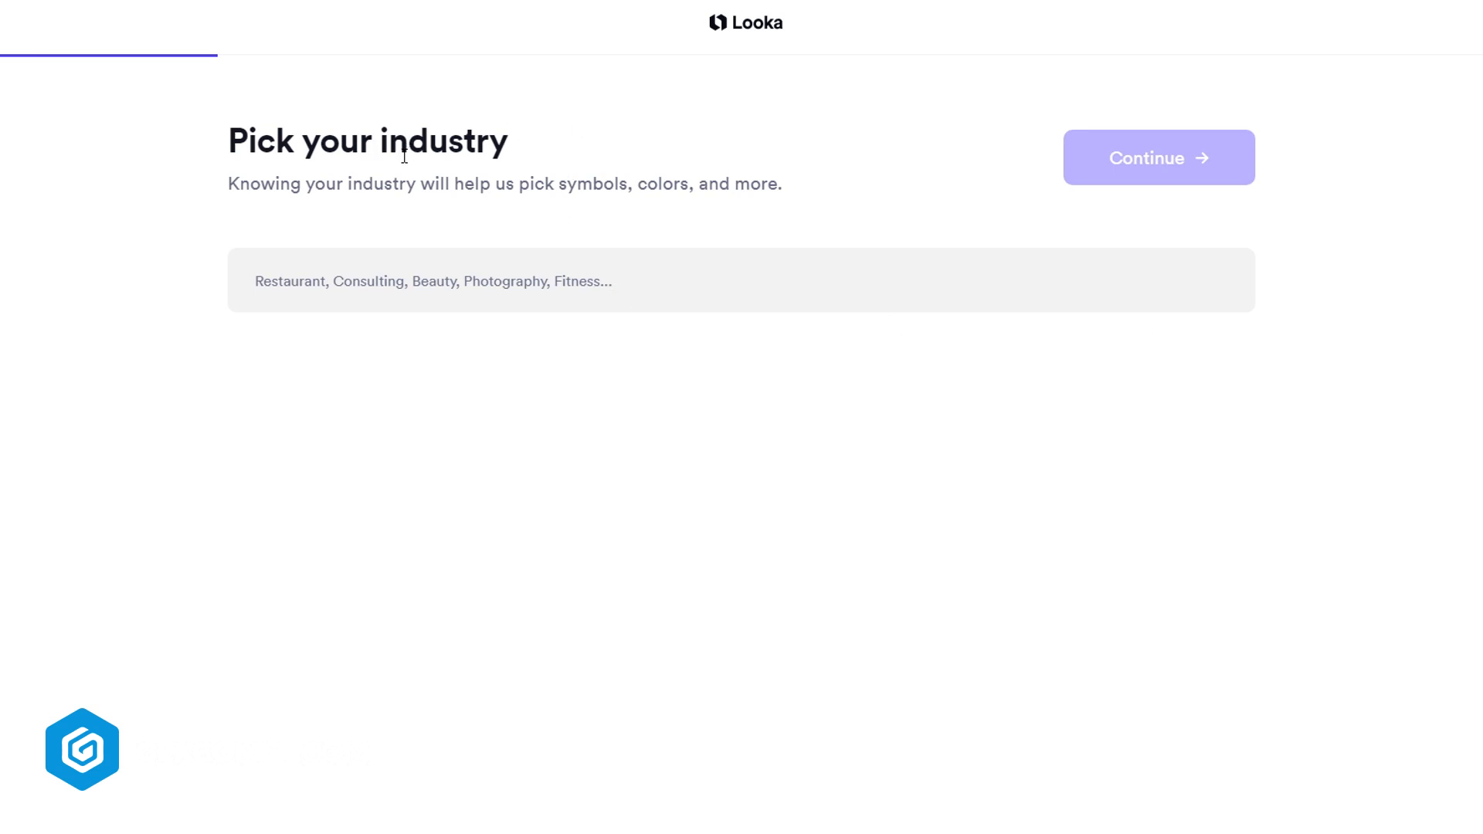
pyautogui.click(467, 265)
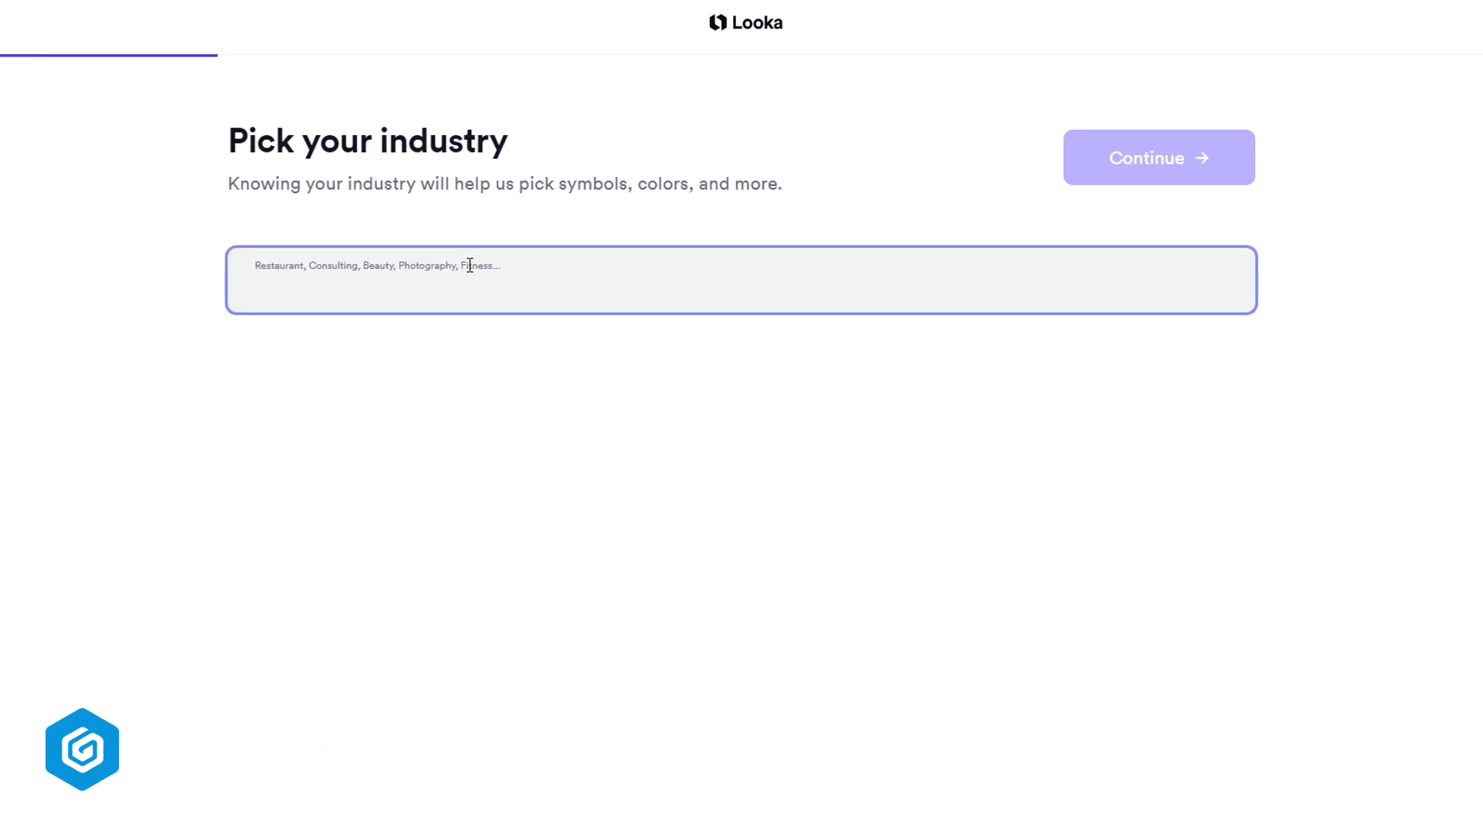
pyautogui.write('graphic')
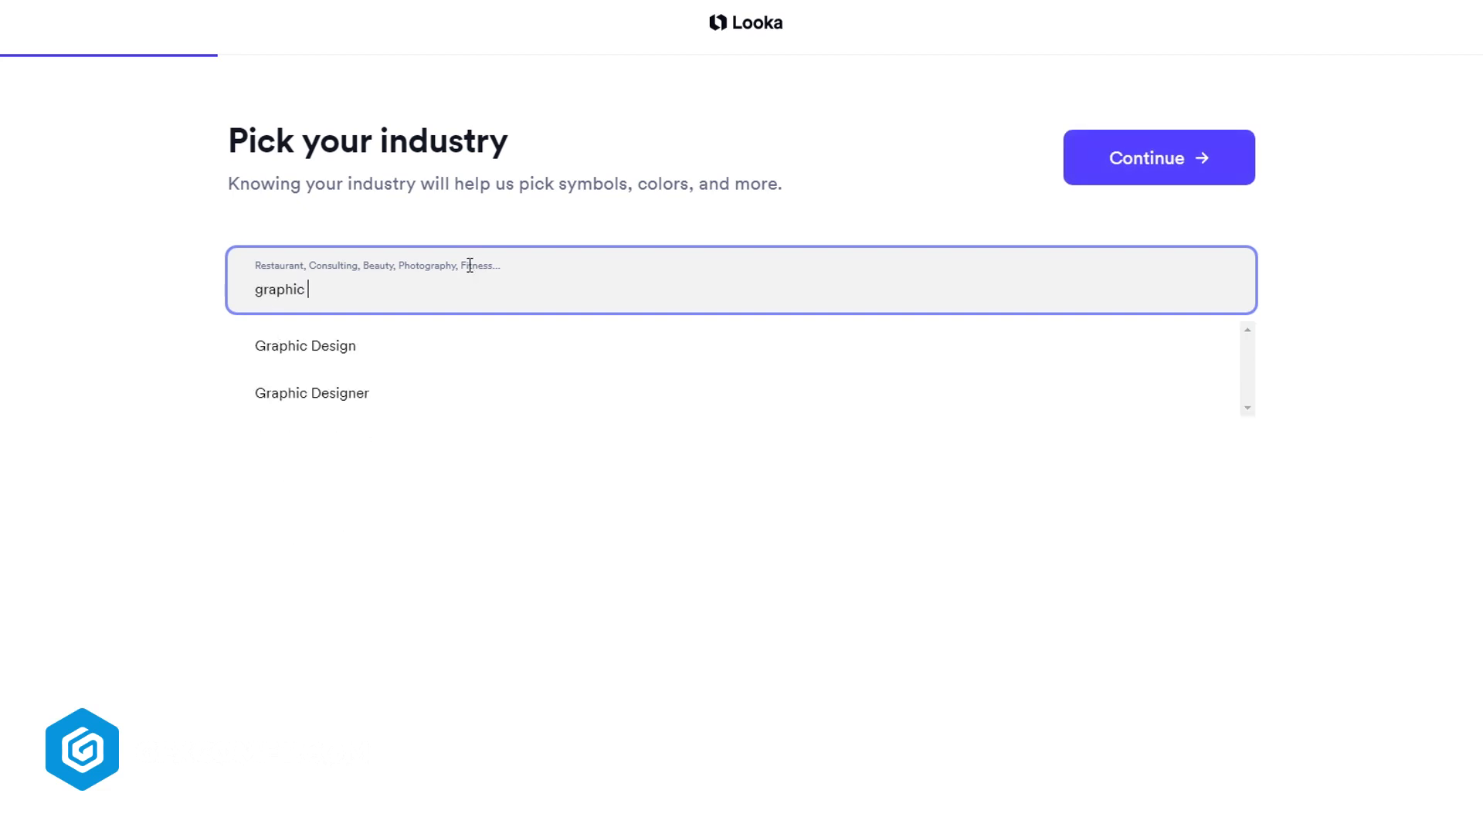
pyautogui.click(479, 340)
pyautogui.tripleClick(483, 295)
pyautogui.write('game stu')
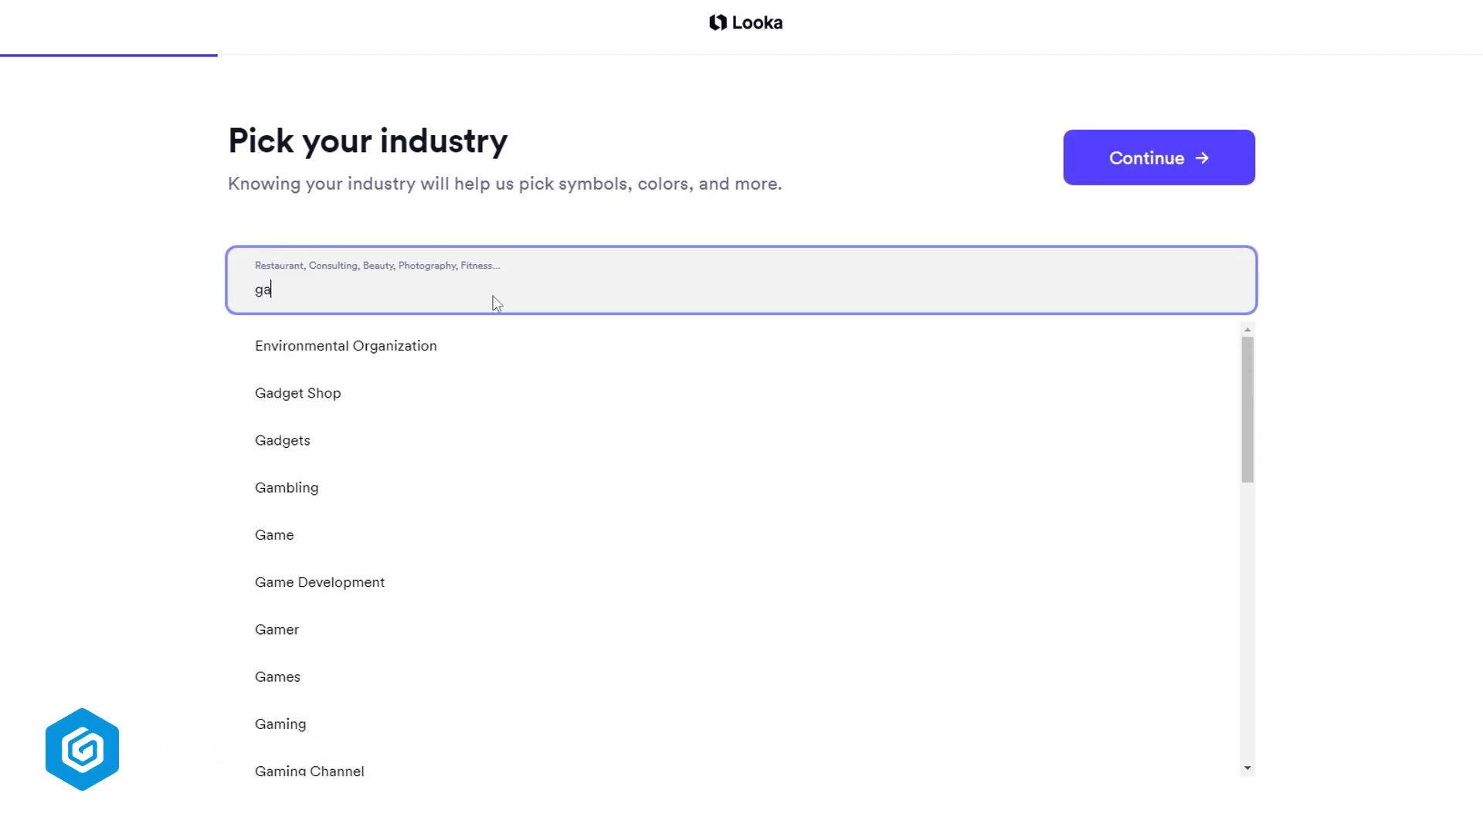
pyautogui.press('BackSpace')
pyautogui.press('BackSpace')
pyautogui.press('BackSpace')
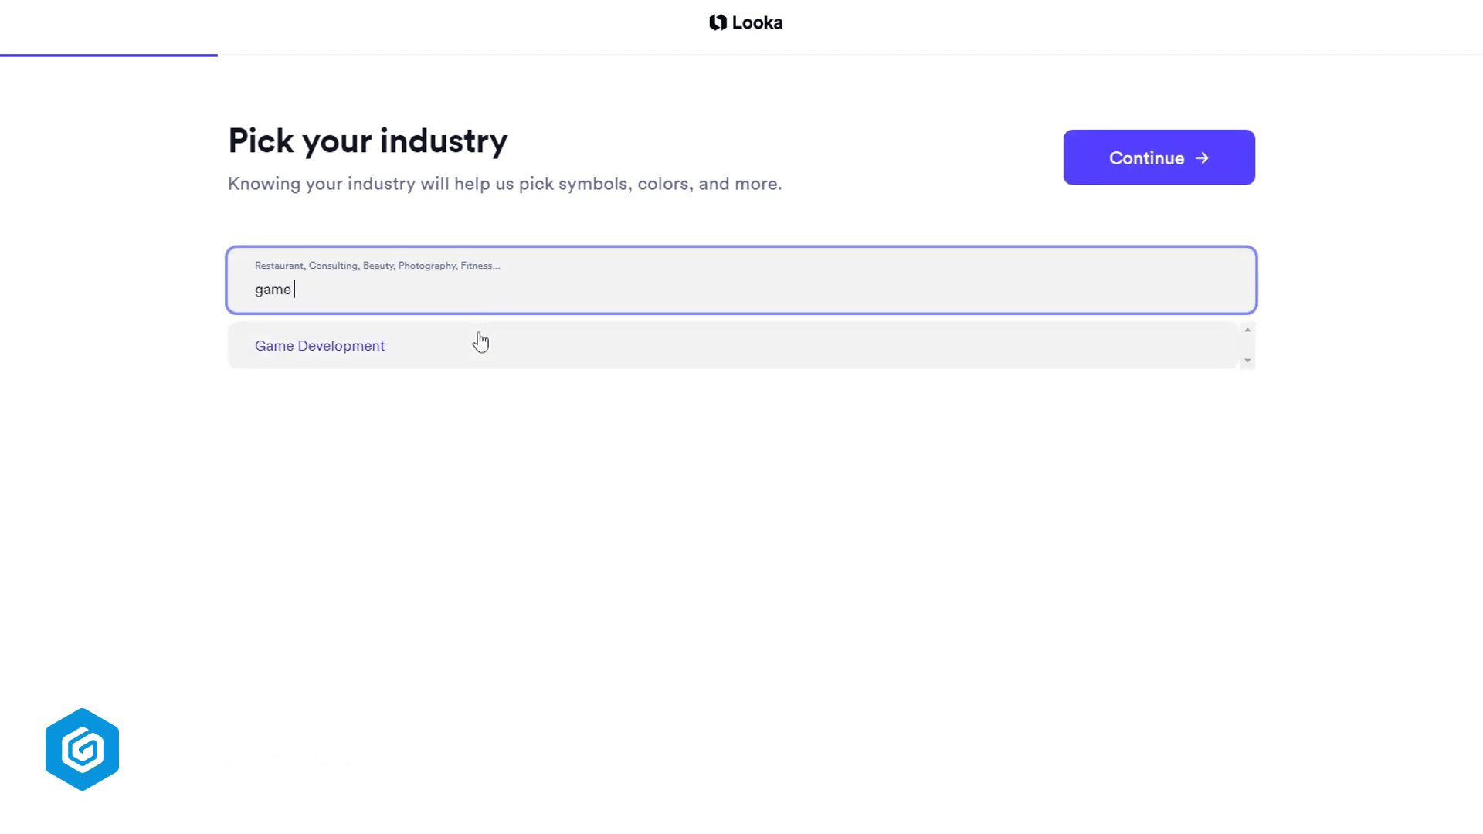
# Set the industry to Graphic Design and continue to the next stage
pyautogui.tripleClick(473, 301)
pyautogui.write('graphic')
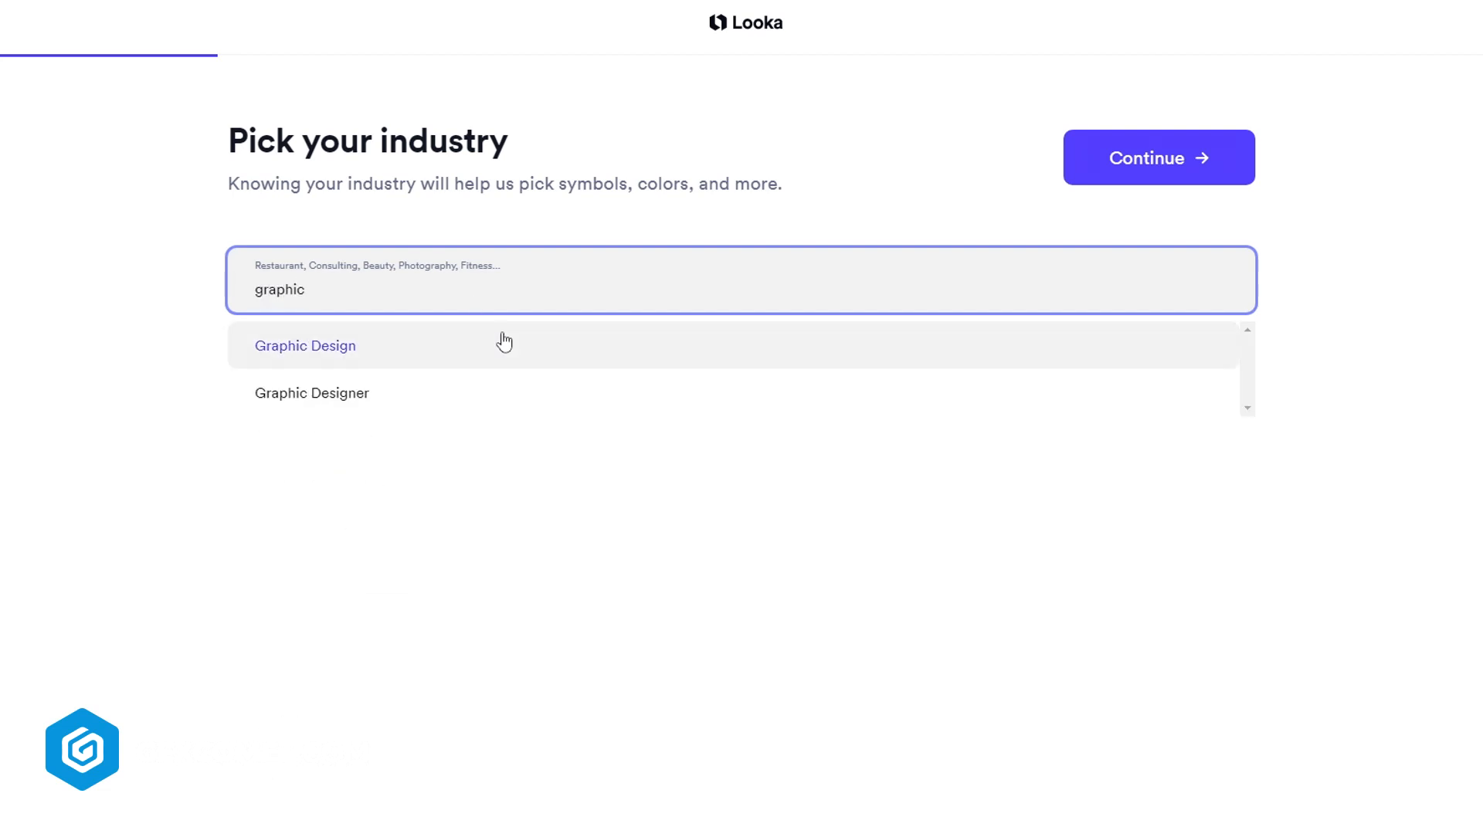
pyautogui.click(503, 342)
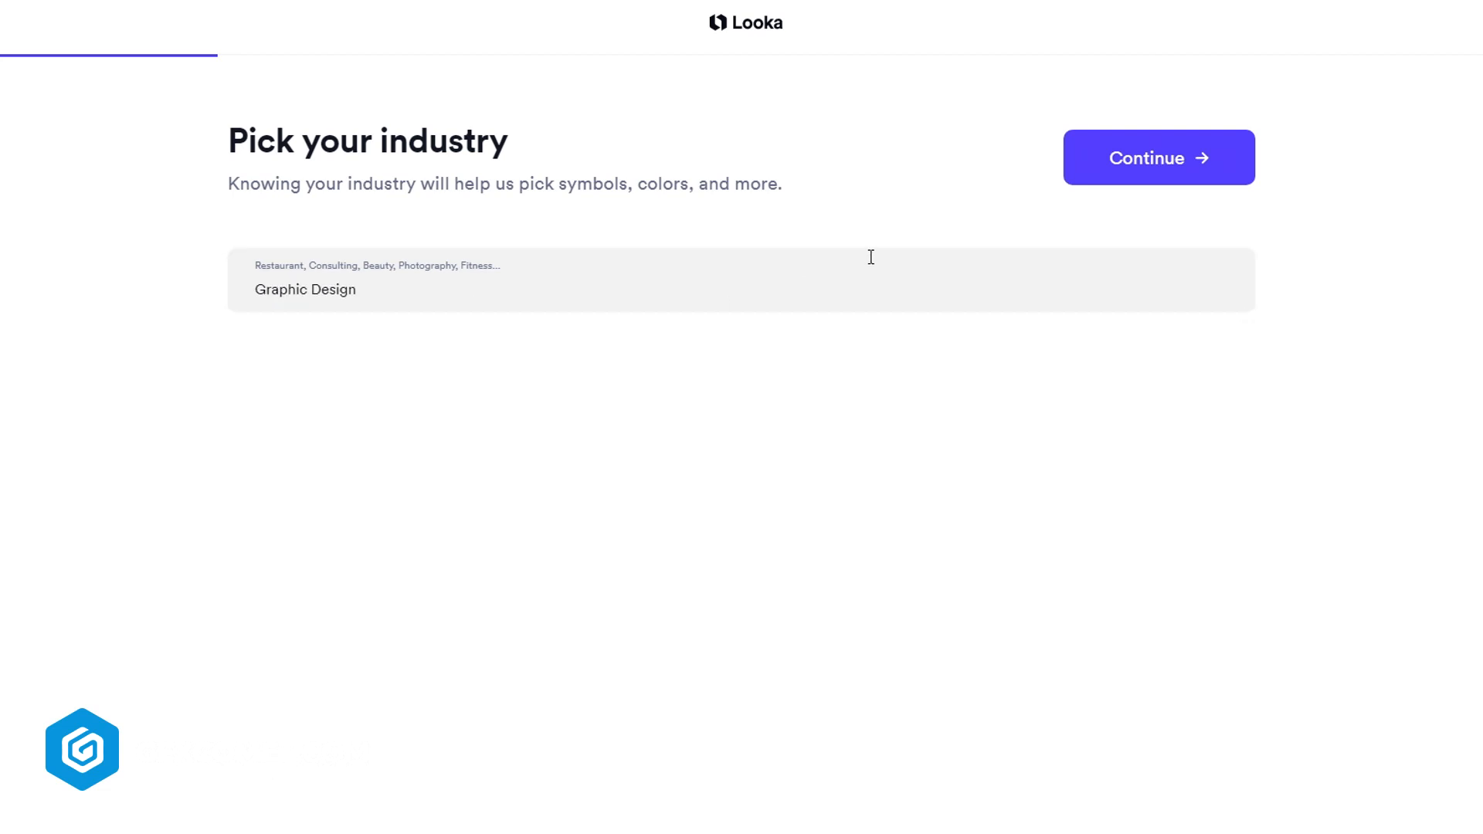
pyautogui.click(1164, 176)
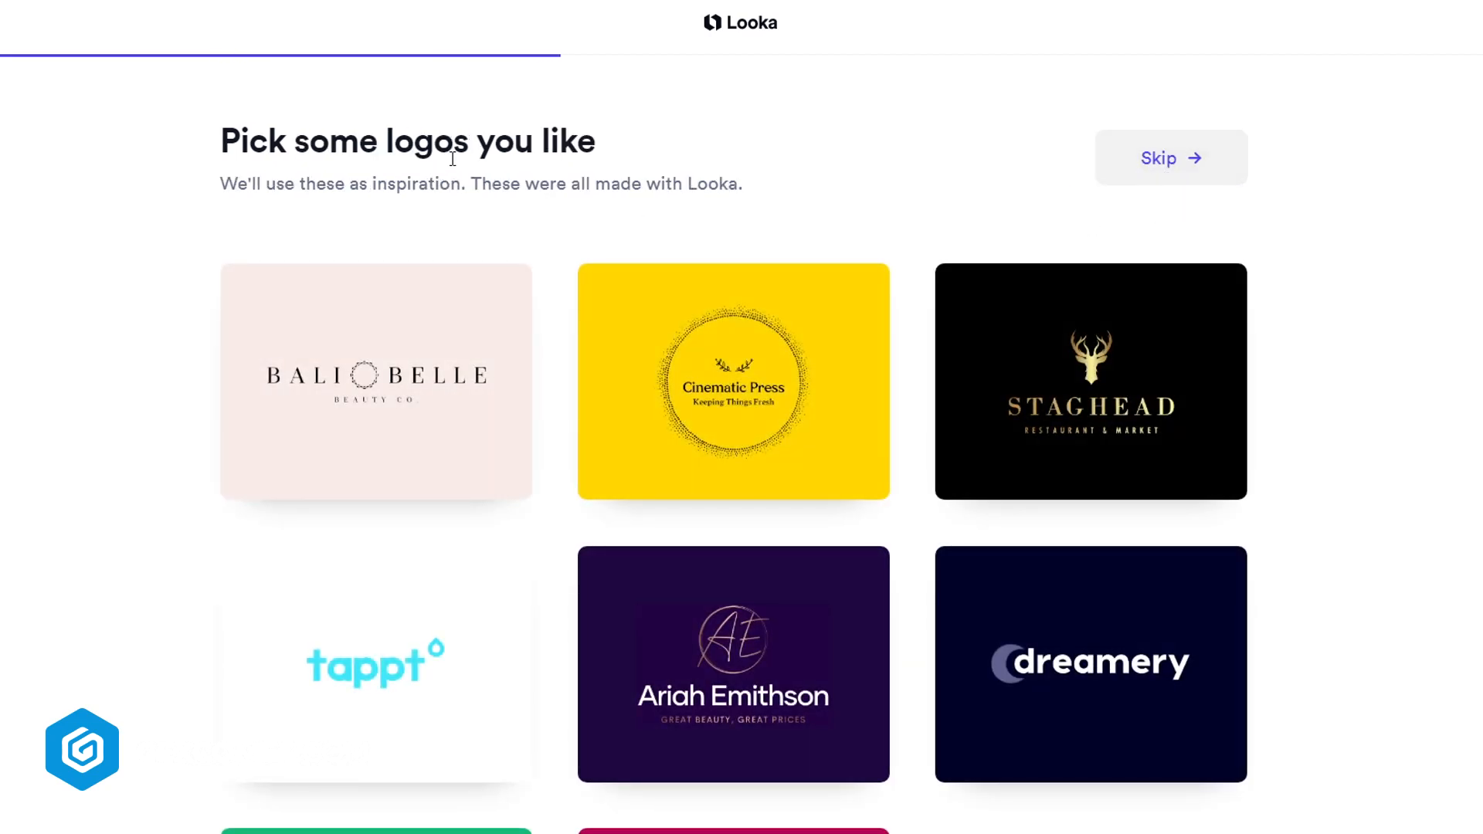
# Browse through the inspiration logo examples on the page
pyautogui.scroll(-10, 781, 357)
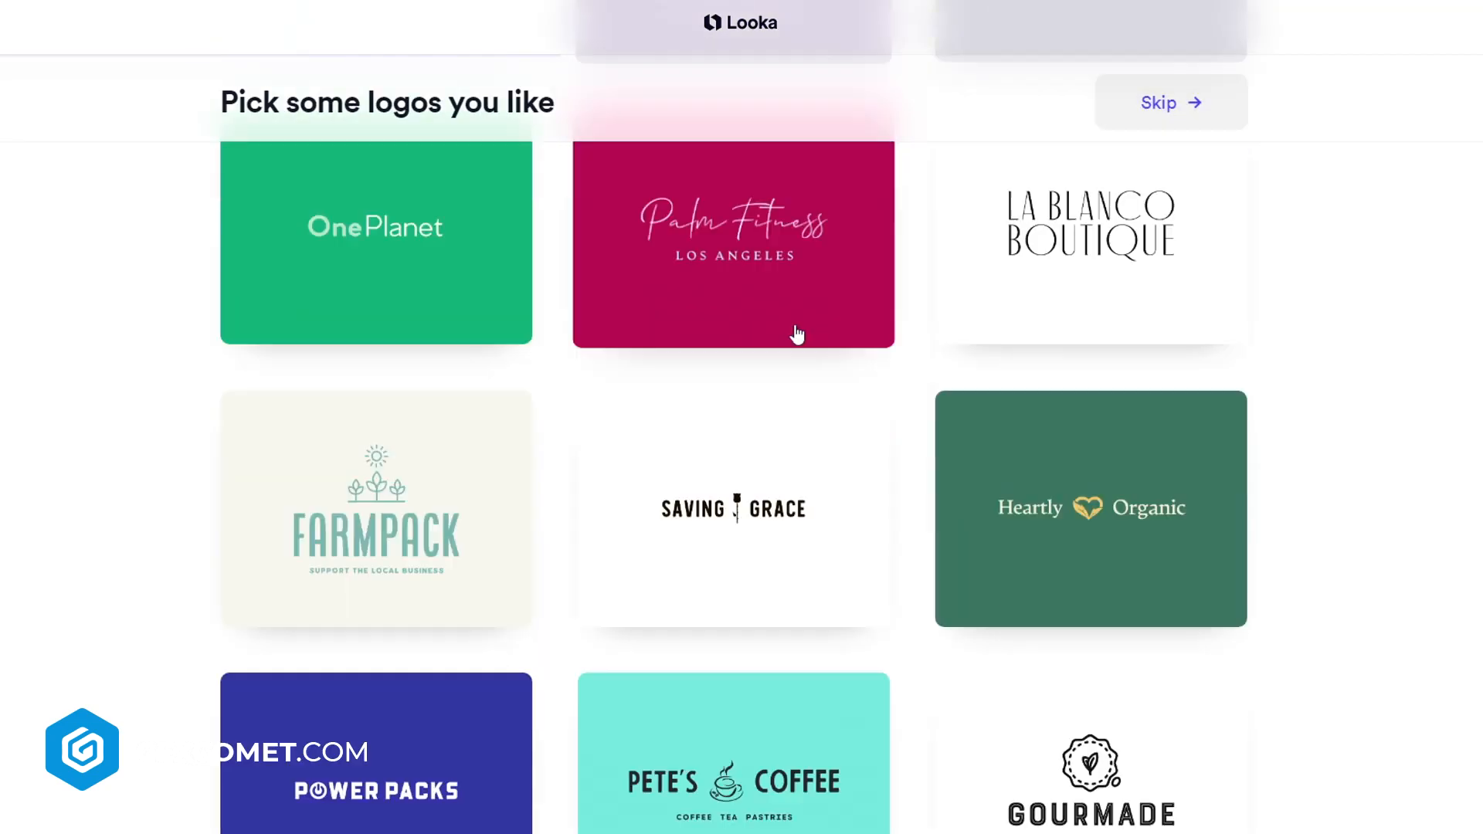
pyautogui.scroll(-7, 894, 386)
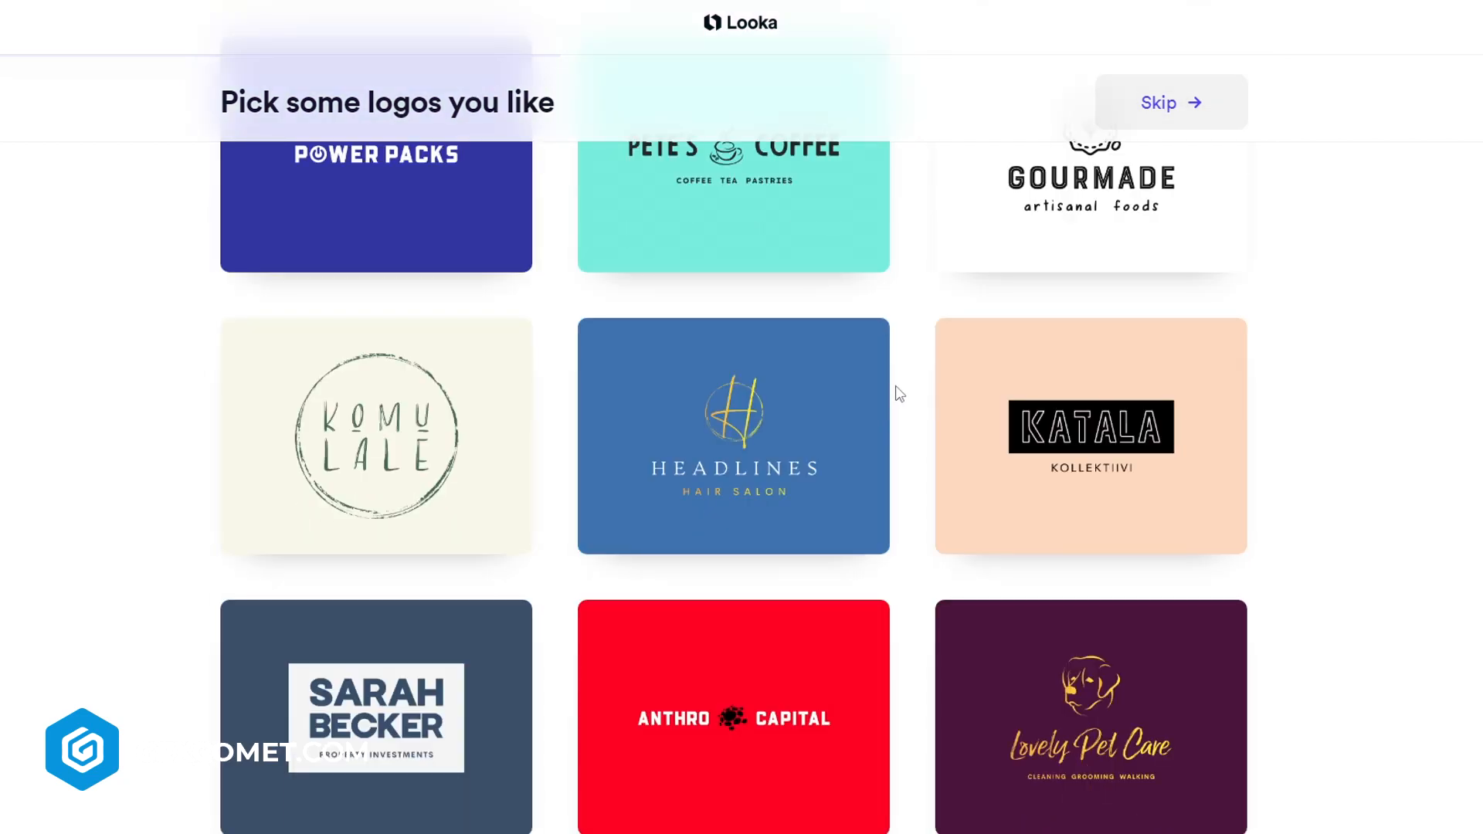
pyautogui.scroll(-20, 900, 393)
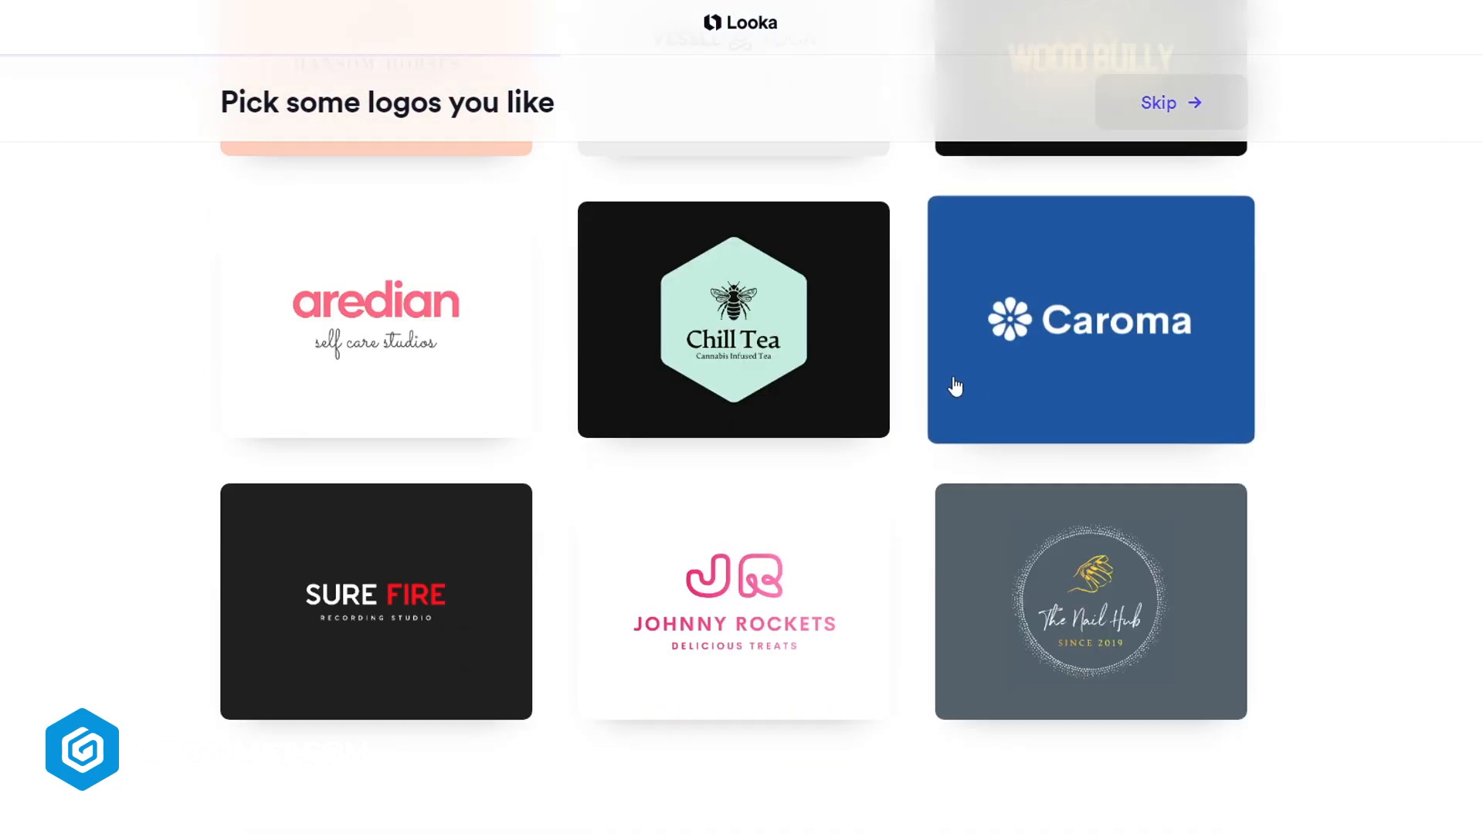
pyautogui.scroll(13, 1478, 415)
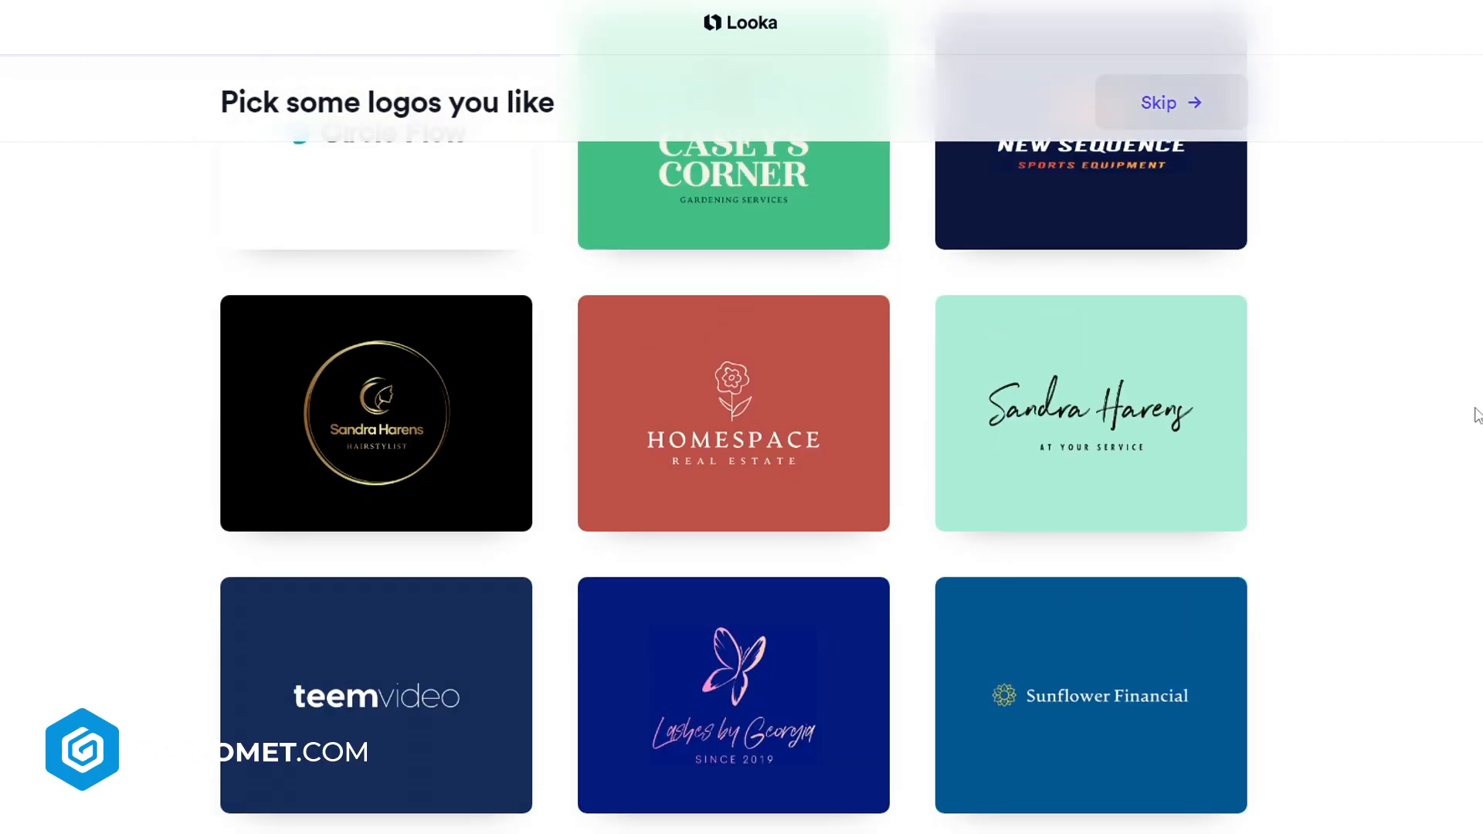
pyautogui.scroll(5, 1258, 417)
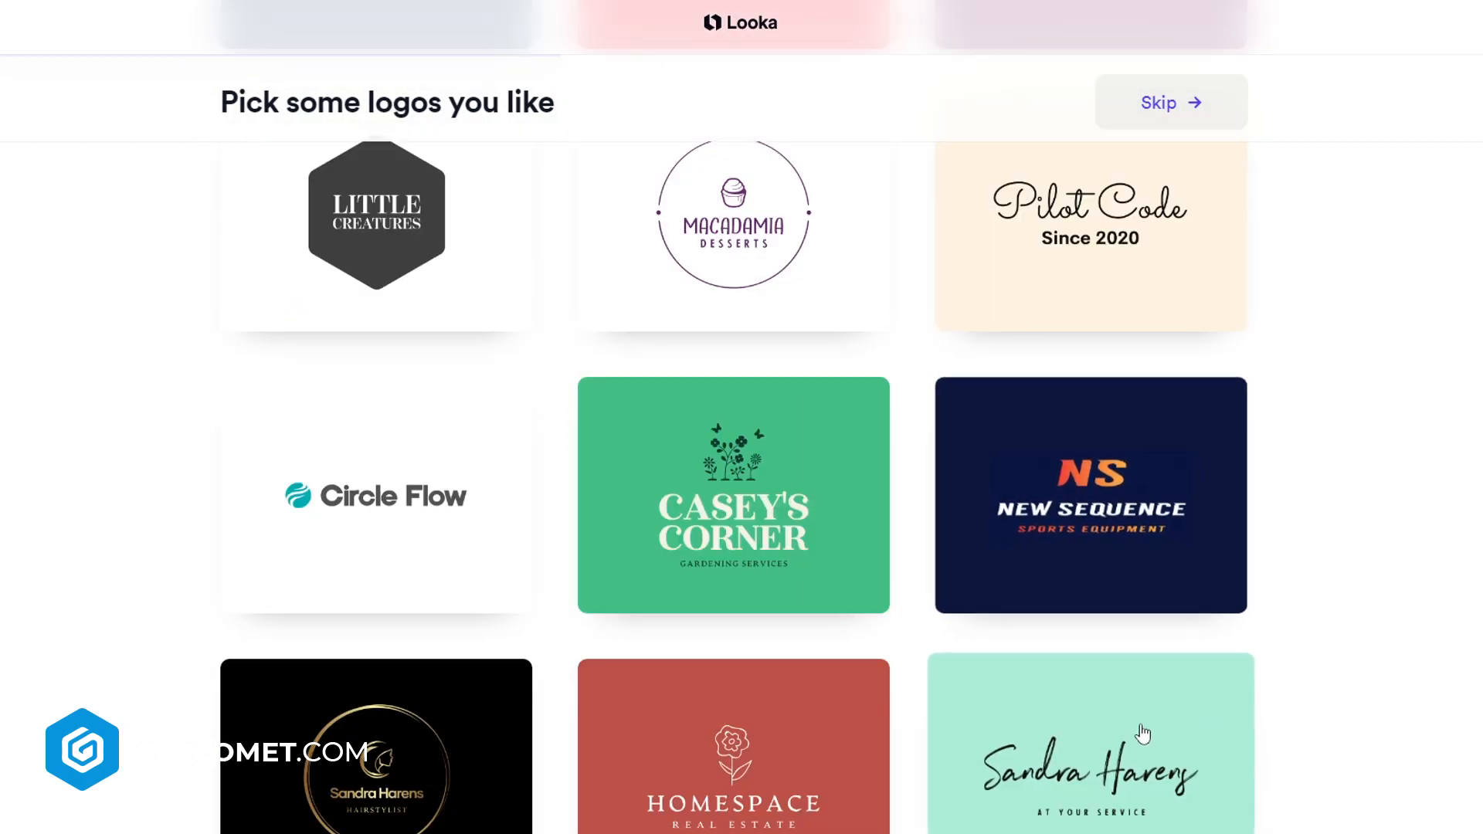
pyautogui.scroll(4, 1143, 734)
pyautogui.scroll(11, 1324, 610)
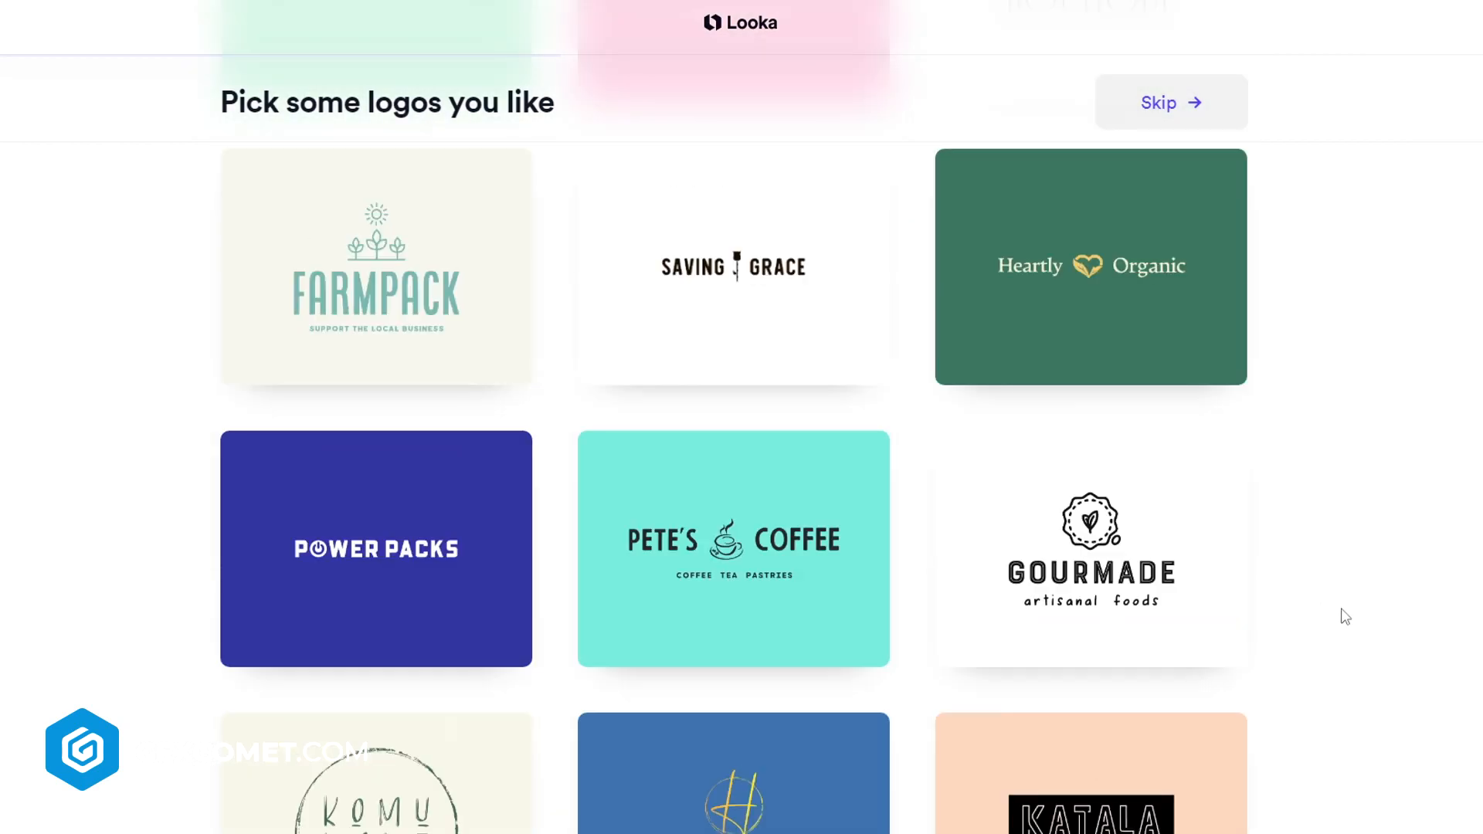
pyautogui.scroll(11, 1352, 625)
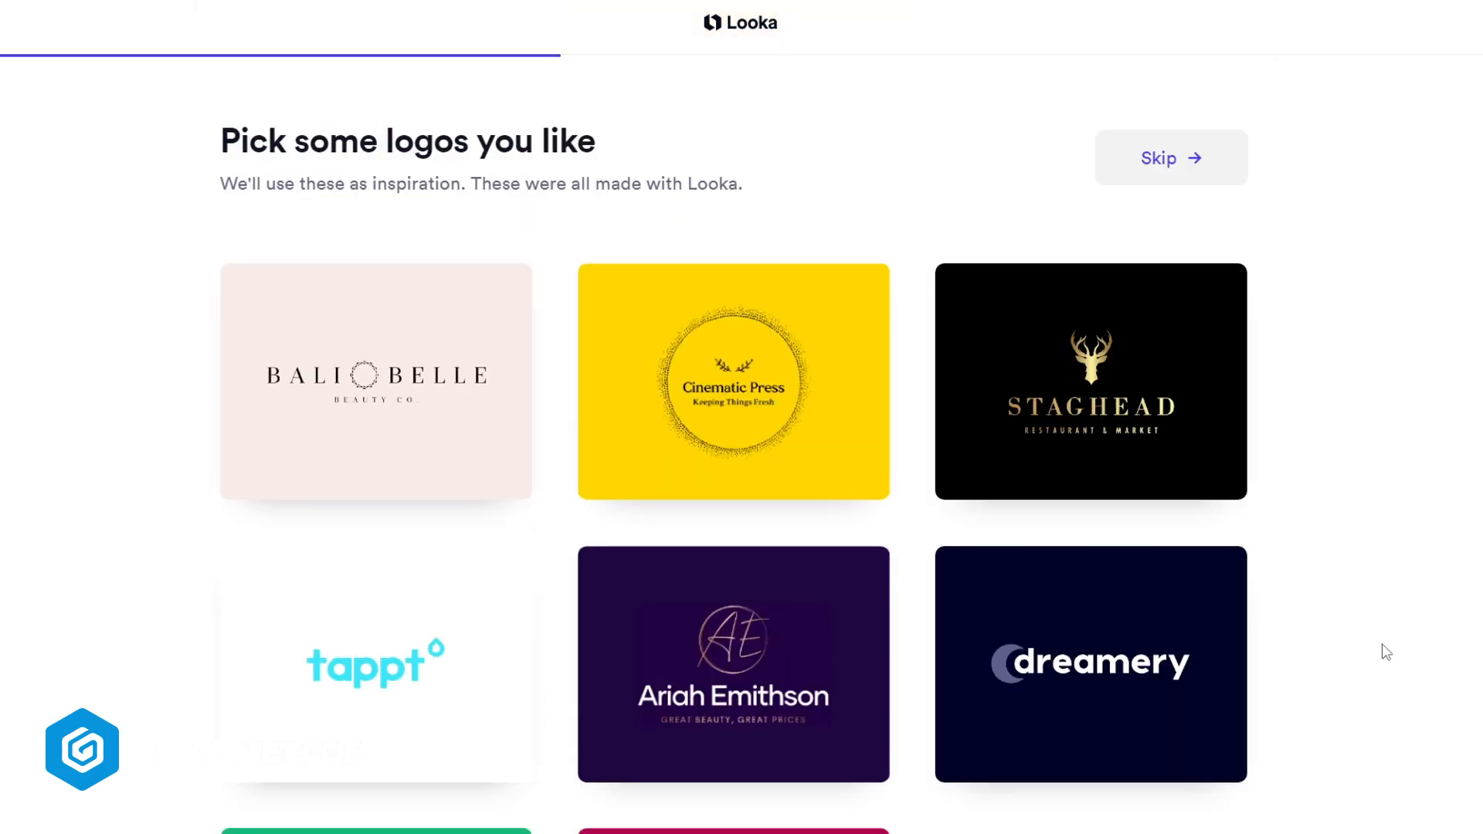
# Select the tappt, dreamery and Power Packs logos as inspiration
pyautogui.scroll(-3, 1305, 642)
pyautogui.click(432, 463)
pyautogui.click(1126, 424)
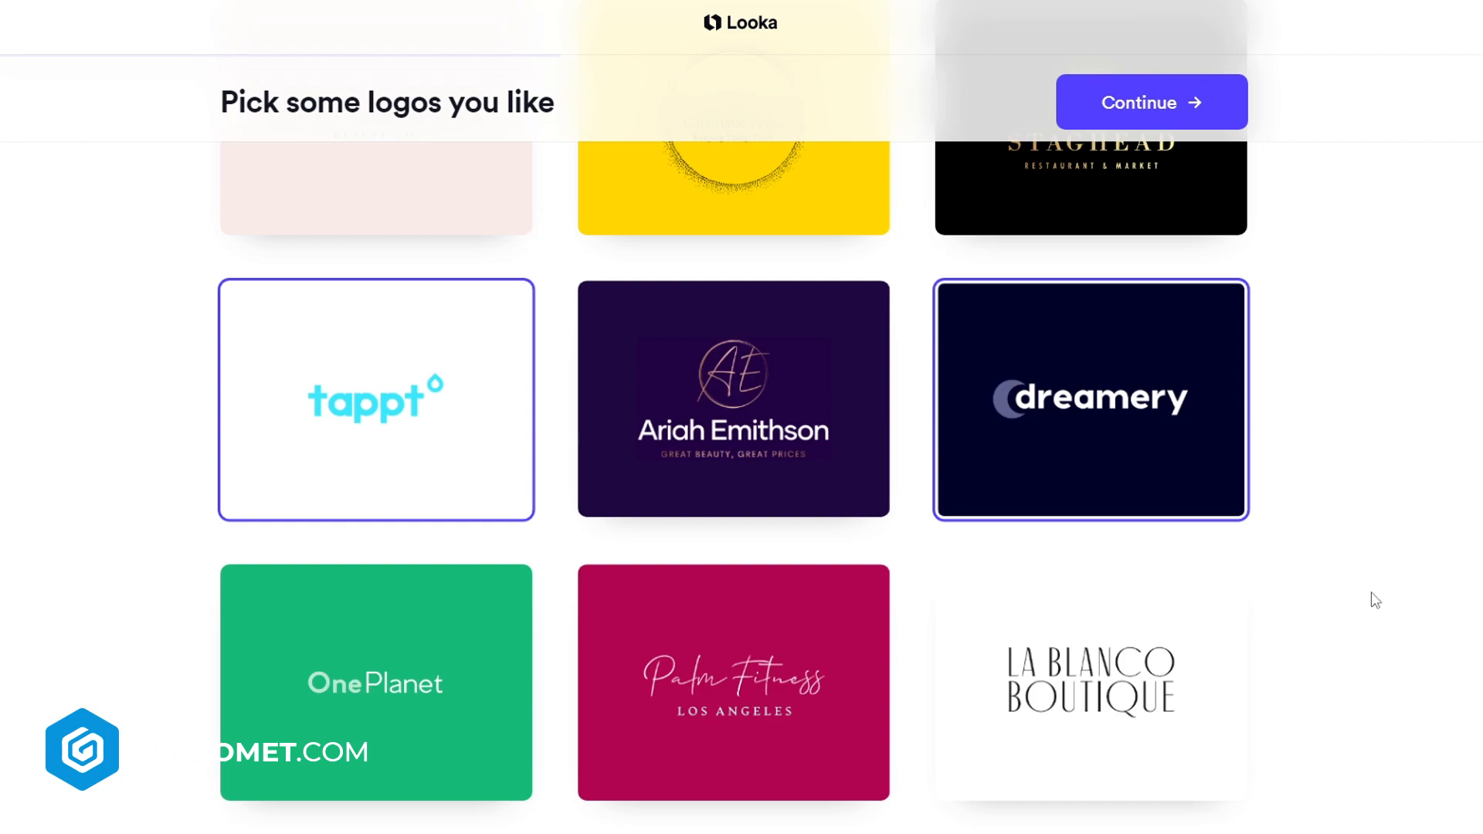
pyautogui.scroll(-10, 1375, 598)
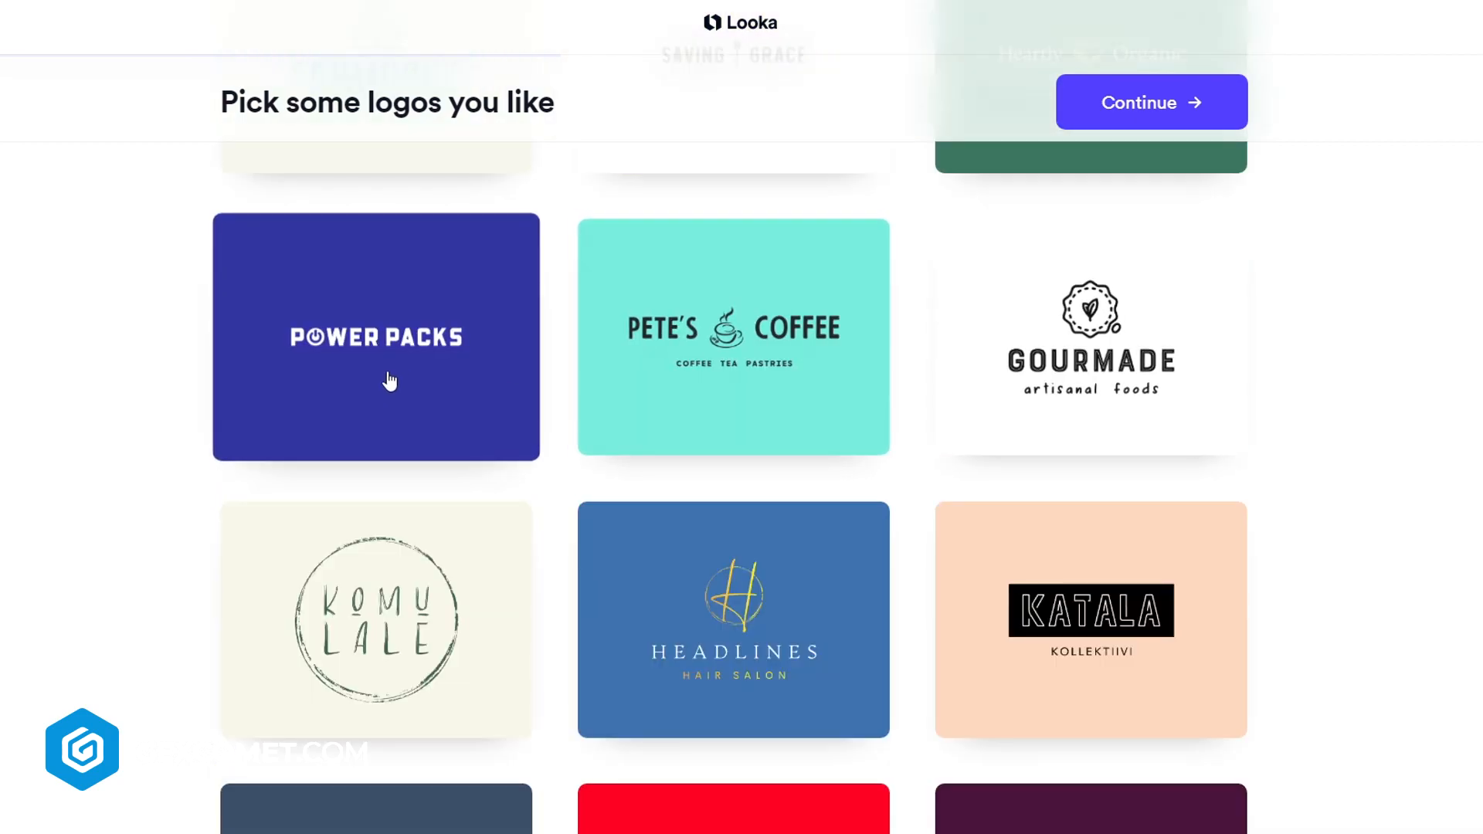
pyautogui.click(391, 381)
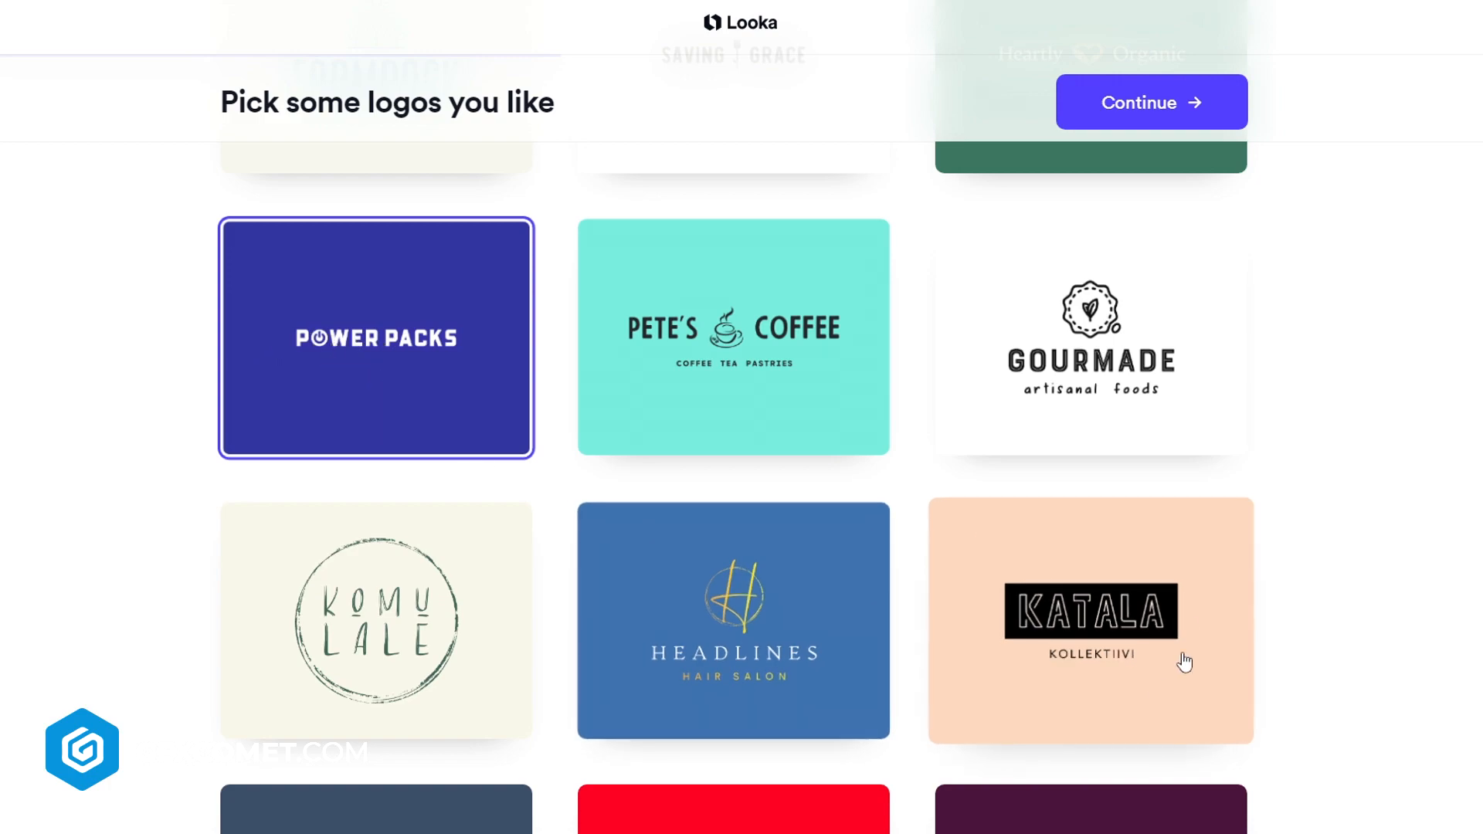
# Select one more inspiration logo lower in the grid and continue
pyautogui.scroll(-10, 1356, 645)
pyautogui.scroll(-5, 1356, 645)
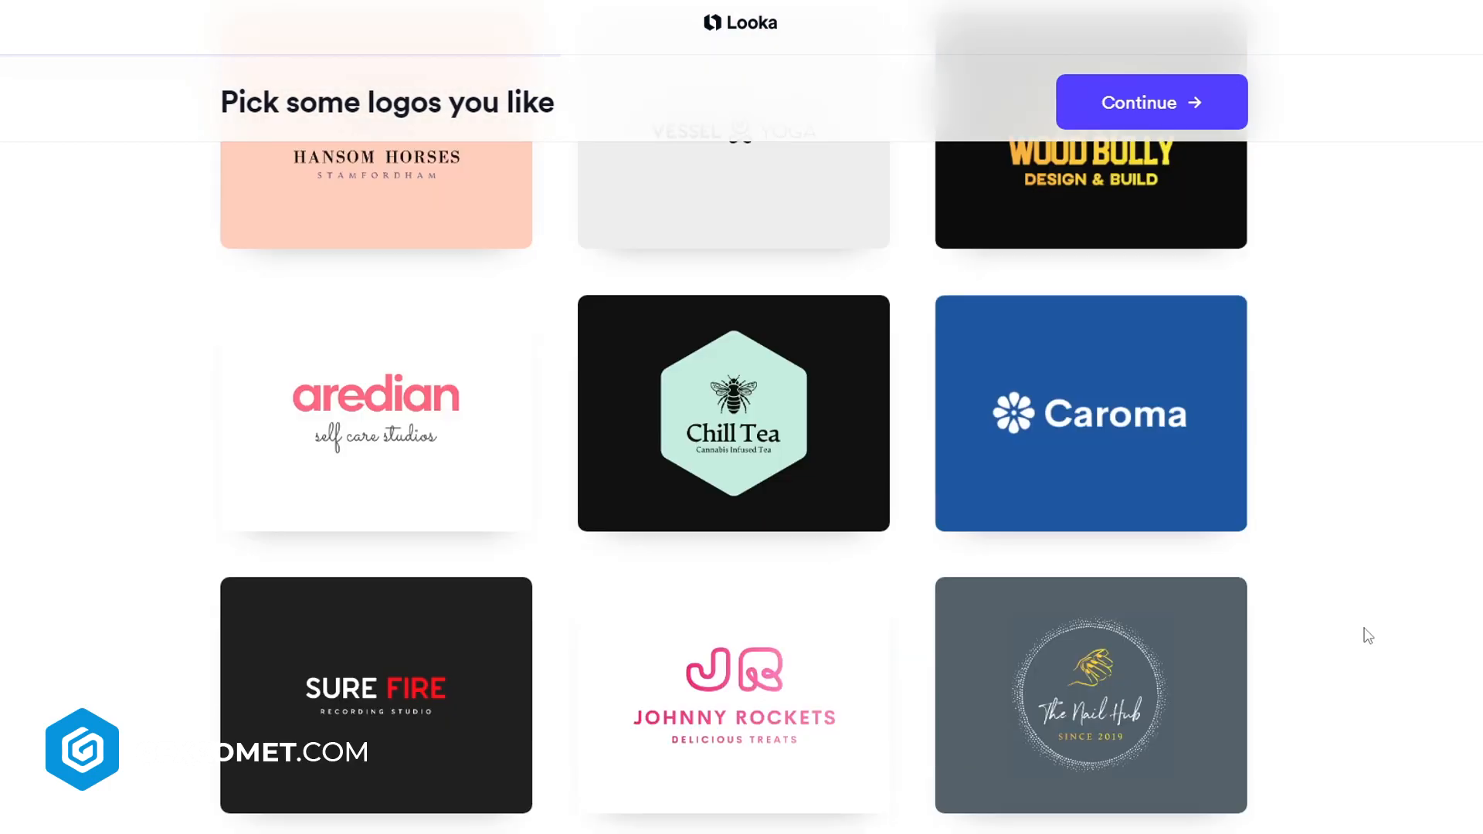
pyautogui.scroll(-2, 1395, 604)
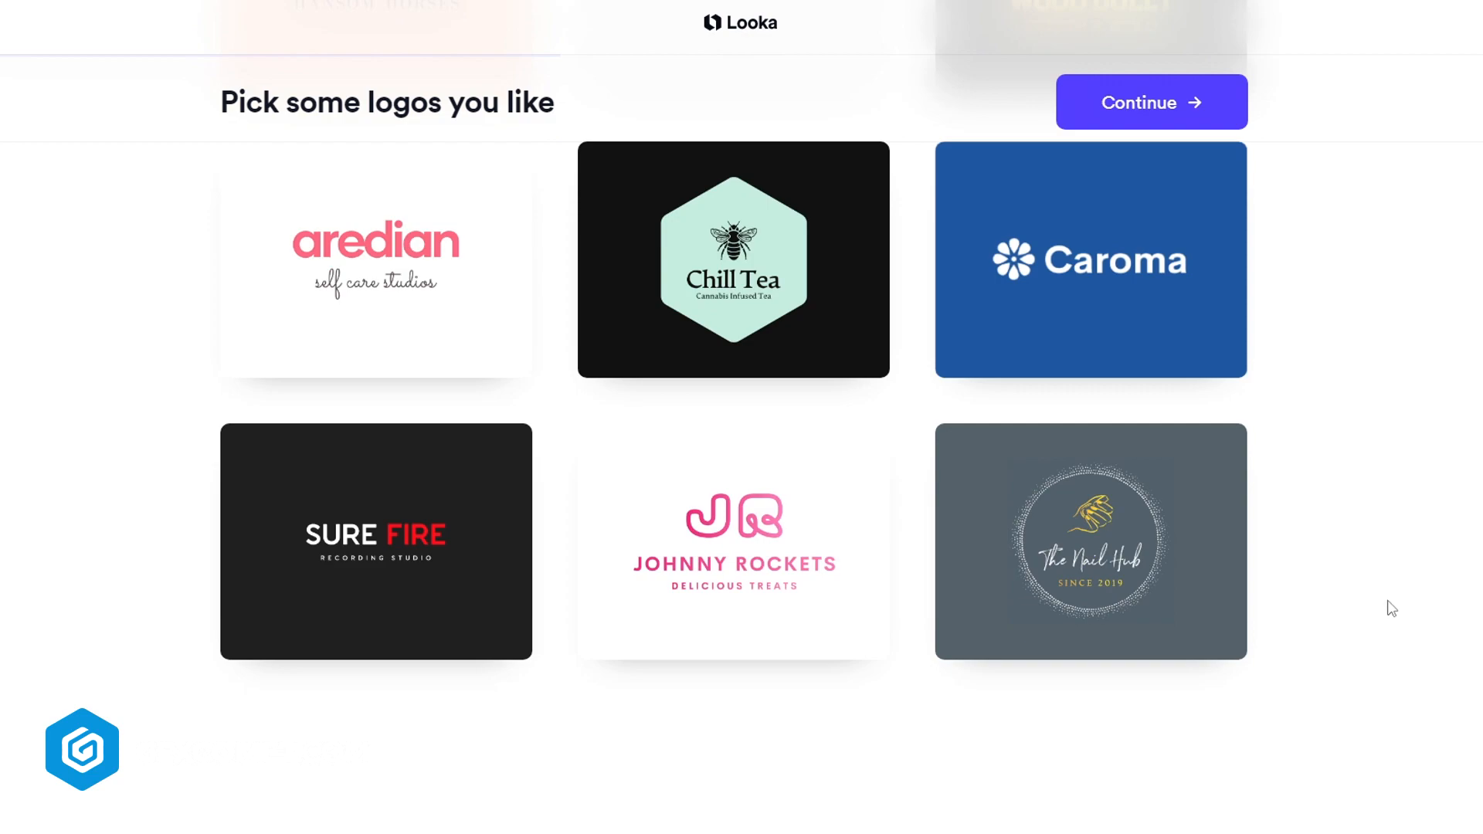
pyautogui.scroll(4, 1386, 606)
pyautogui.click(1111, 547)
pyautogui.click(1198, 111)
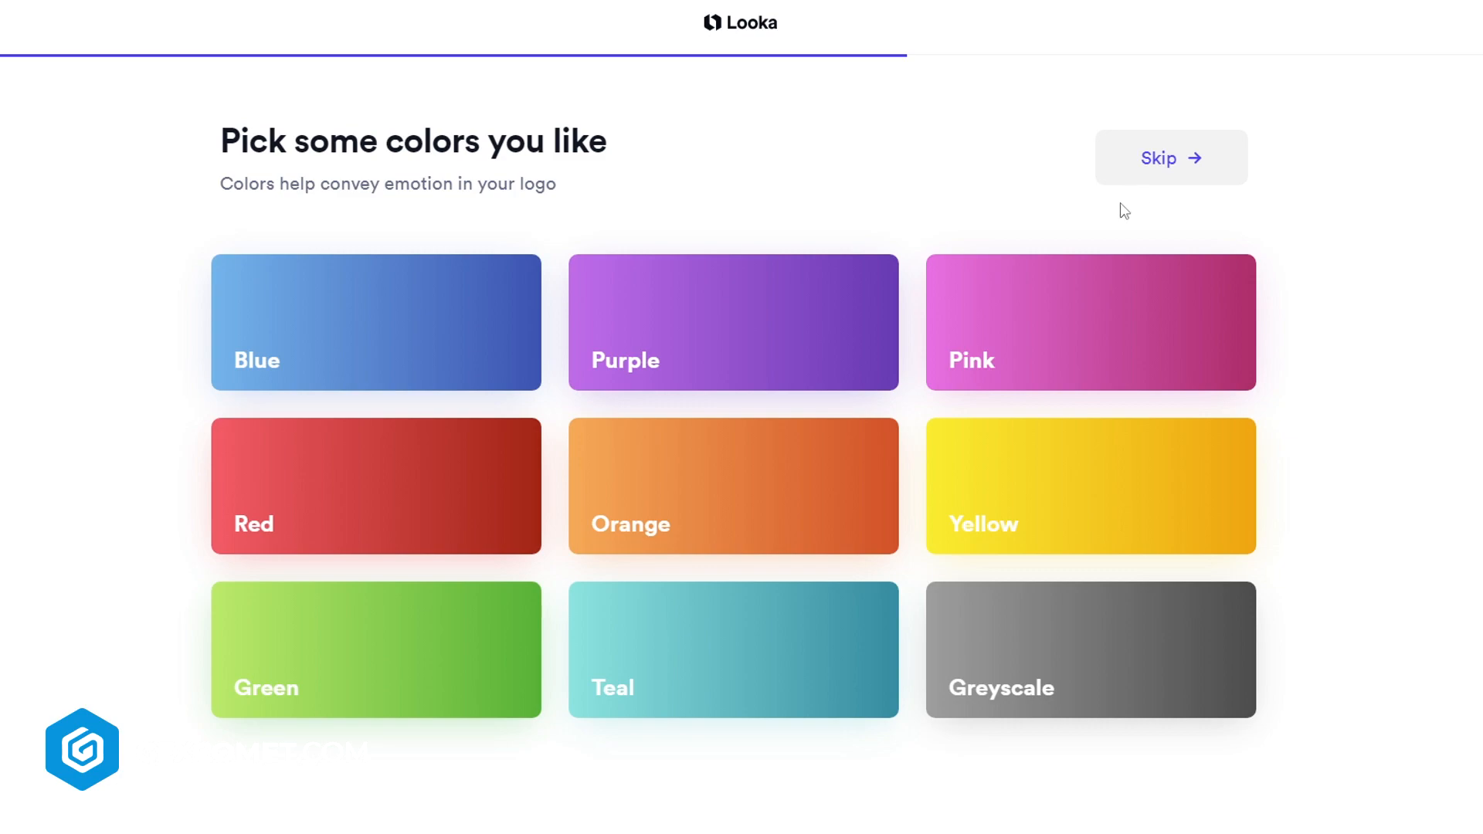
# Pick Blue and Teal as the logo colors and continue
pyautogui.click(480, 334)
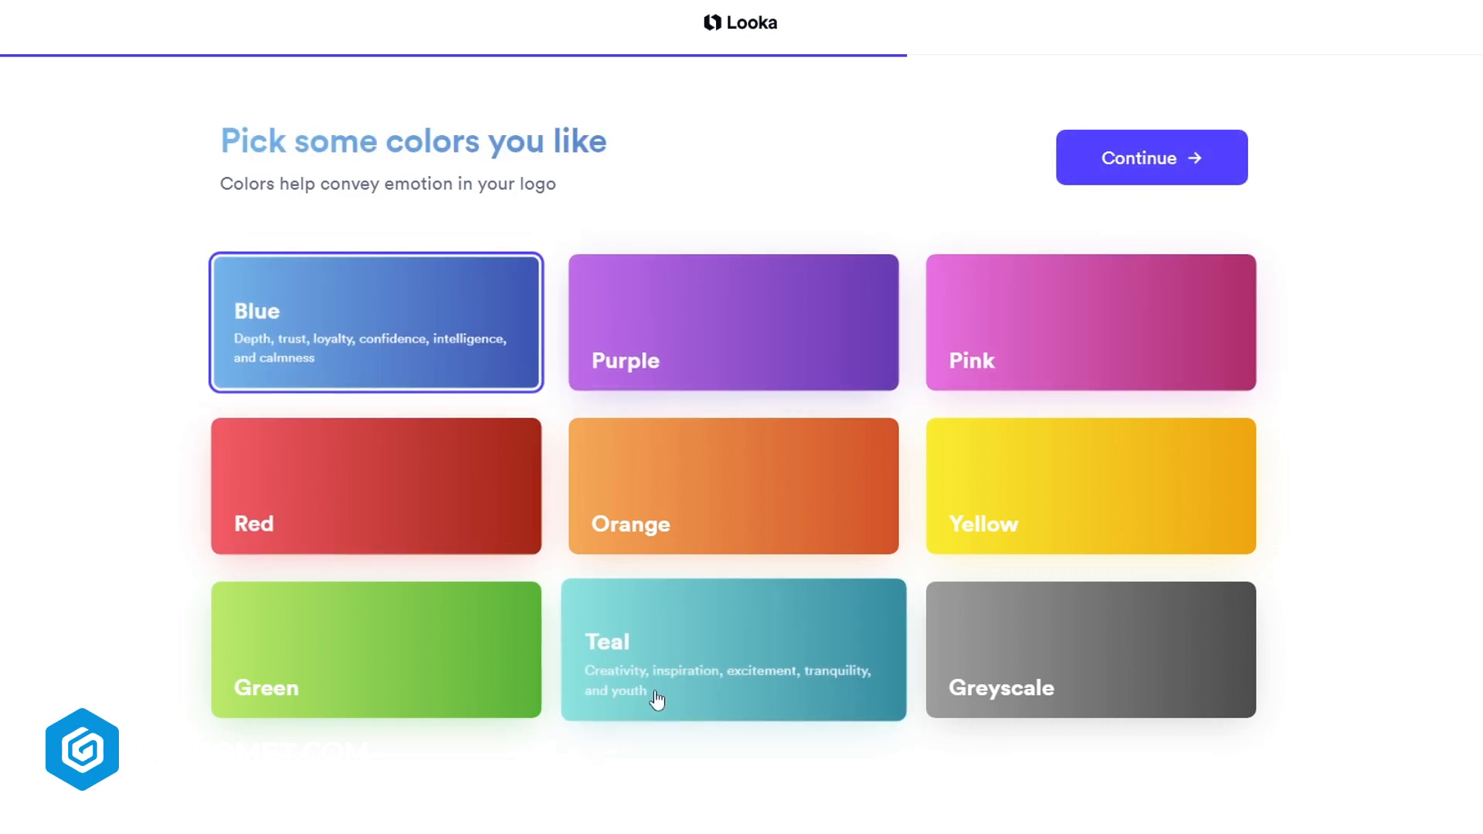
pyautogui.click(670, 699)
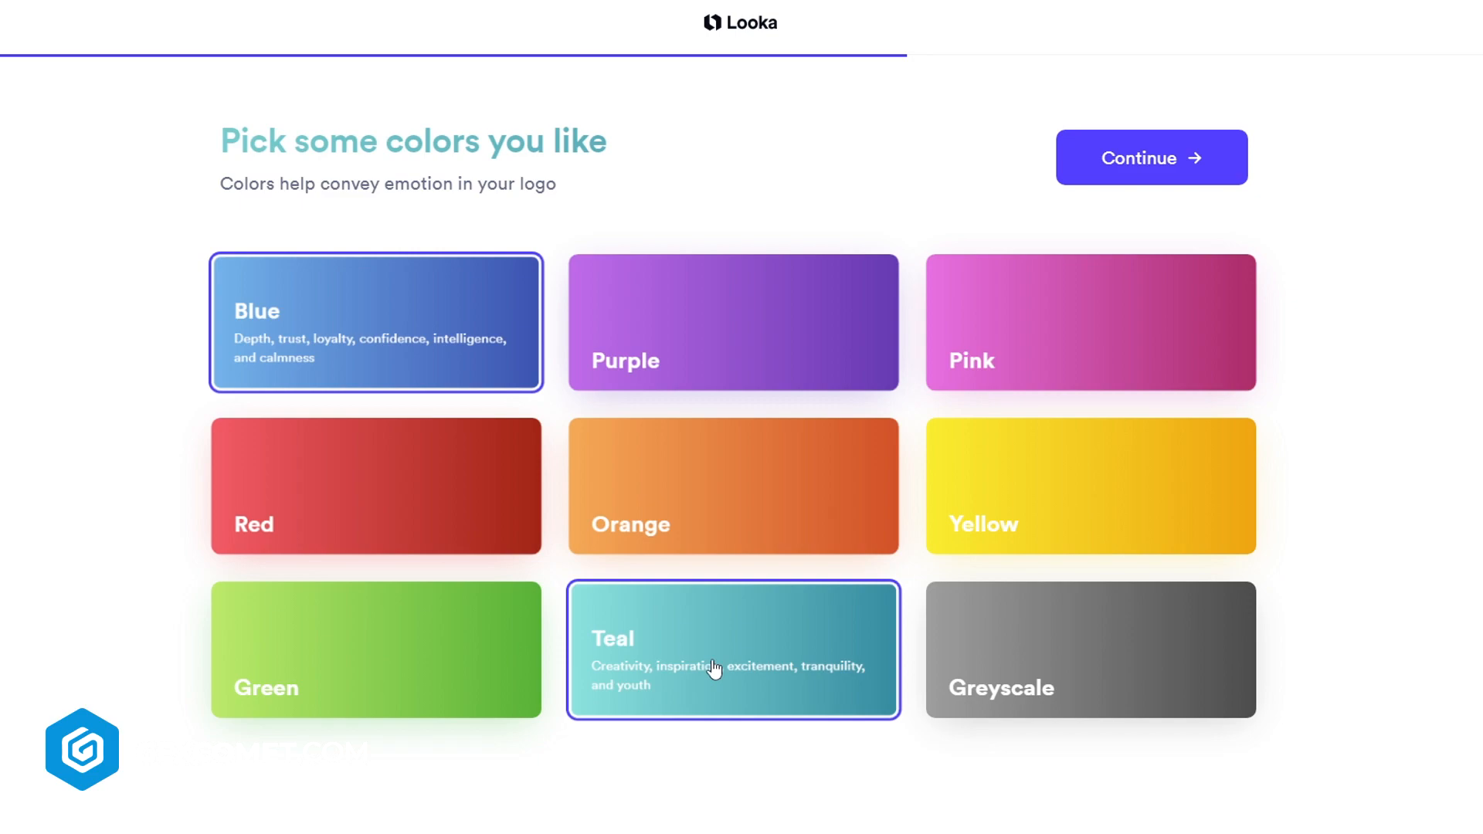
pyautogui.click(1195, 166)
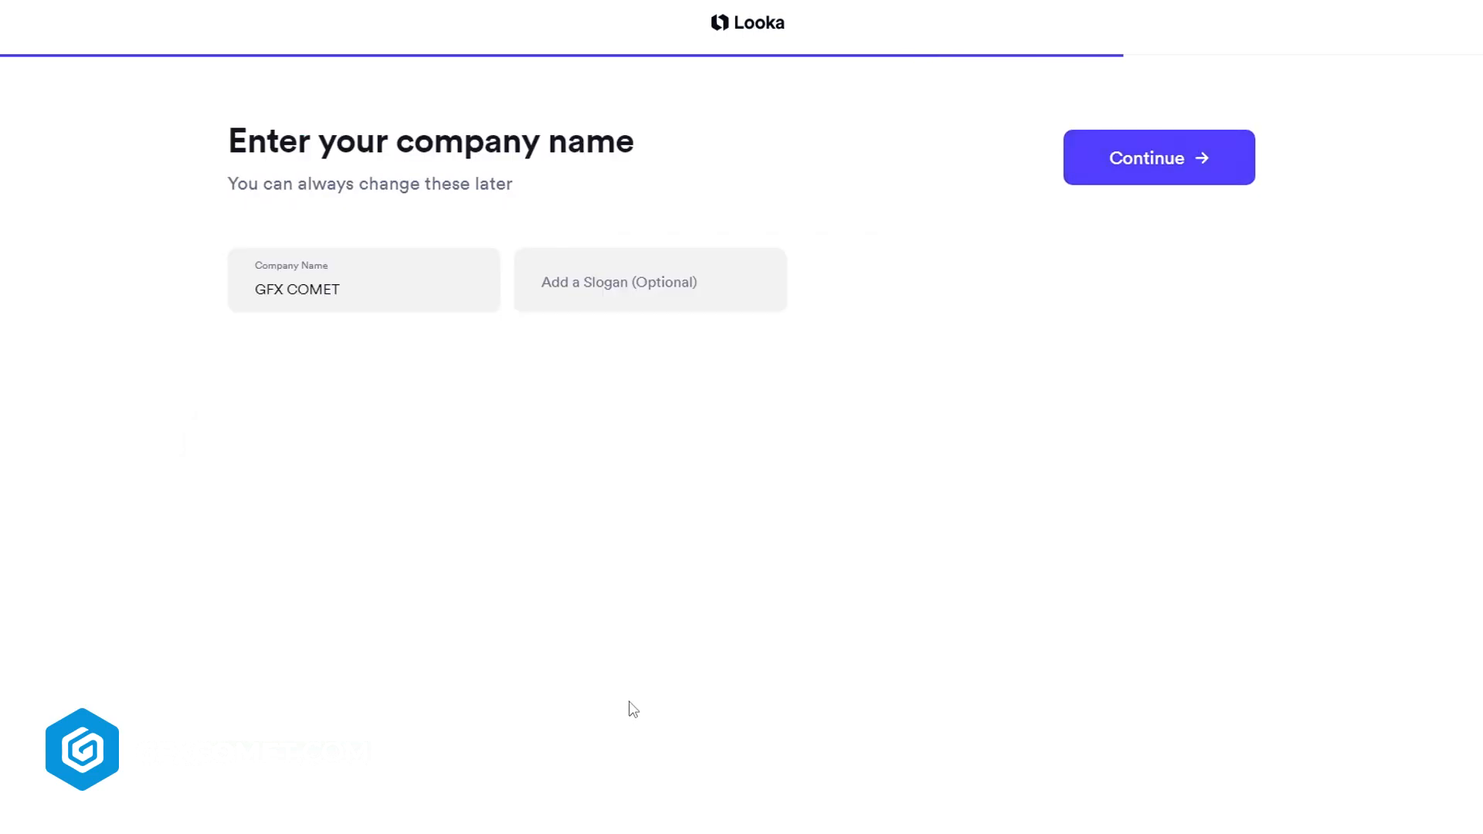
# Add SHOP NOW as the slogan and continue
pyautogui.click(623, 294)
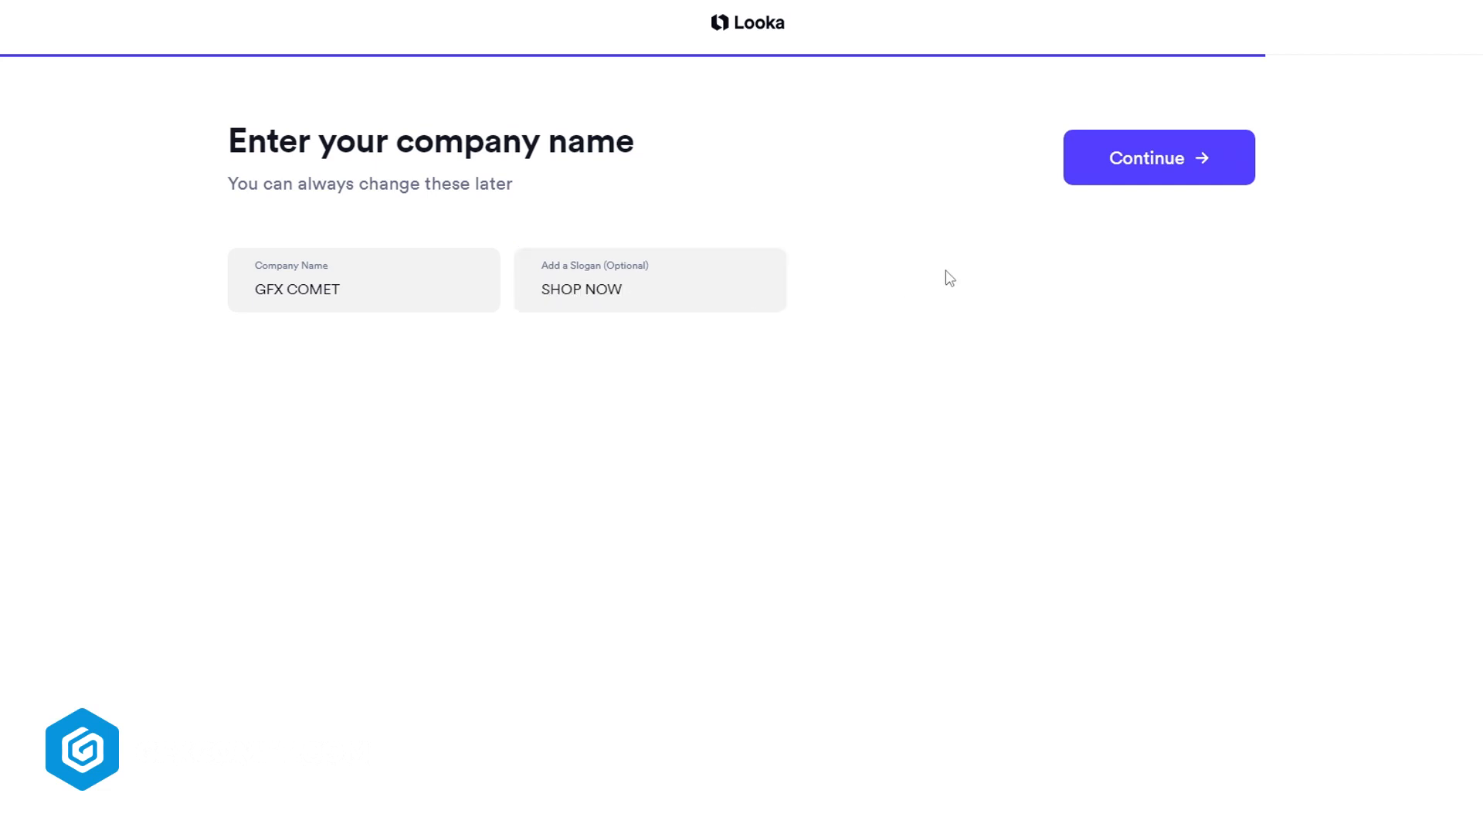
pyautogui.click(1165, 165)
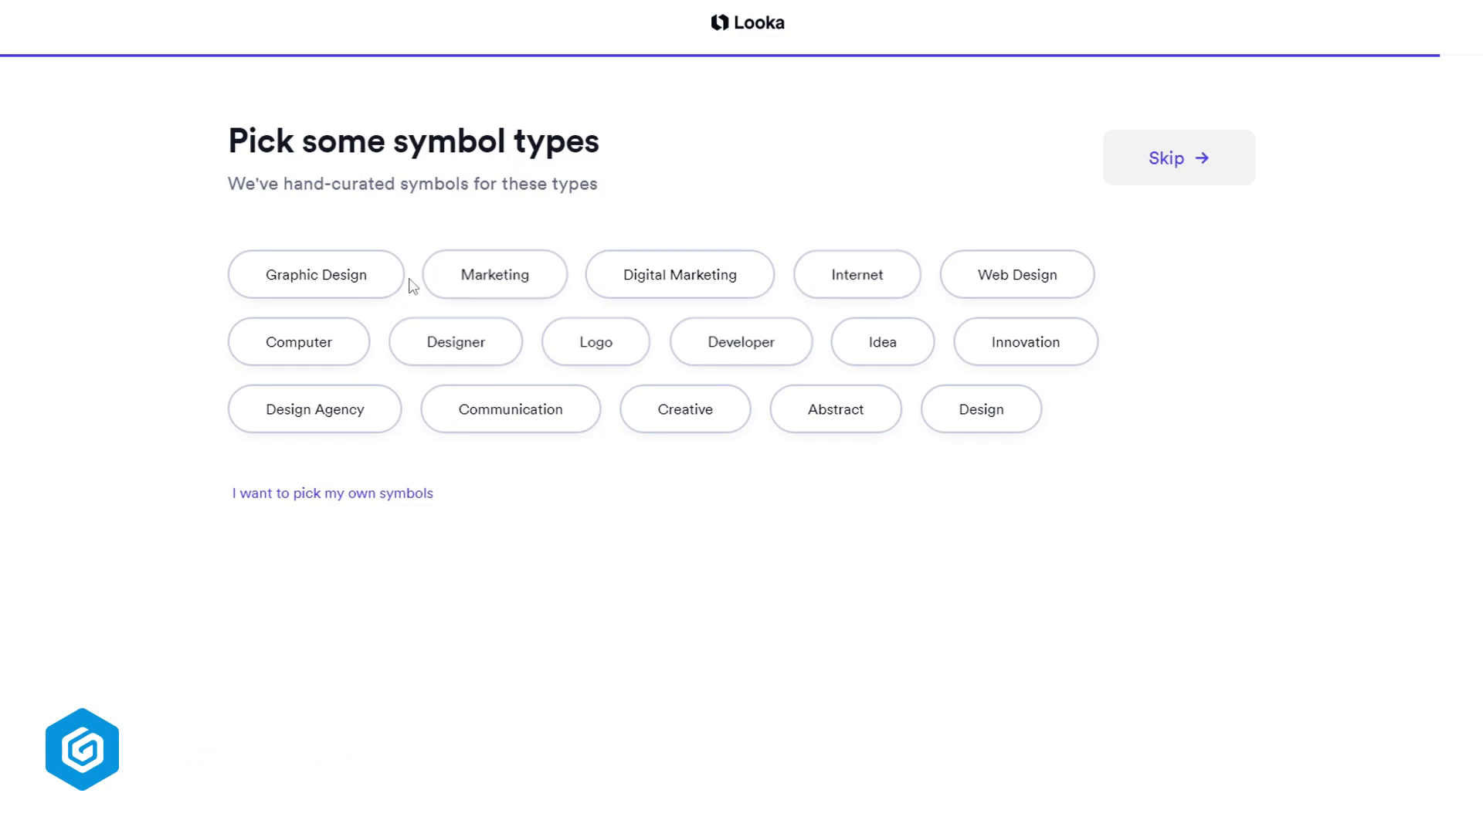
# Choose the Graphic Design, Developer, Designer, Design Agency and Design symbol types and continue
pyautogui.click(366, 280)
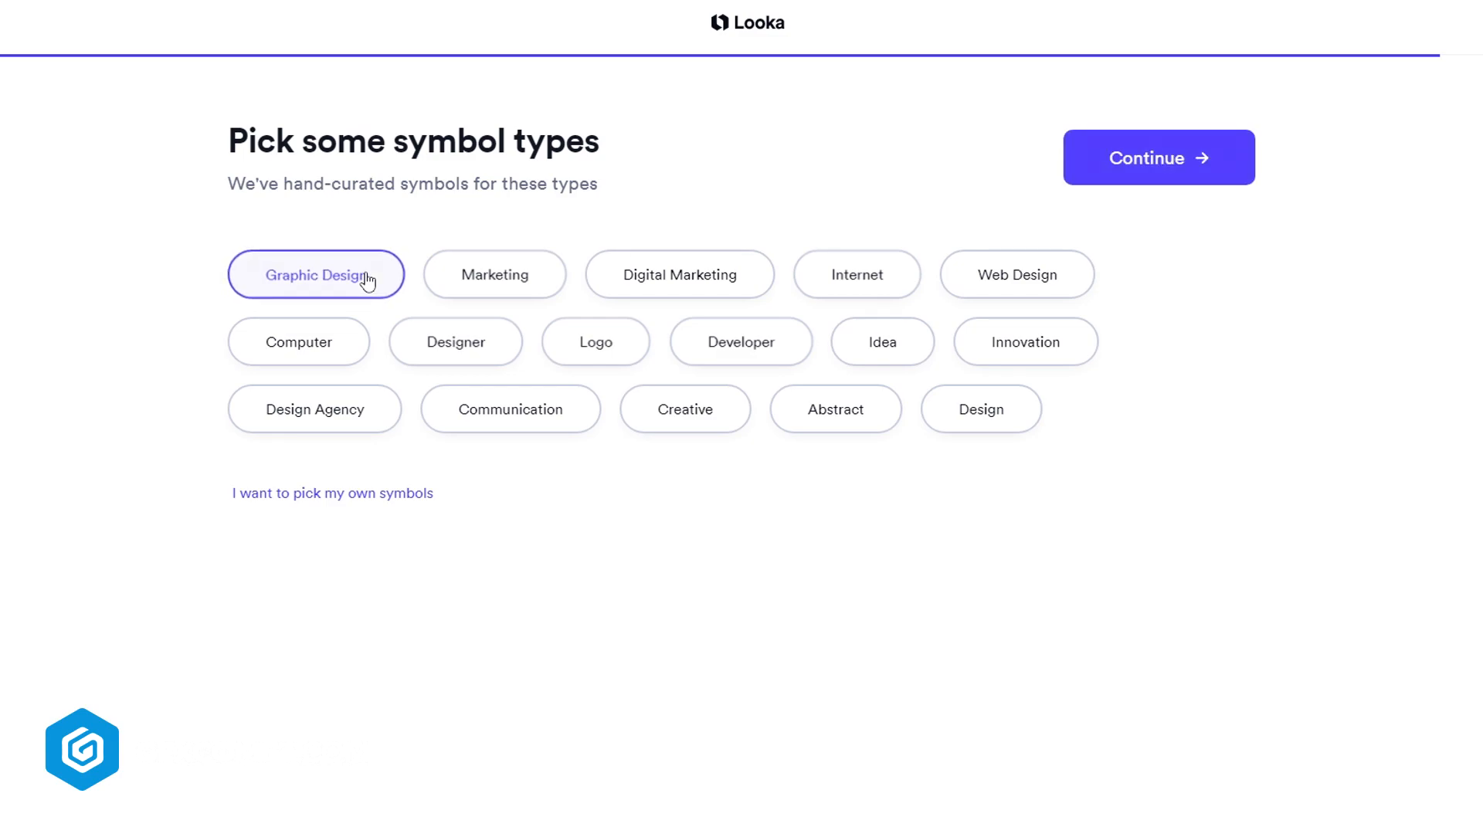
pyautogui.click(751, 350)
pyautogui.click(455, 342)
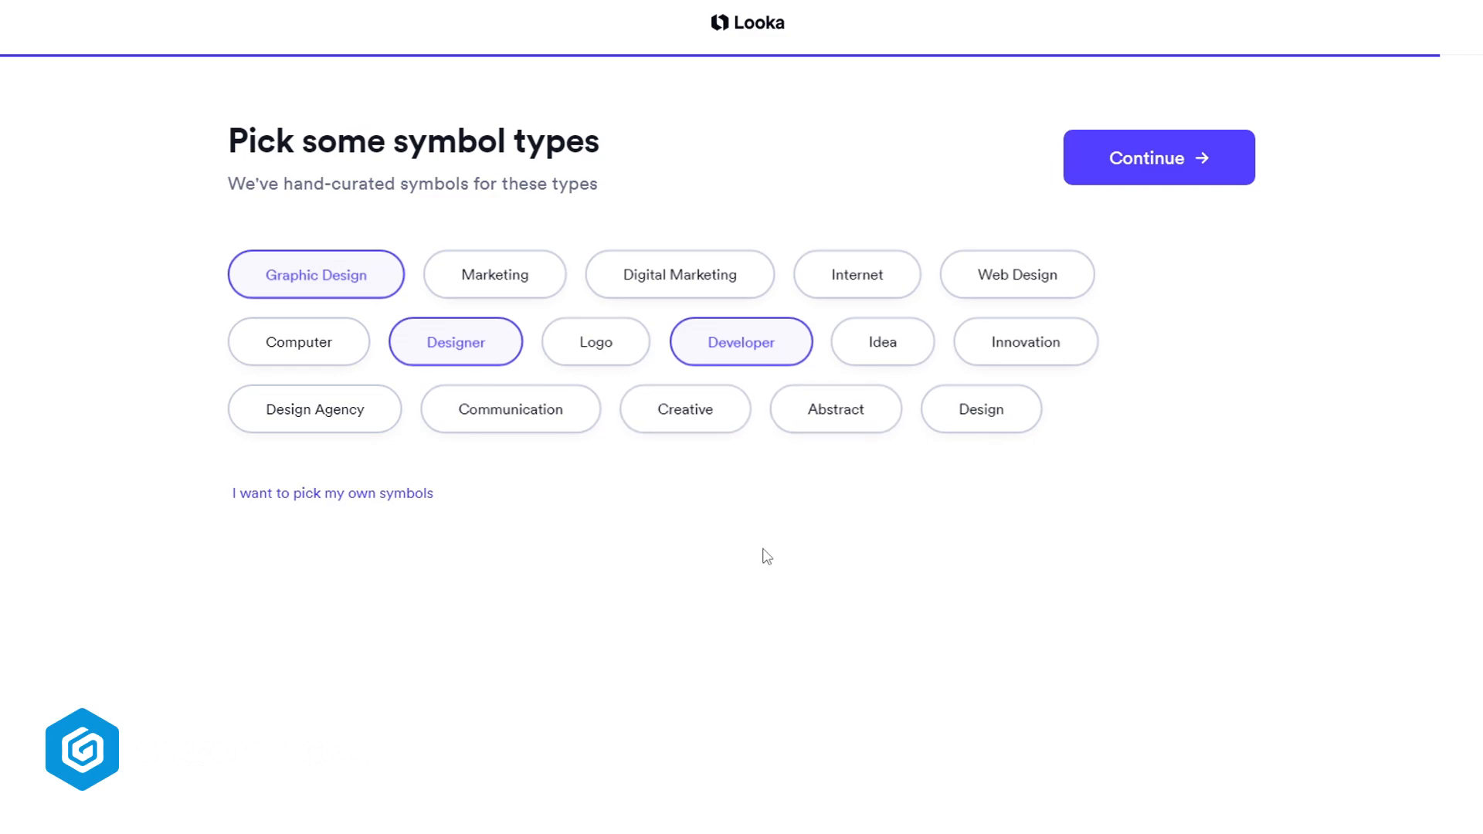
pyautogui.click(333, 421)
pyautogui.click(944, 430)
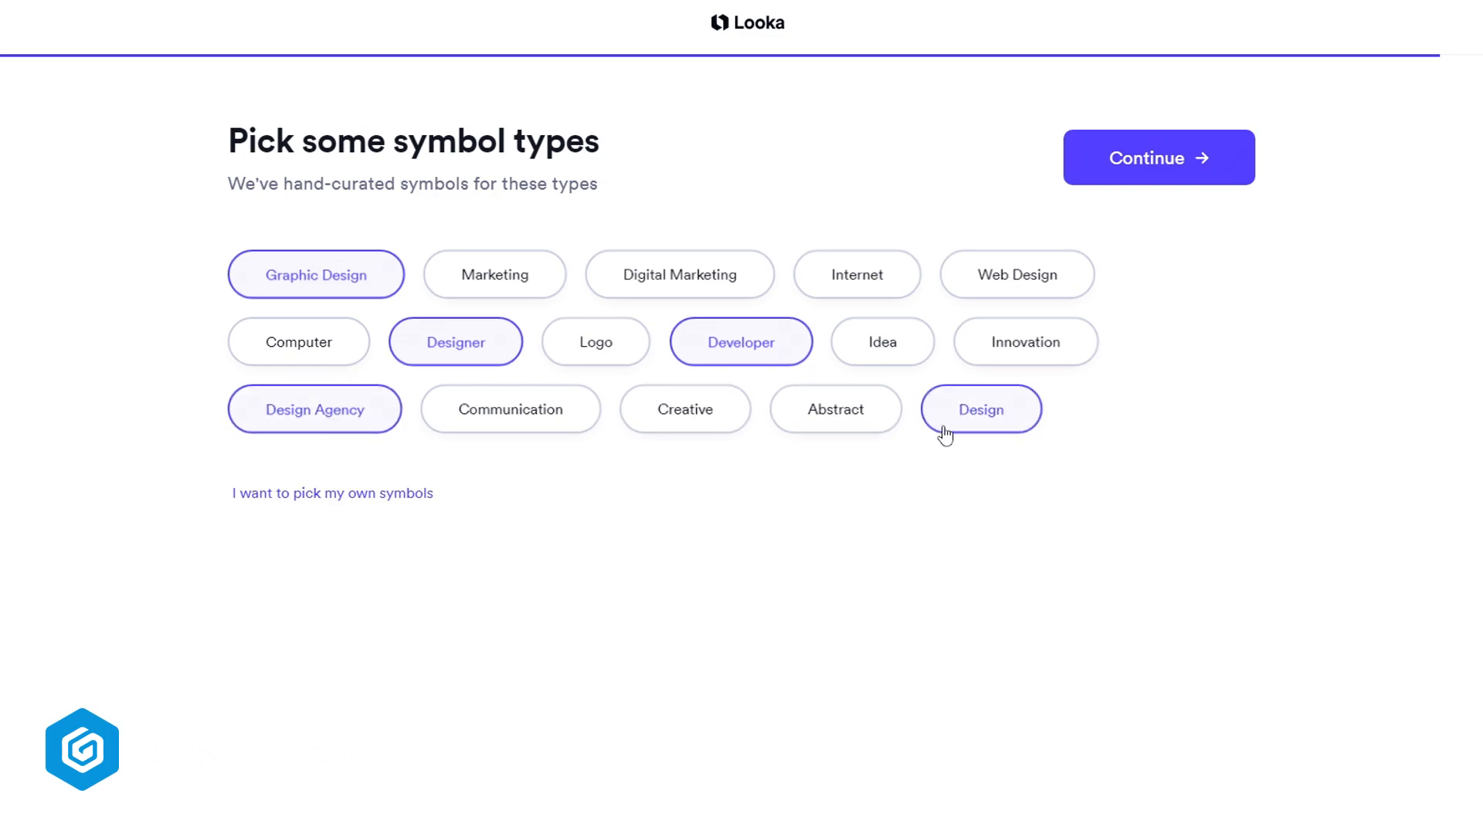
pyautogui.click(1163, 180)
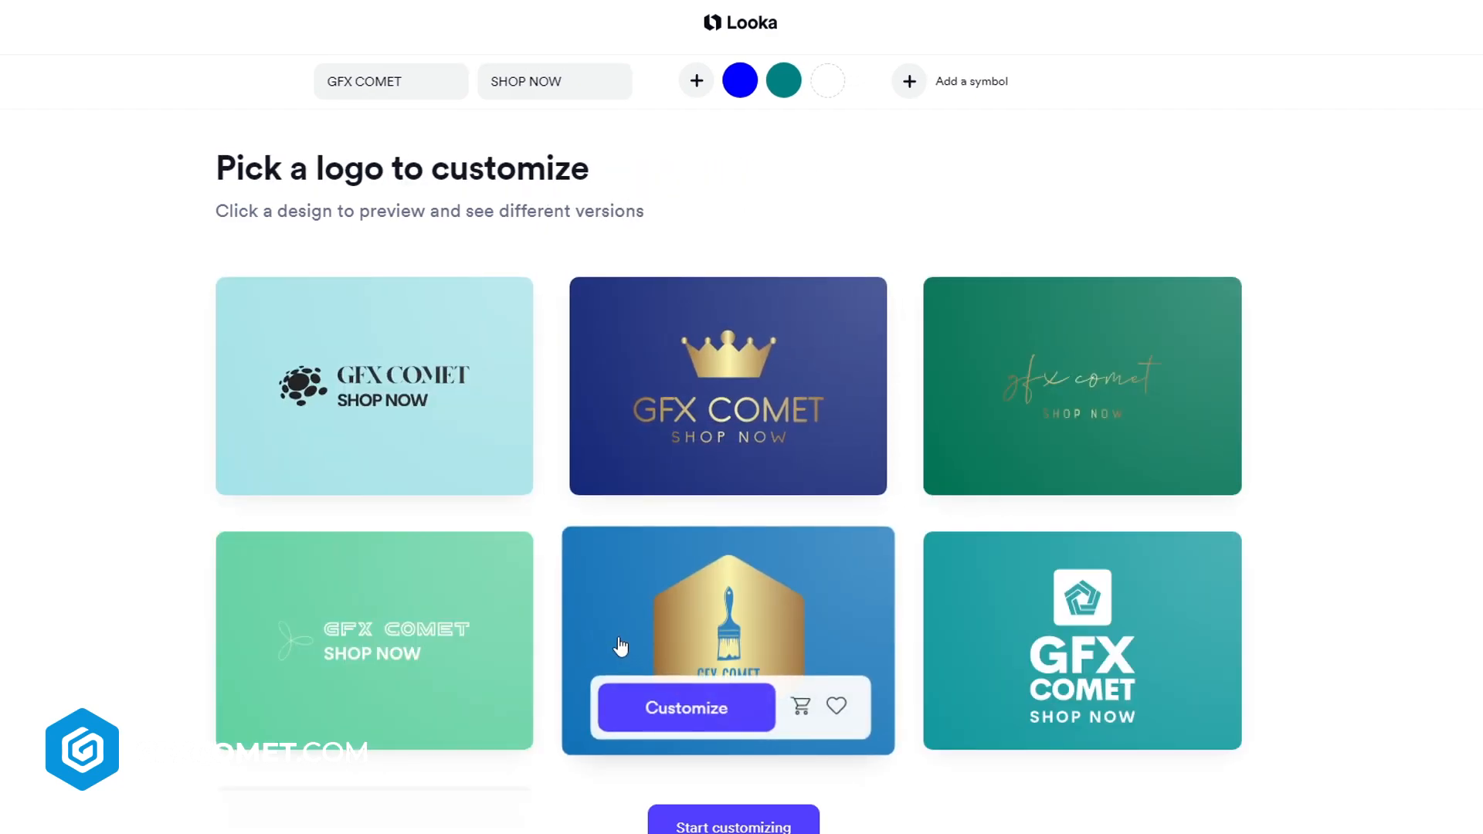
# Browse the generated logo designs for GFX COMET in the results grid
pyautogui.scroll(-8, 1385, 583)
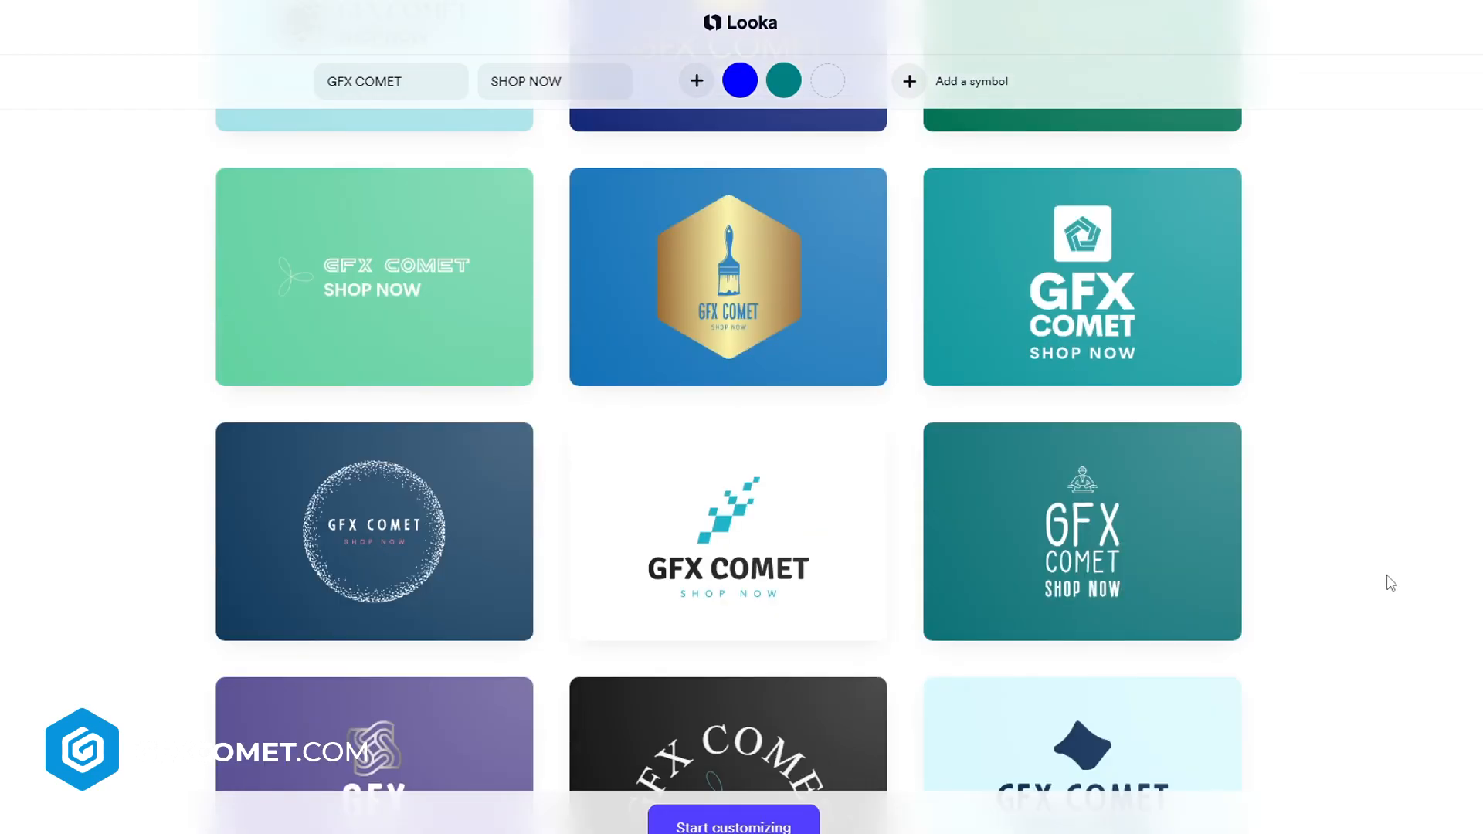
pyautogui.scroll(-4, 1396, 583)
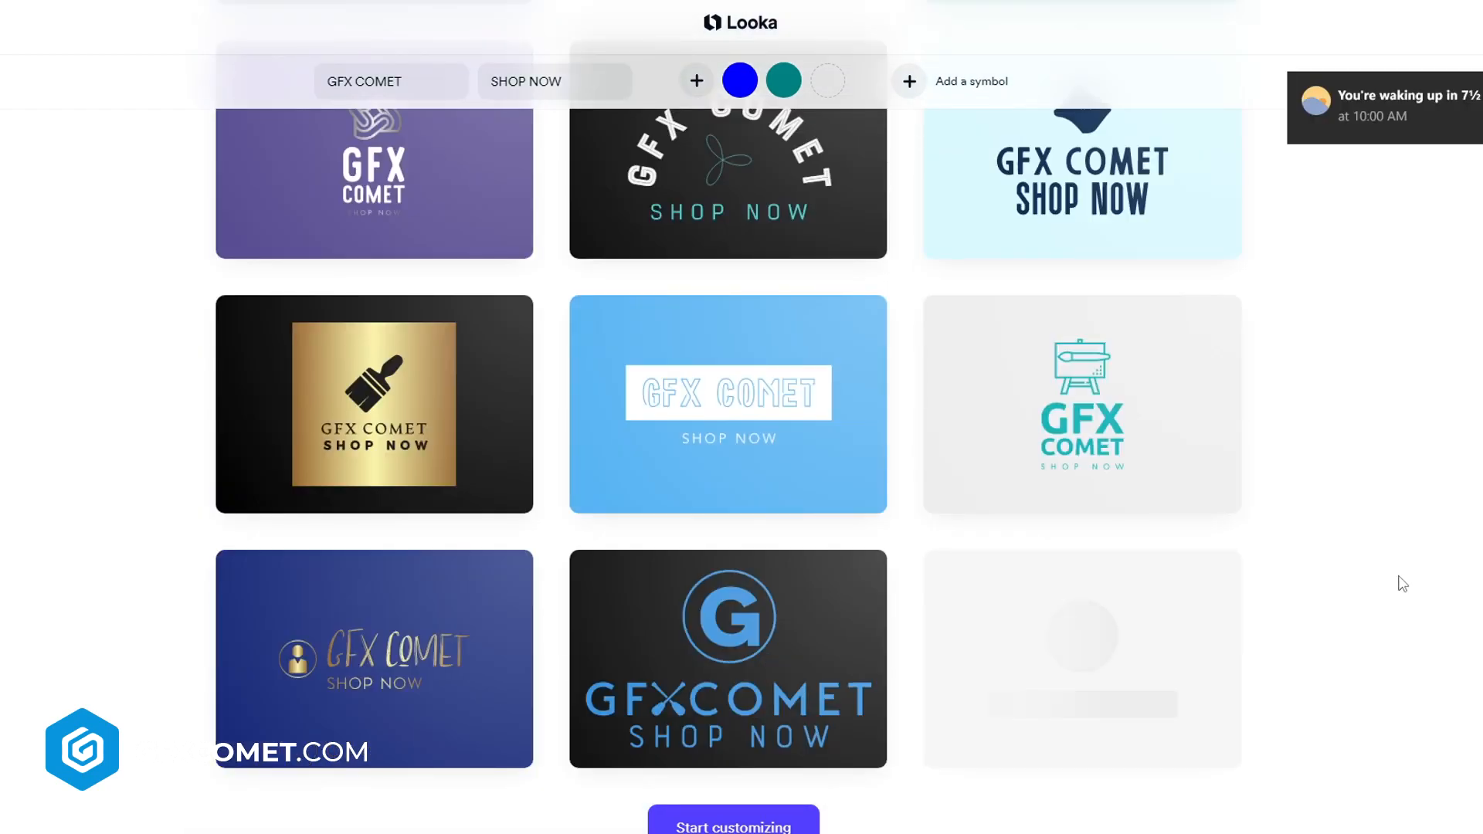
pyautogui.scroll(-3, 1403, 584)
pyautogui.click(572, 622)
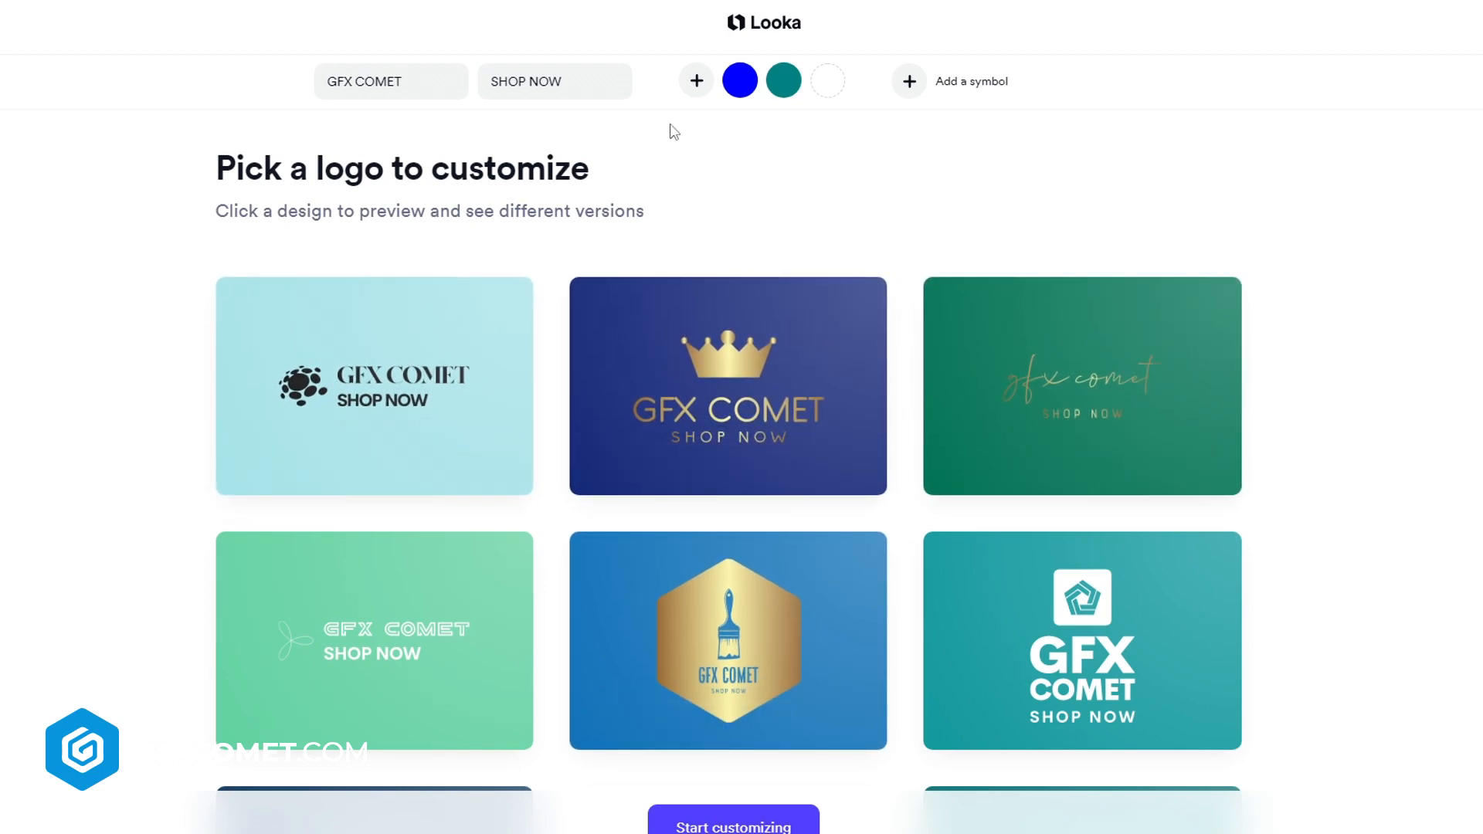
pyautogui.moveTo(332, 395)
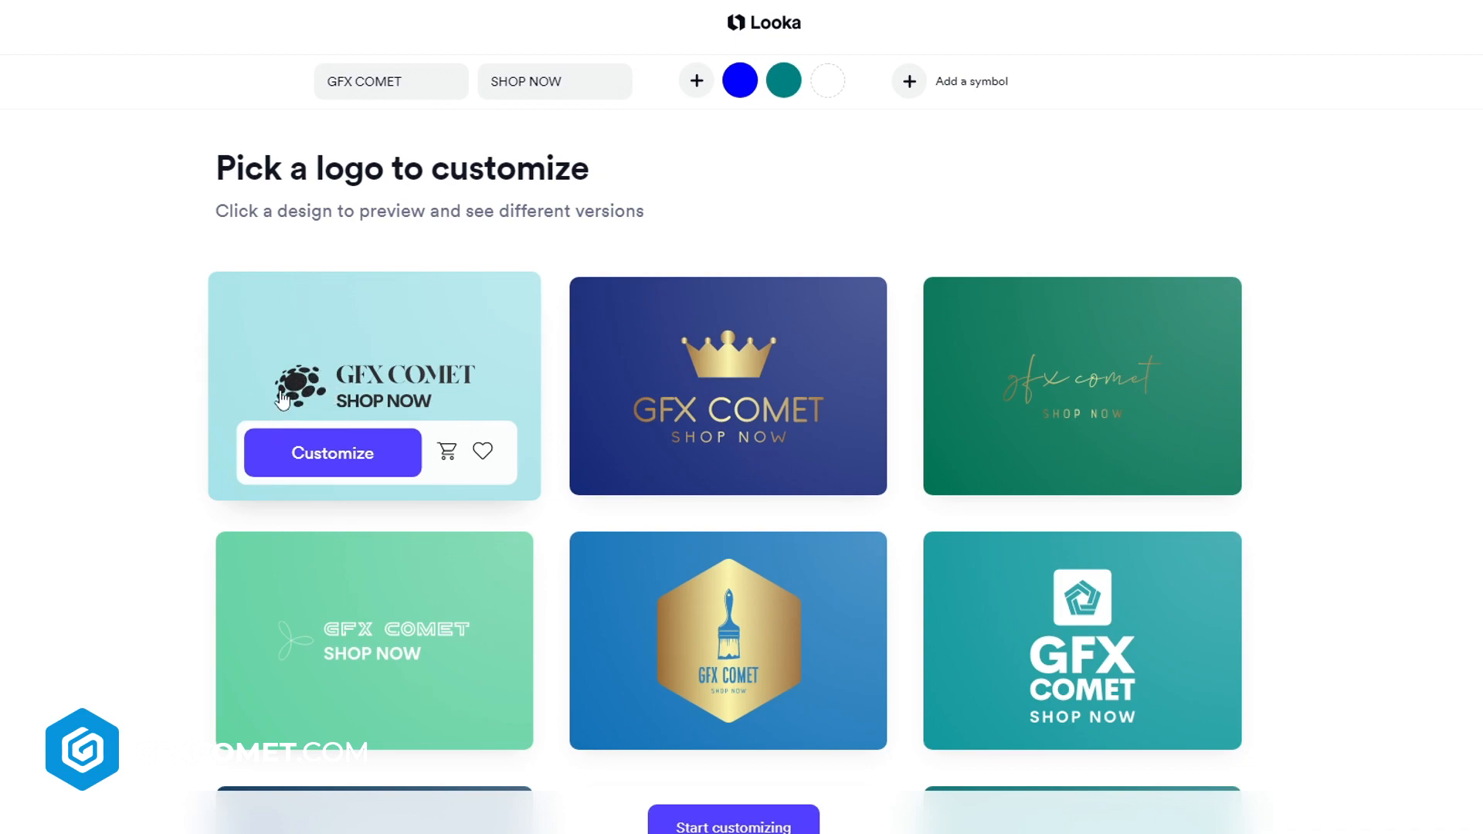
pyautogui.moveTo(741, 354)
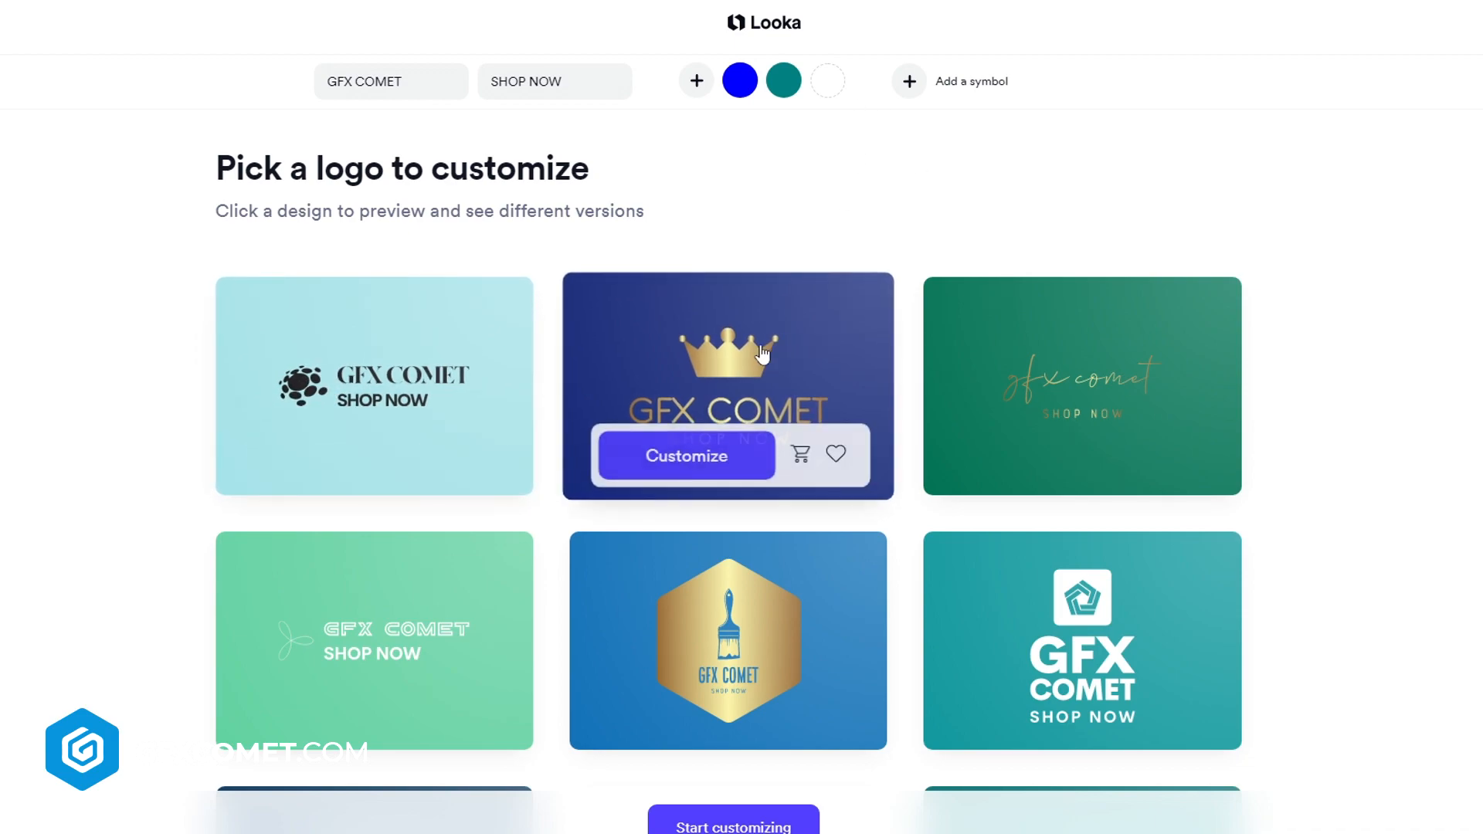
pyautogui.moveTo(1025, 399)
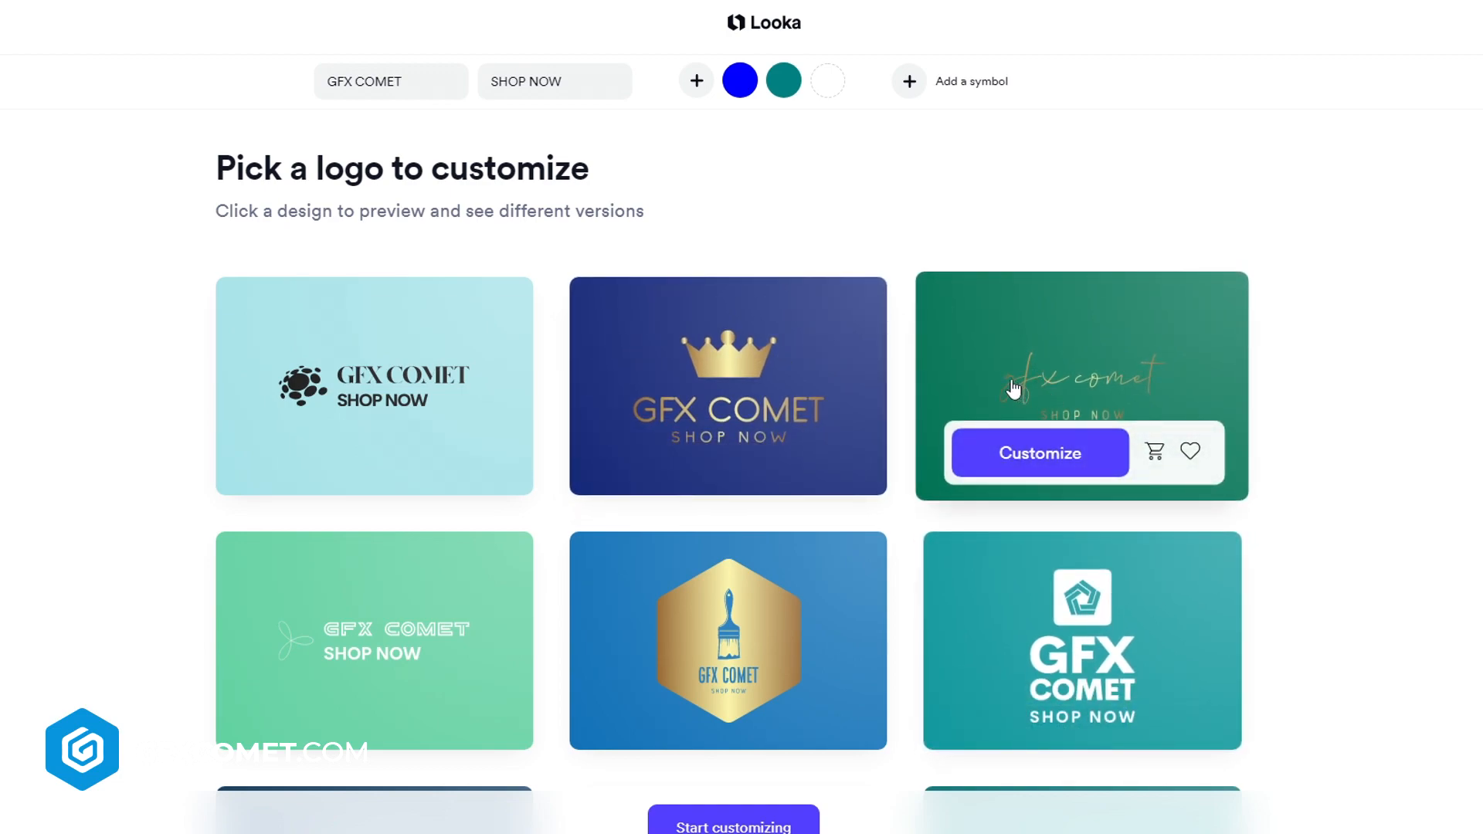
pyautogui.moveTo(379, 645)
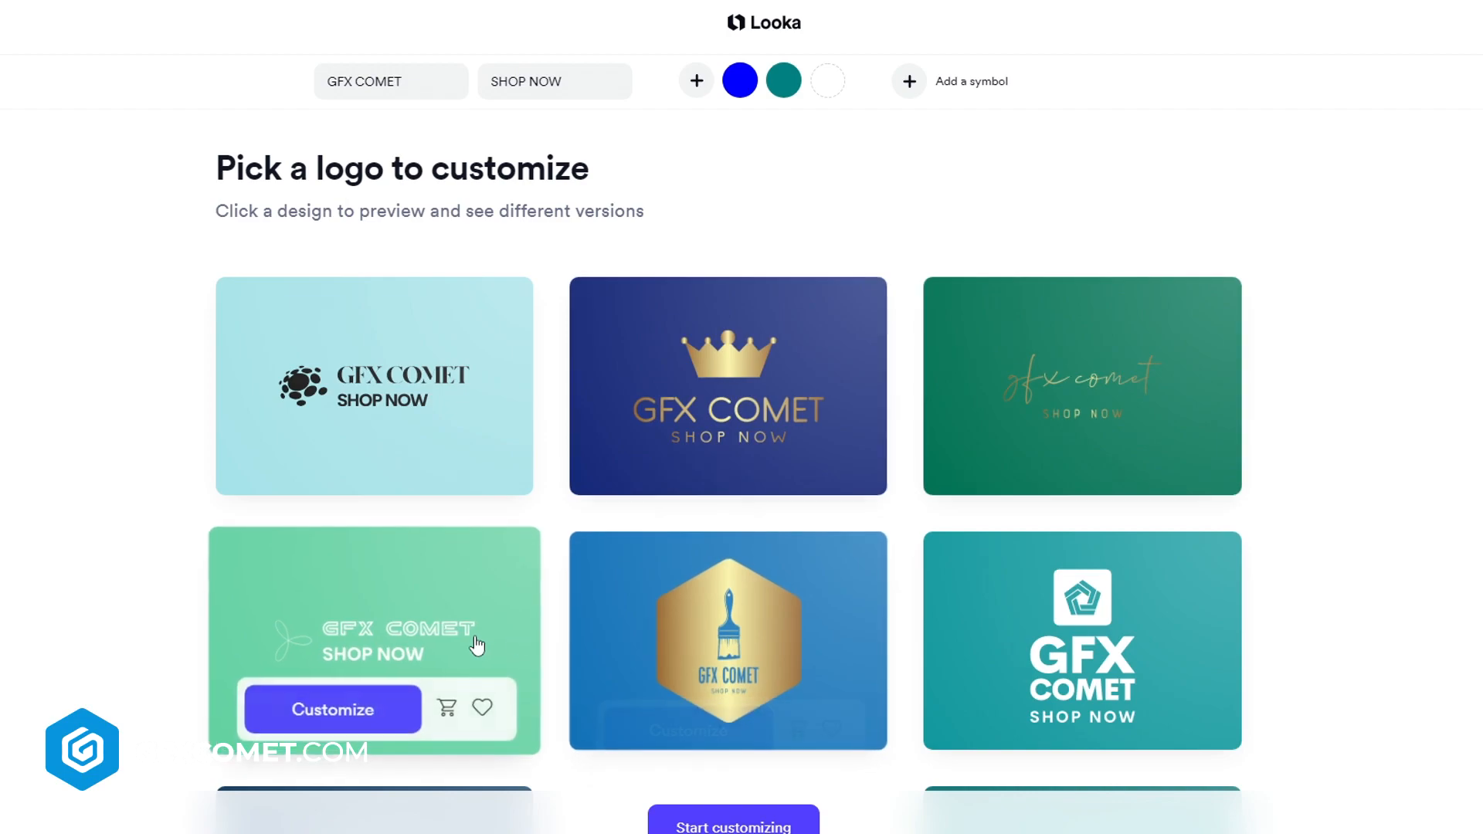
# Scroll to the end of the logo results and load more logo designs
pyautogui.scroll(-2, 374, 641)
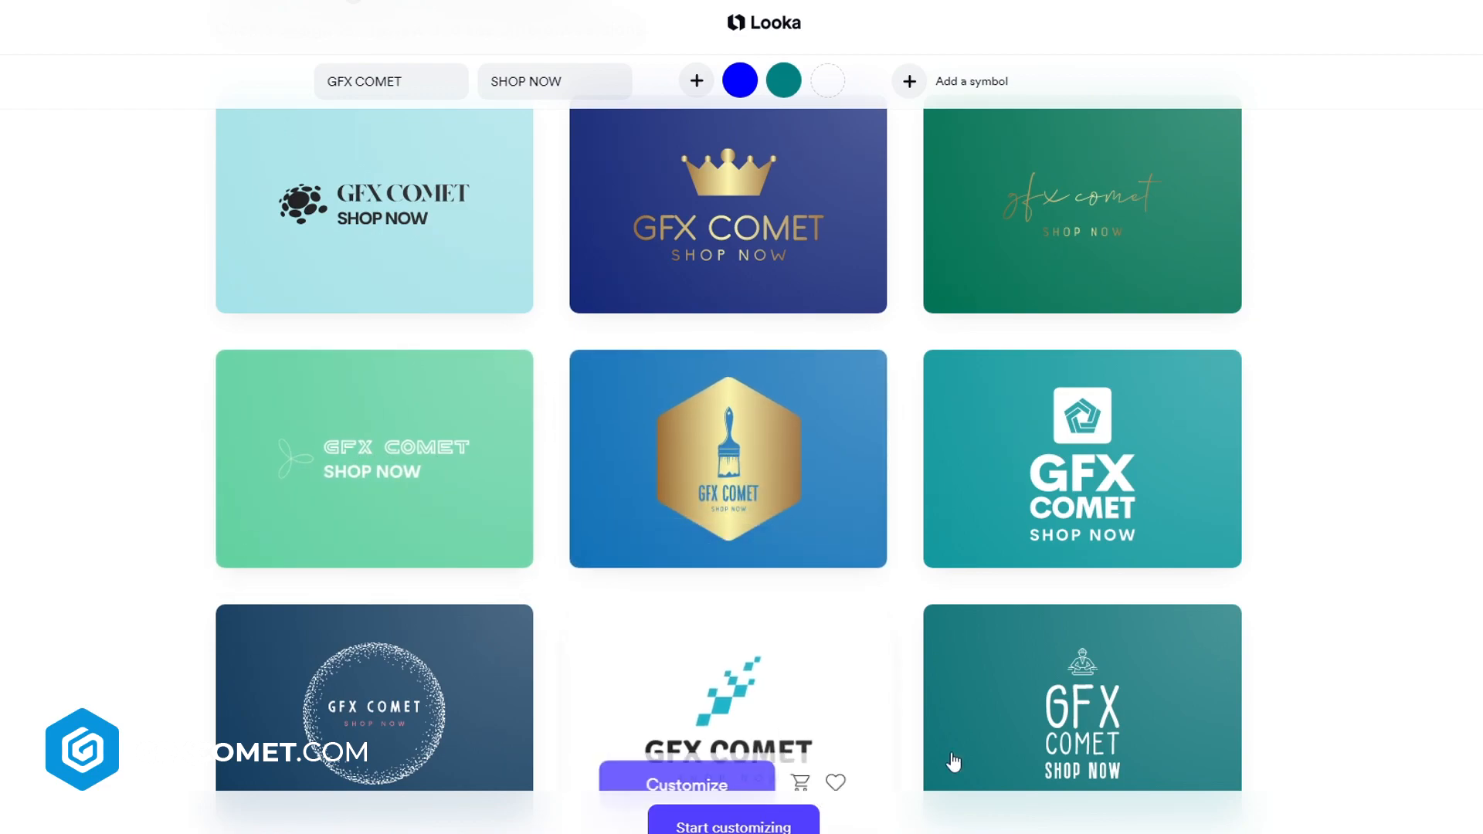
pyautogui.scroll(-2, 1106, 240)
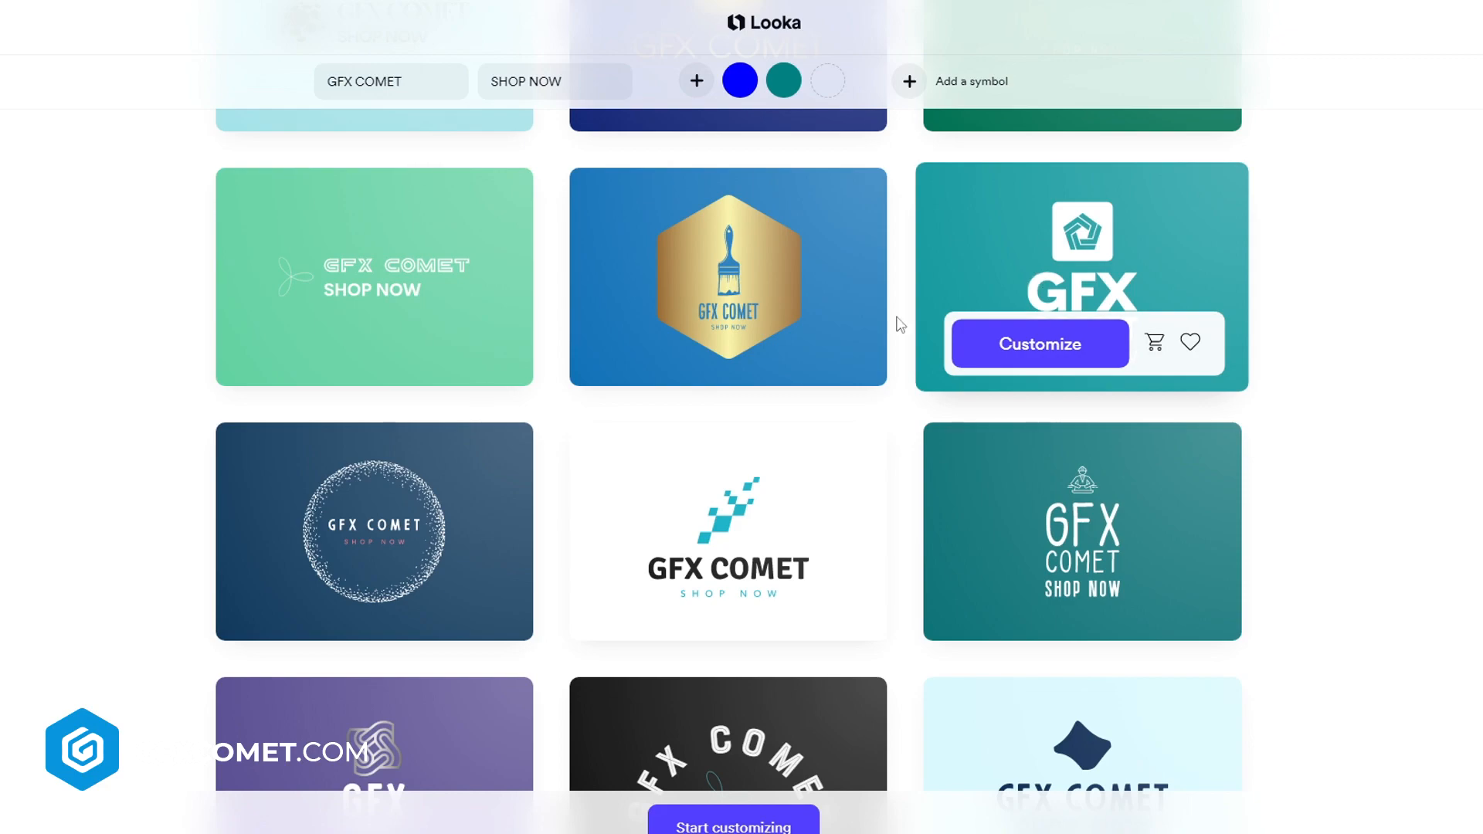
pyautogui.scroll(-2, 430, 490)
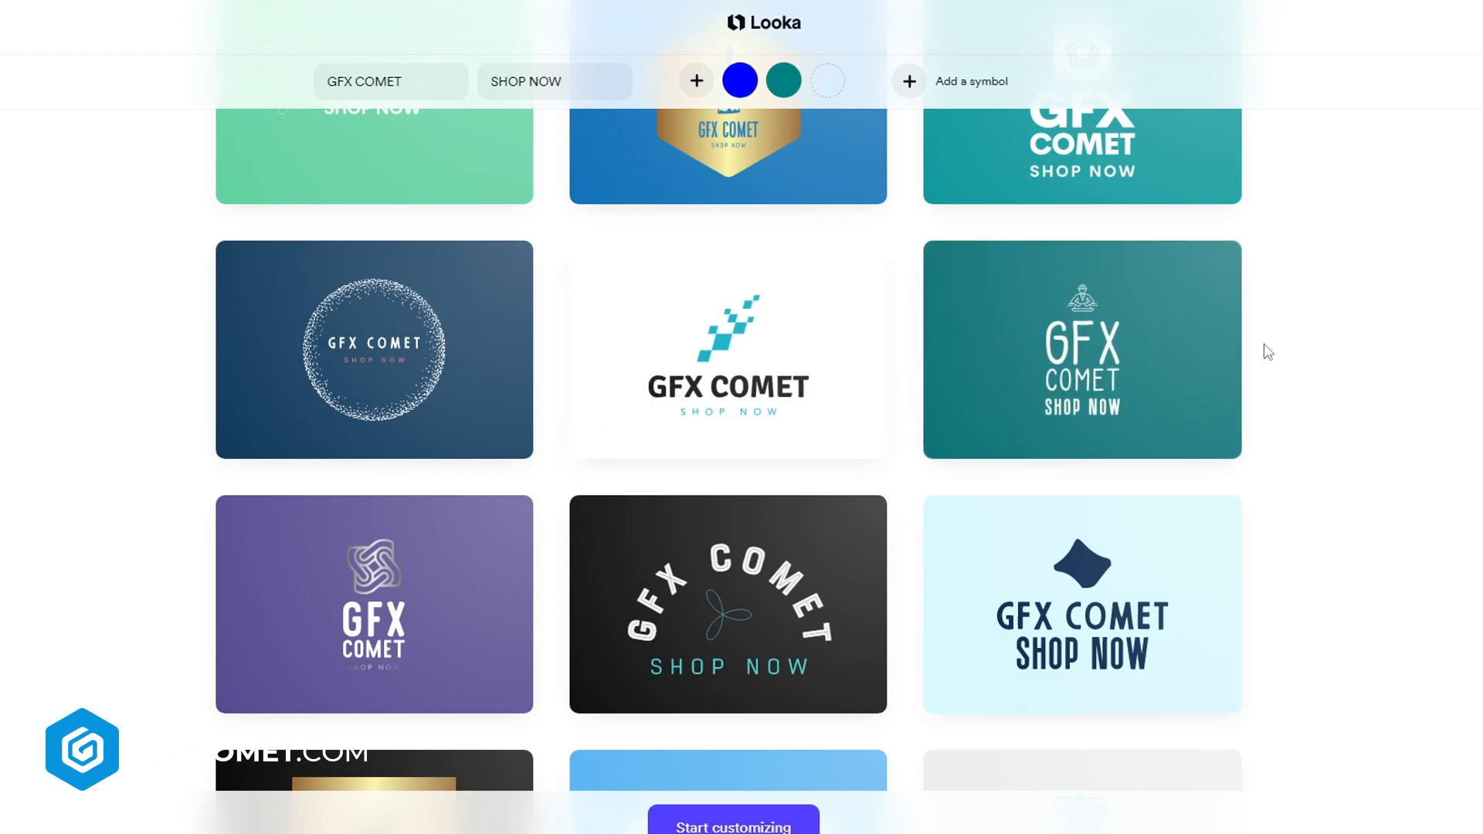
pyautogui.scroll(-6, 1105, 317)
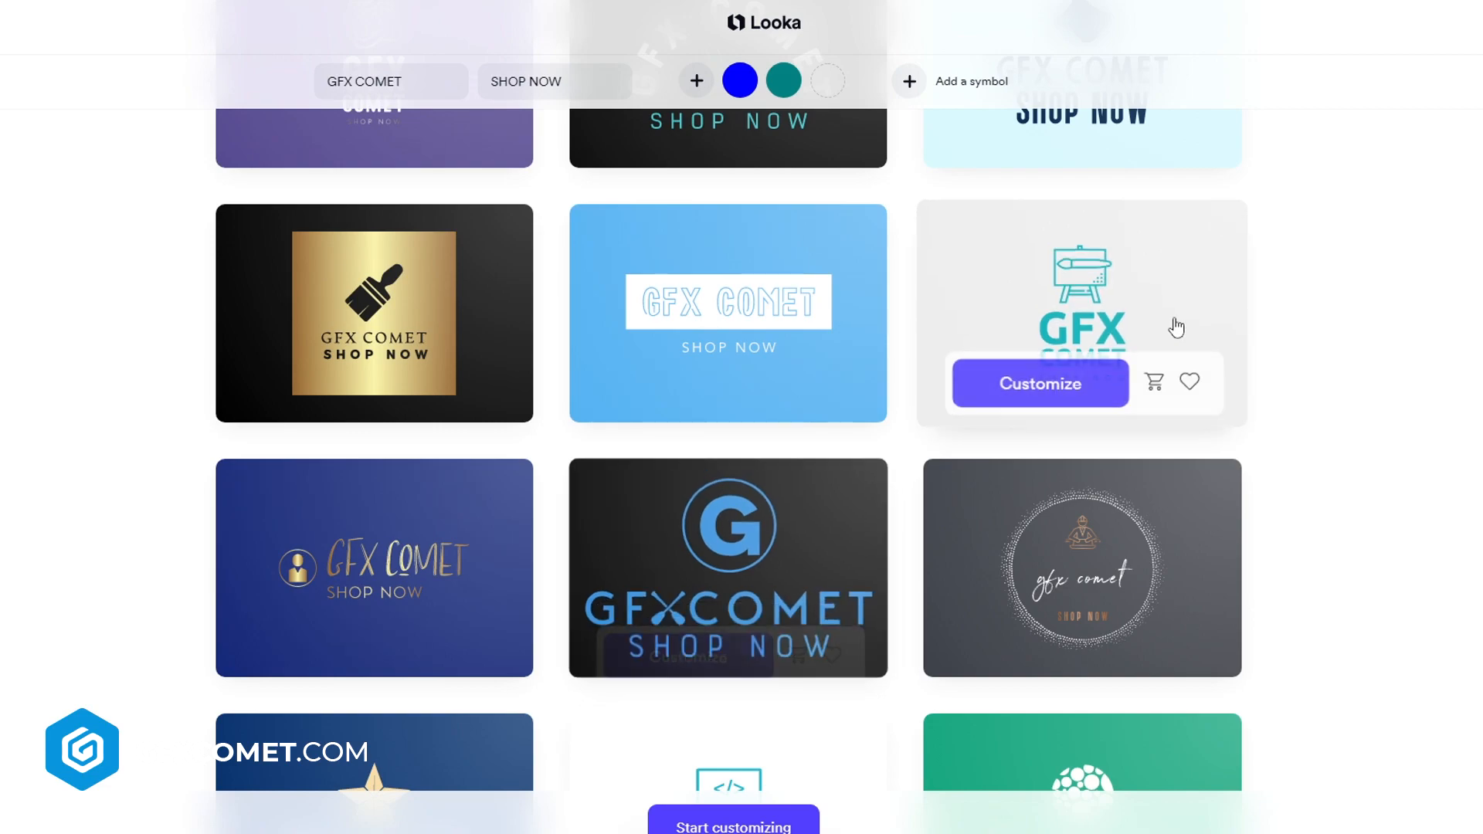
pyautogui.scroll(-4, 1313, 533)
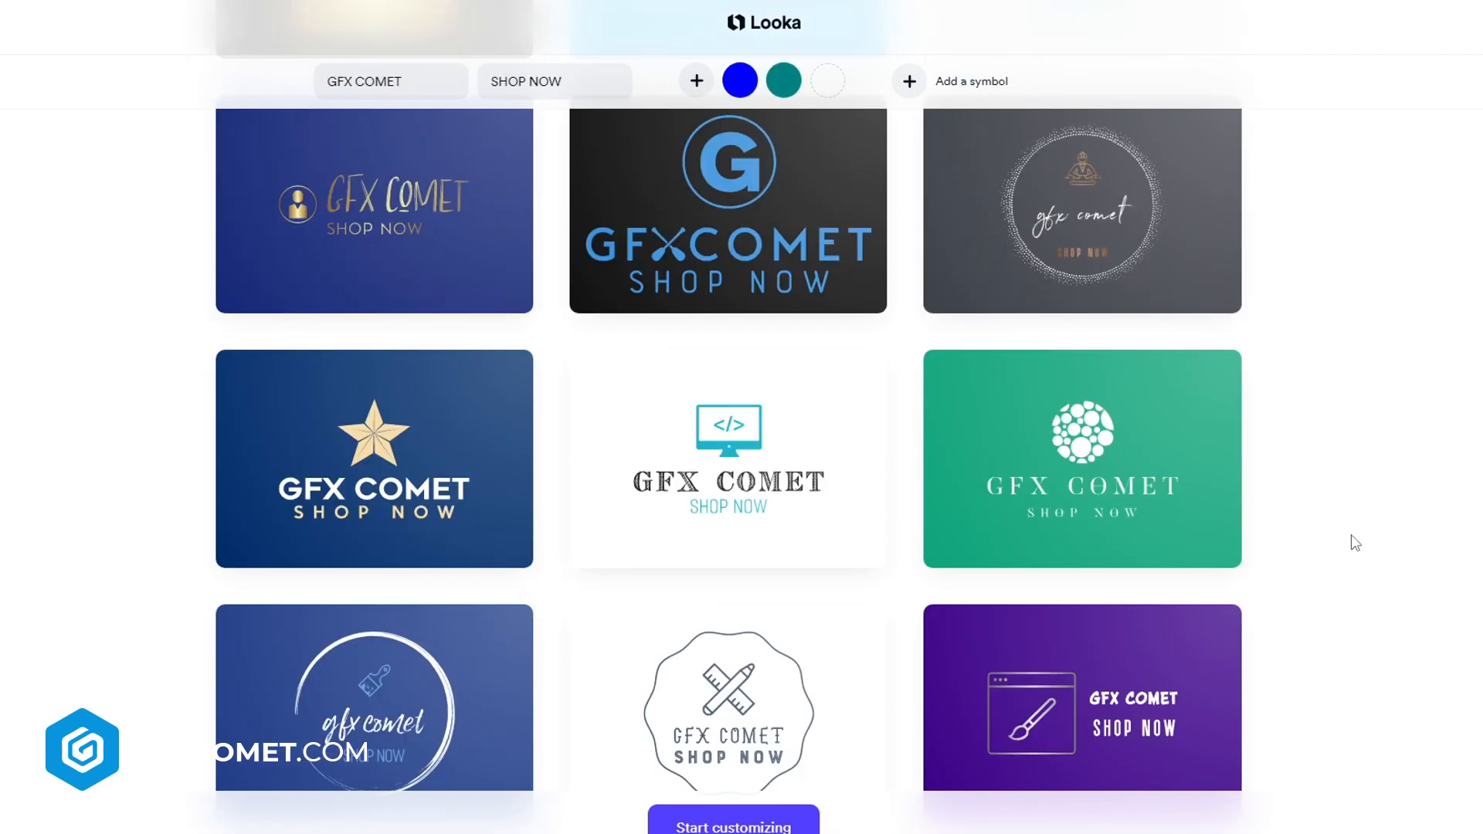
pyautogui.scroll(-3, 1365, 528)
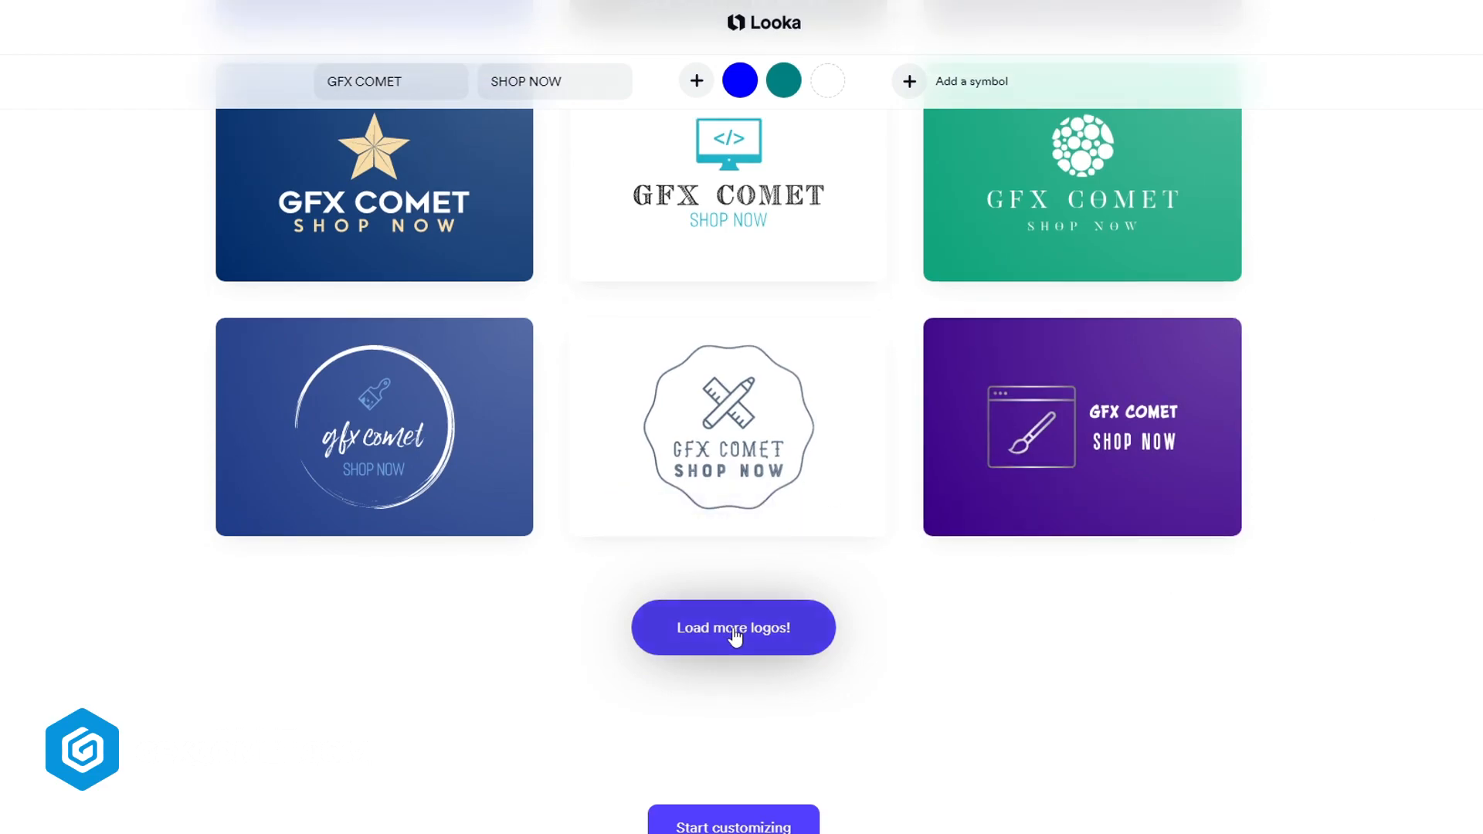
pyautogui.click(735, 639)
# Browse the newly loaded logo designs further down the grid
pyautogui.scroll(-6, 779, 419)
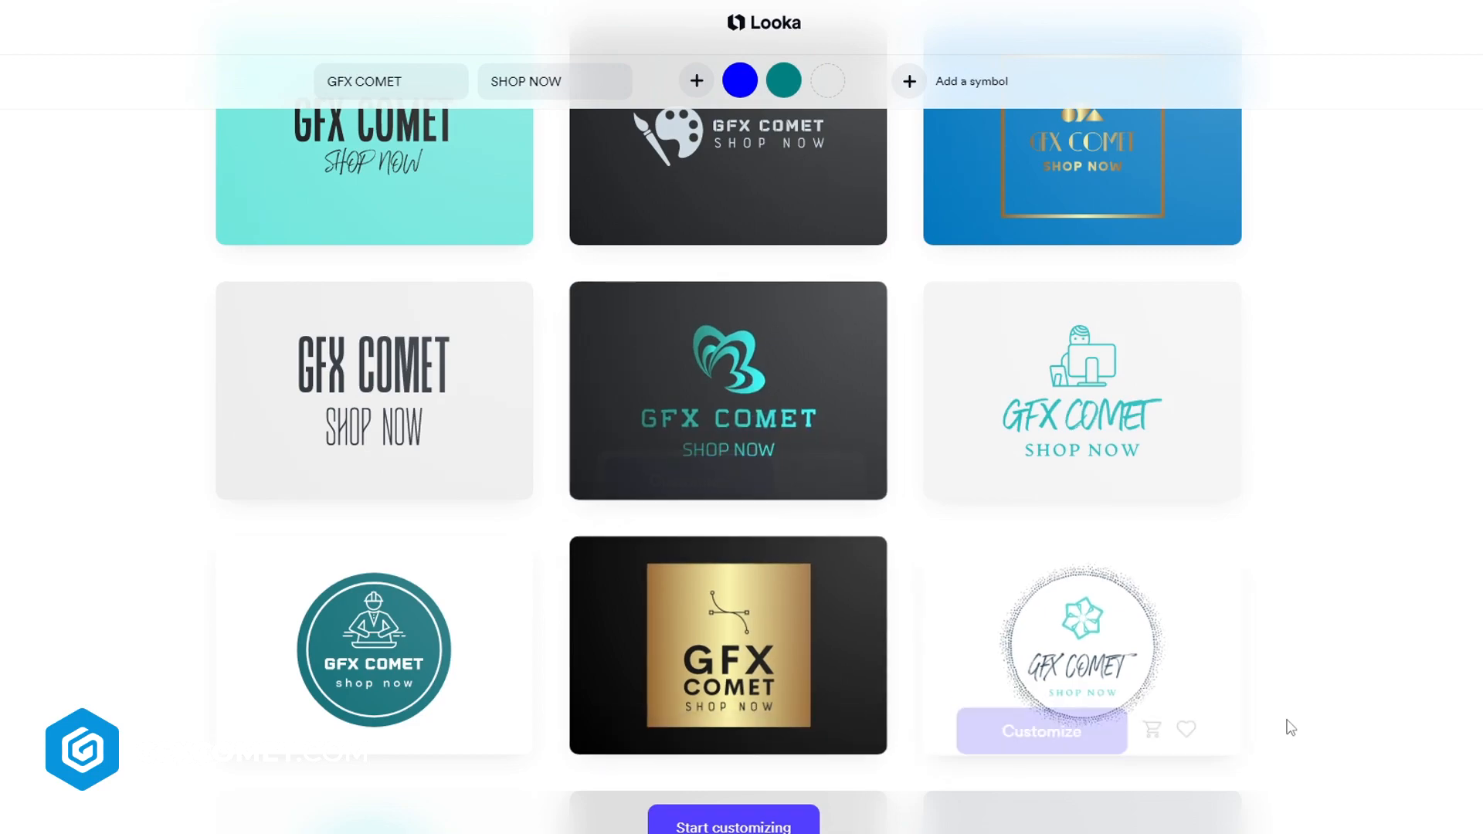
pyautogui.scroll(-1, 1414, 706)
pyautogui.moveTo(1163, 552)
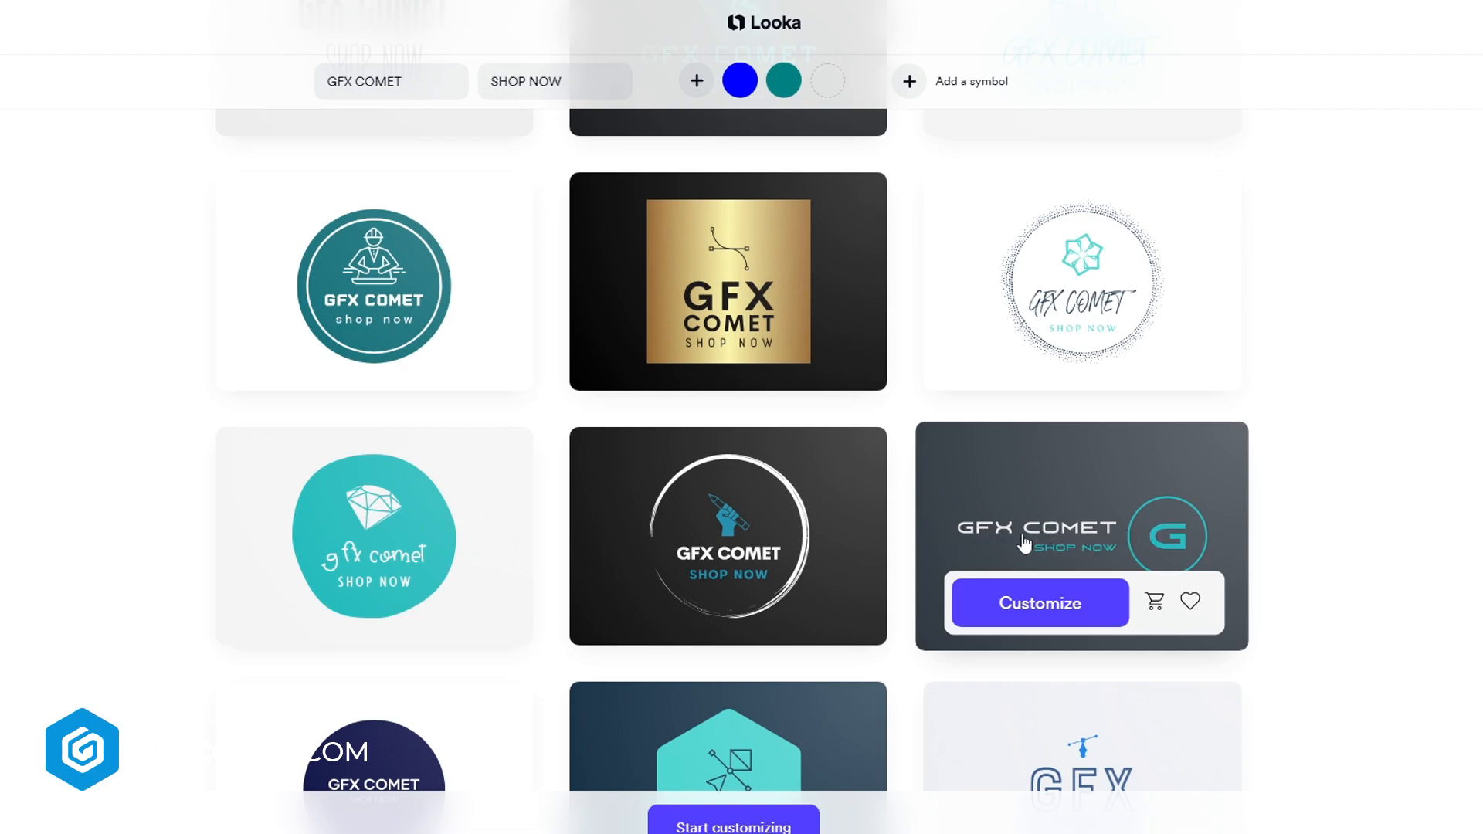
pyautogui.scroll(-3, 1381, 555)
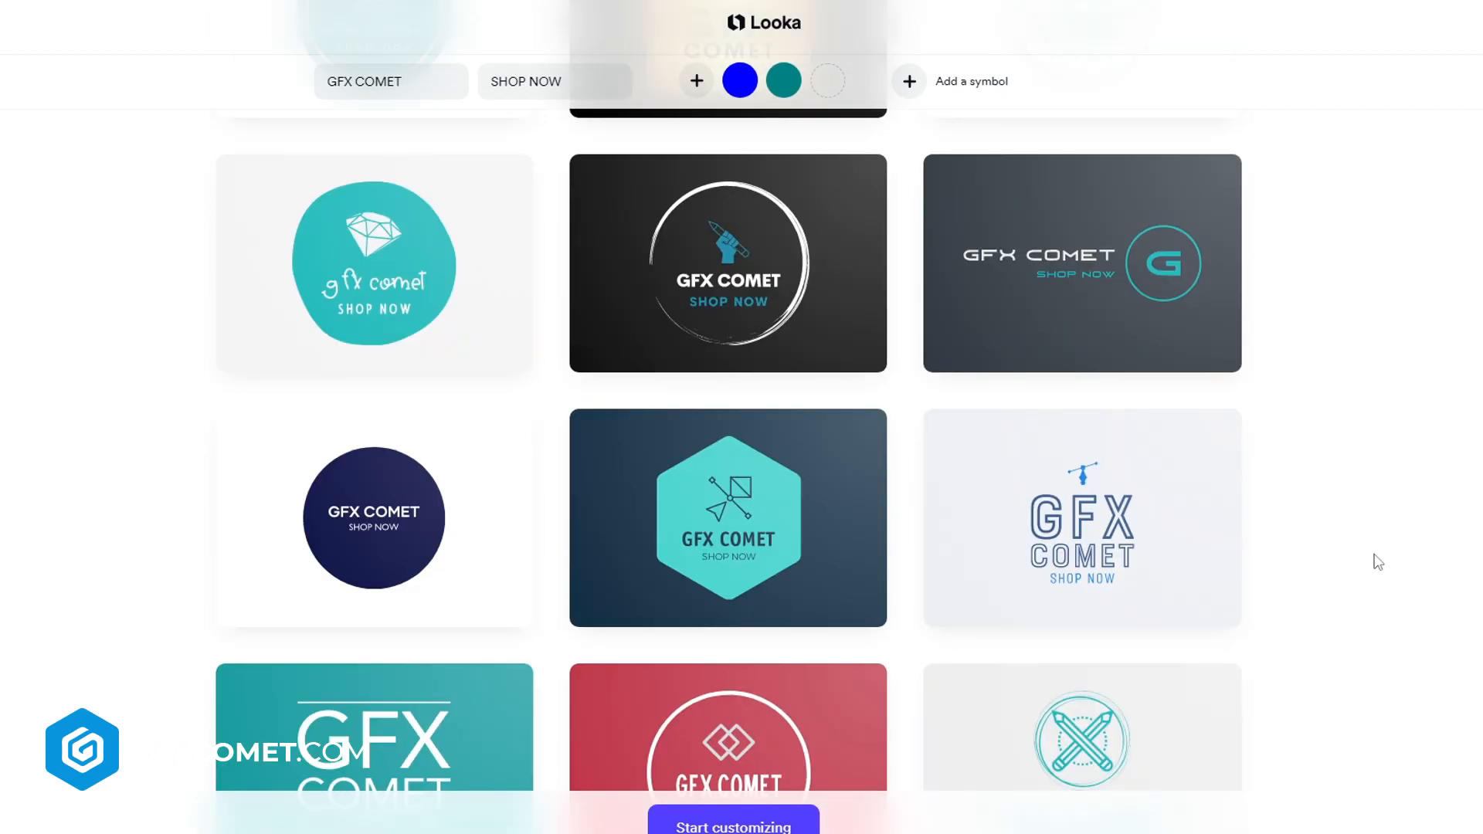
pyautogui.scroll(-3, 1378, 562)
pyautogui.moveTo(388, 255)
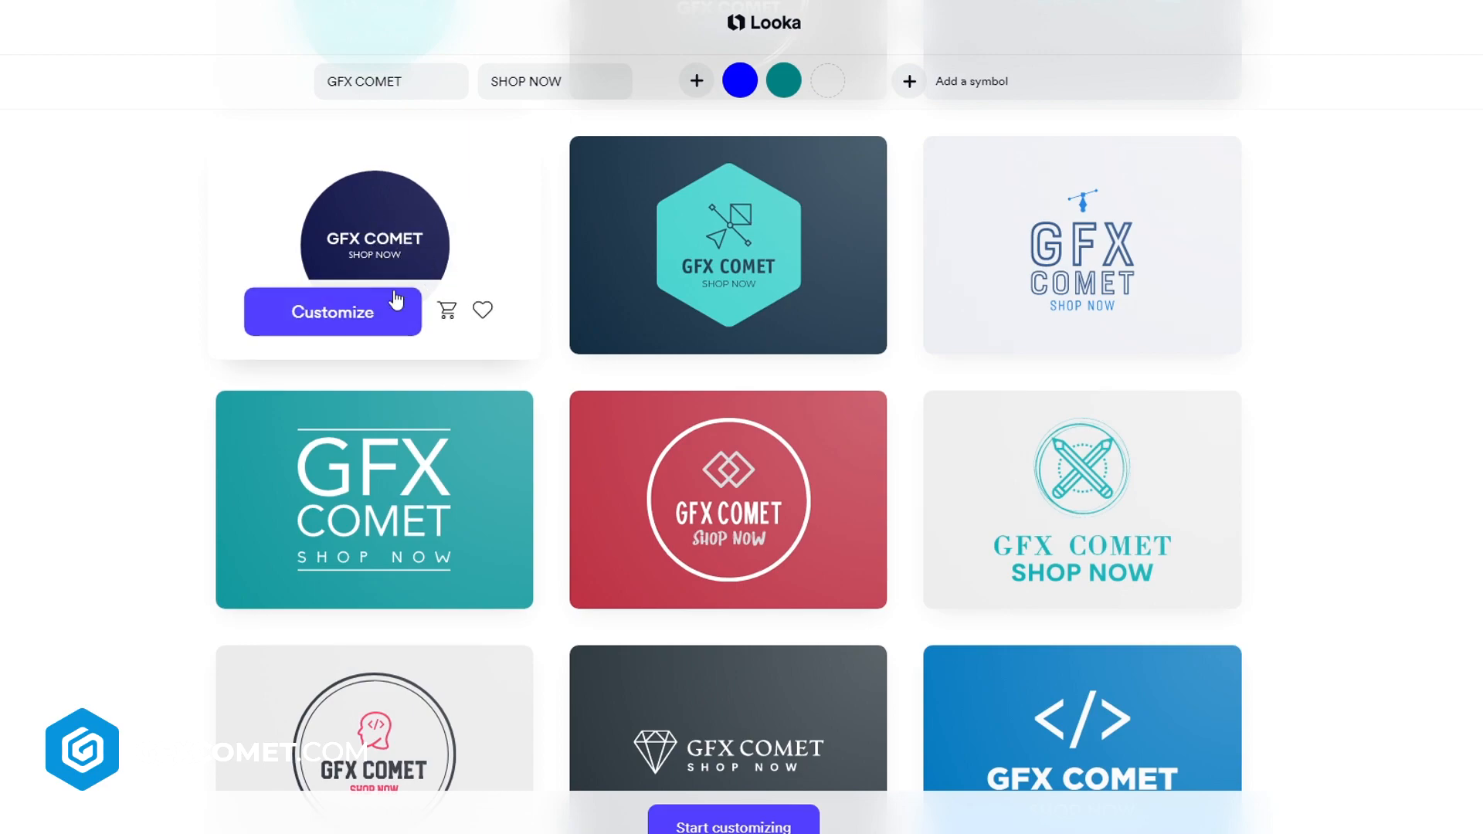
pyautogui.scroll(-3, 447, 317)
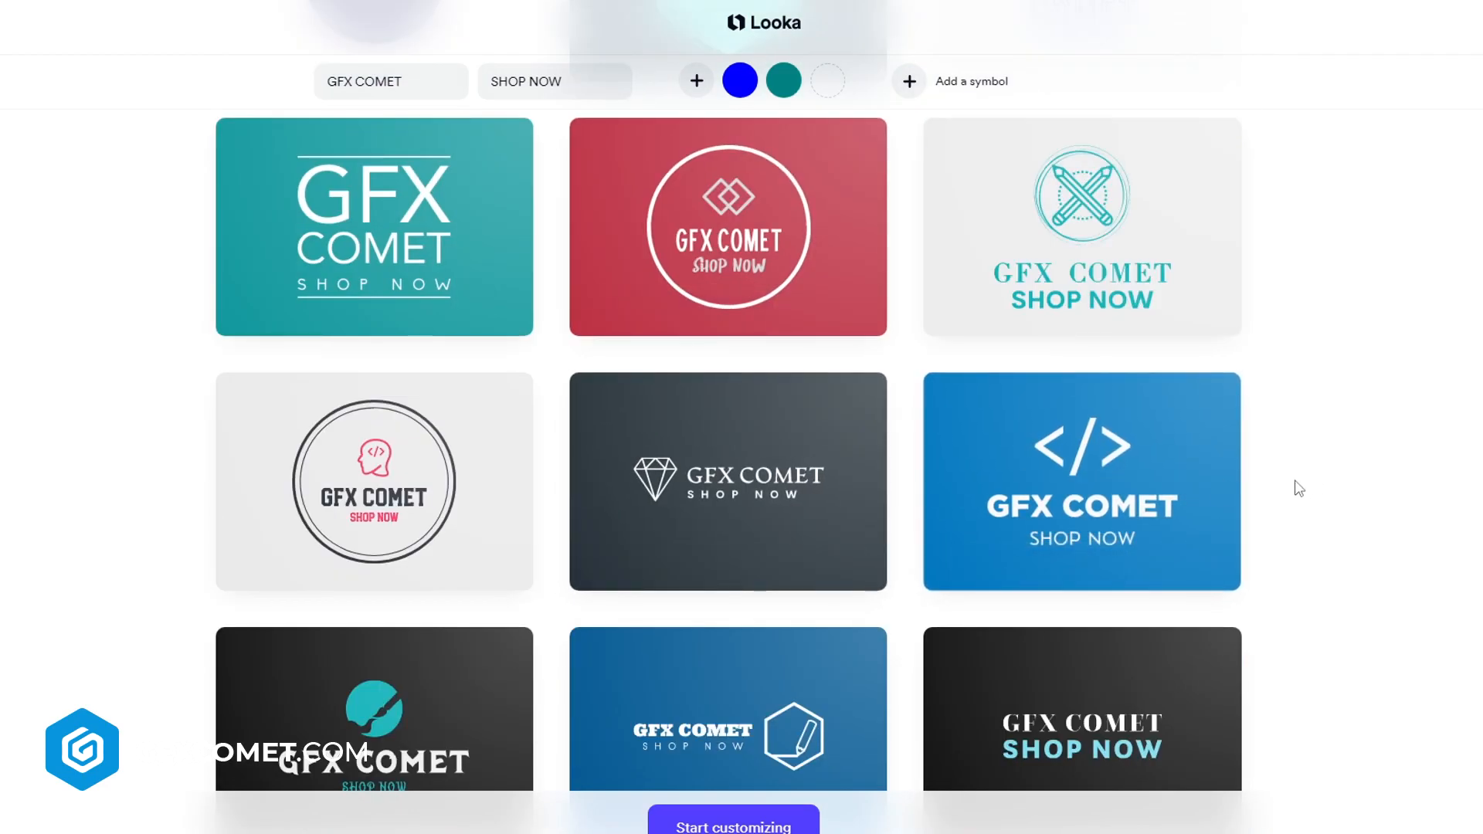
pyautogui.moveTo(757, 487)
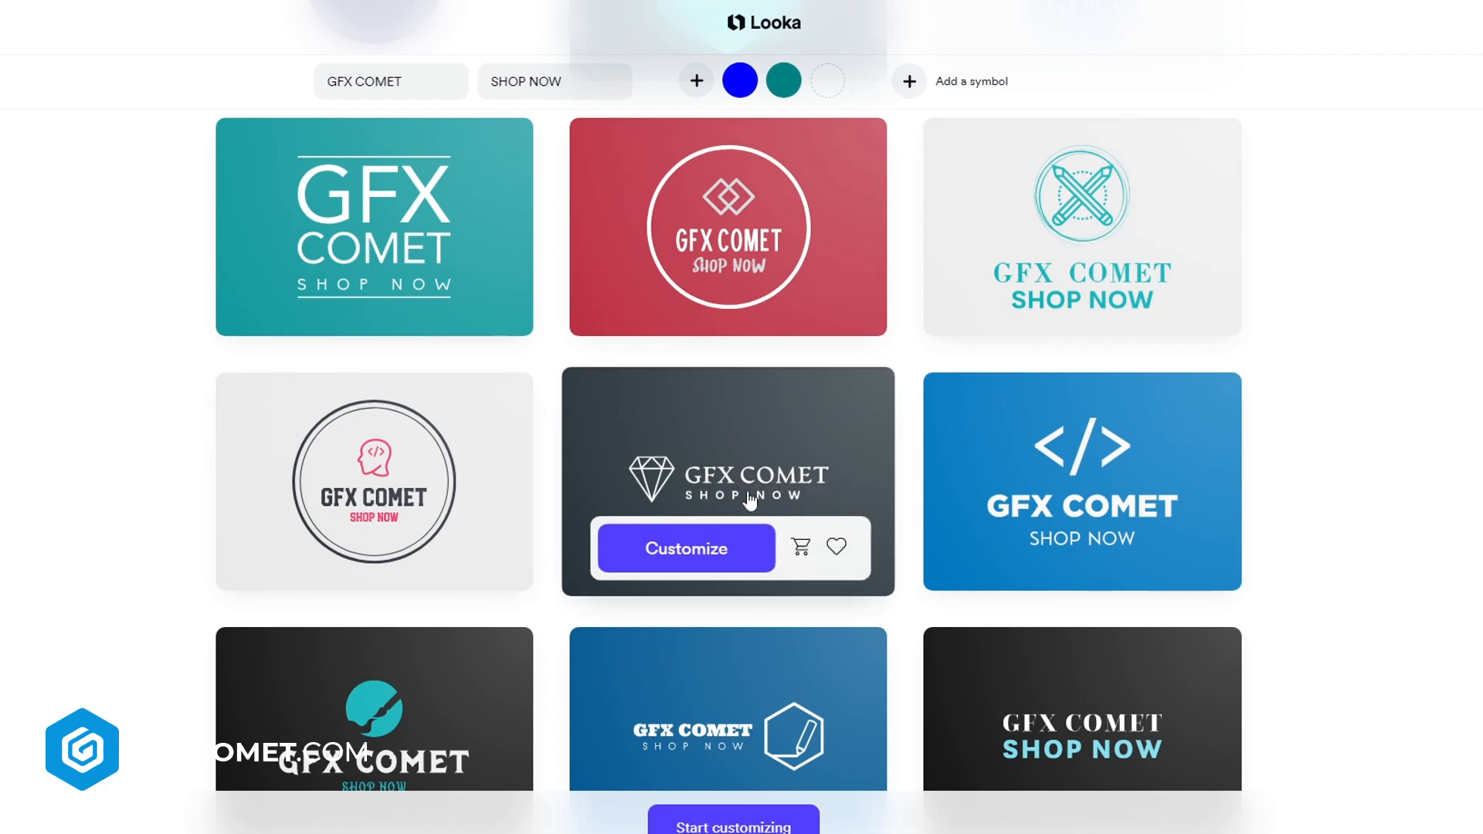
pyautogui.moveTo(1157, 514)
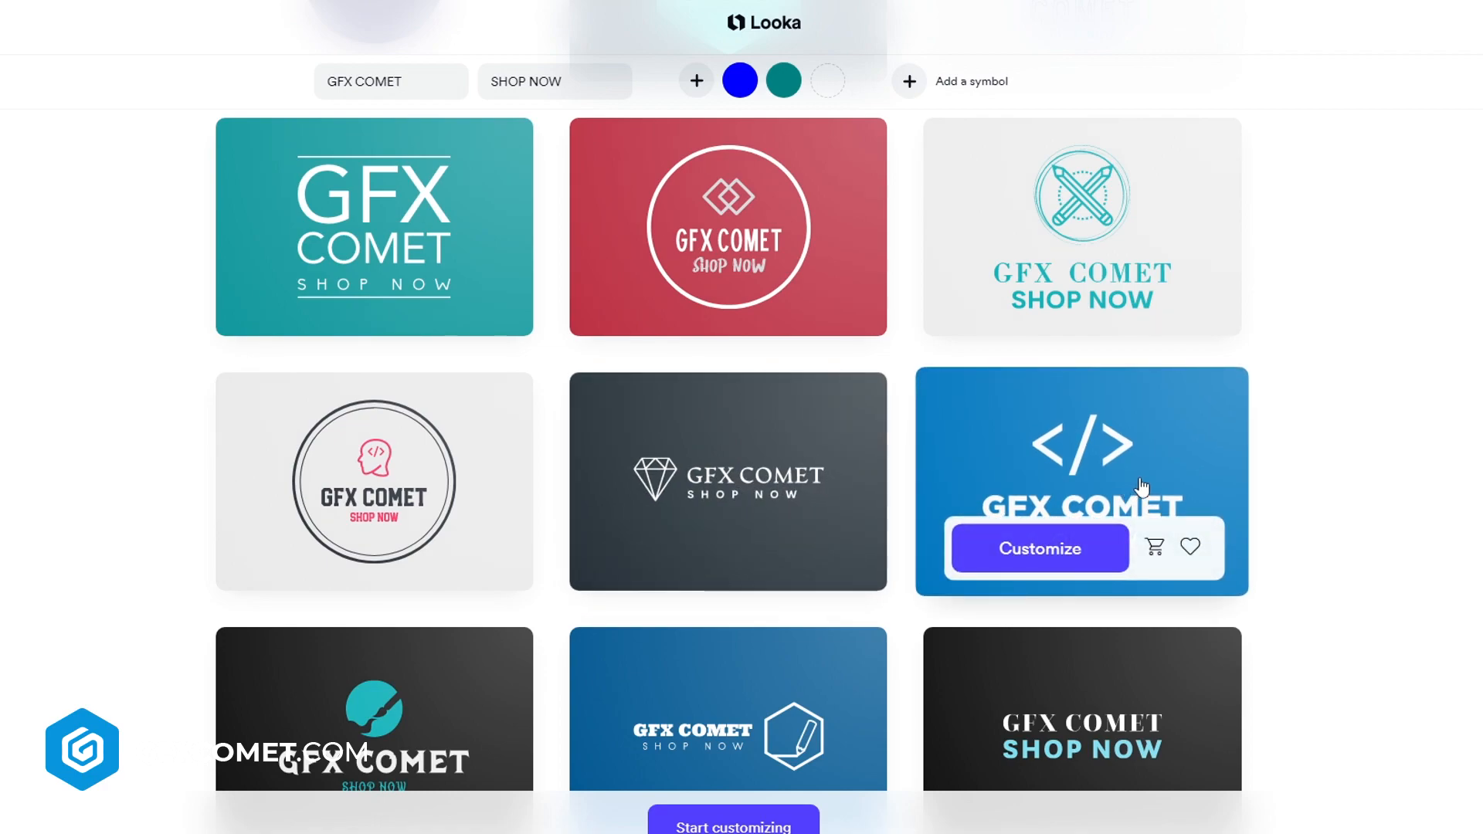
pyautogui.scroll(-3, 1157, 513)
pyautogui.click(781, 626)
pyautogui.scroll(3, 780, 625)
pyautogui.scroll(-4, 1118, 584)
pyautogui.scroll(2, 1120, 584)
pyautogui.scroll(-2, 1119, 584)
pyautogui.scroll(-2, 376, 392)
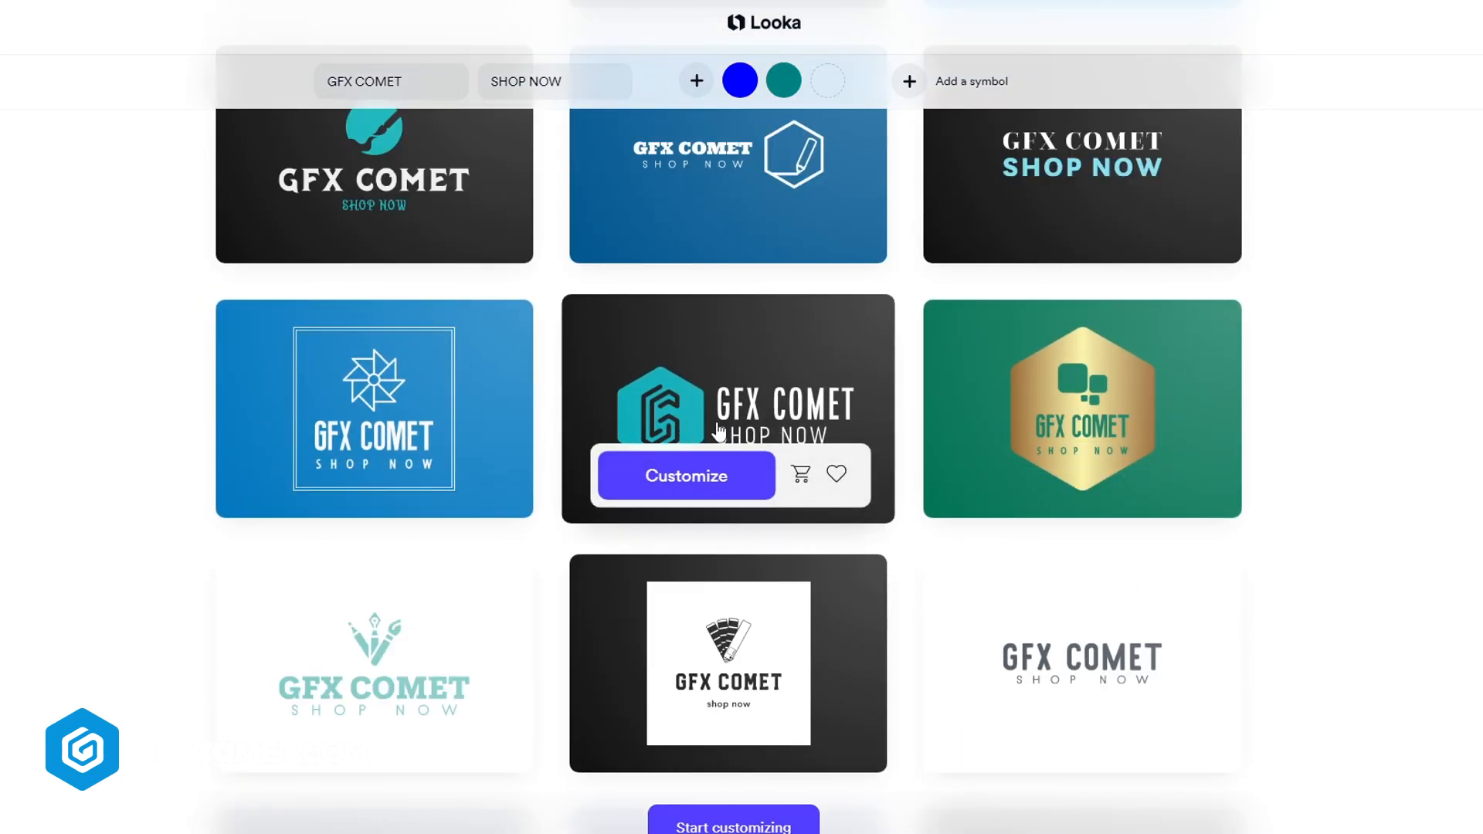
# Open the dark logo with the teal hexagon G symbol to preview it
pyautogui.click(734, 407)
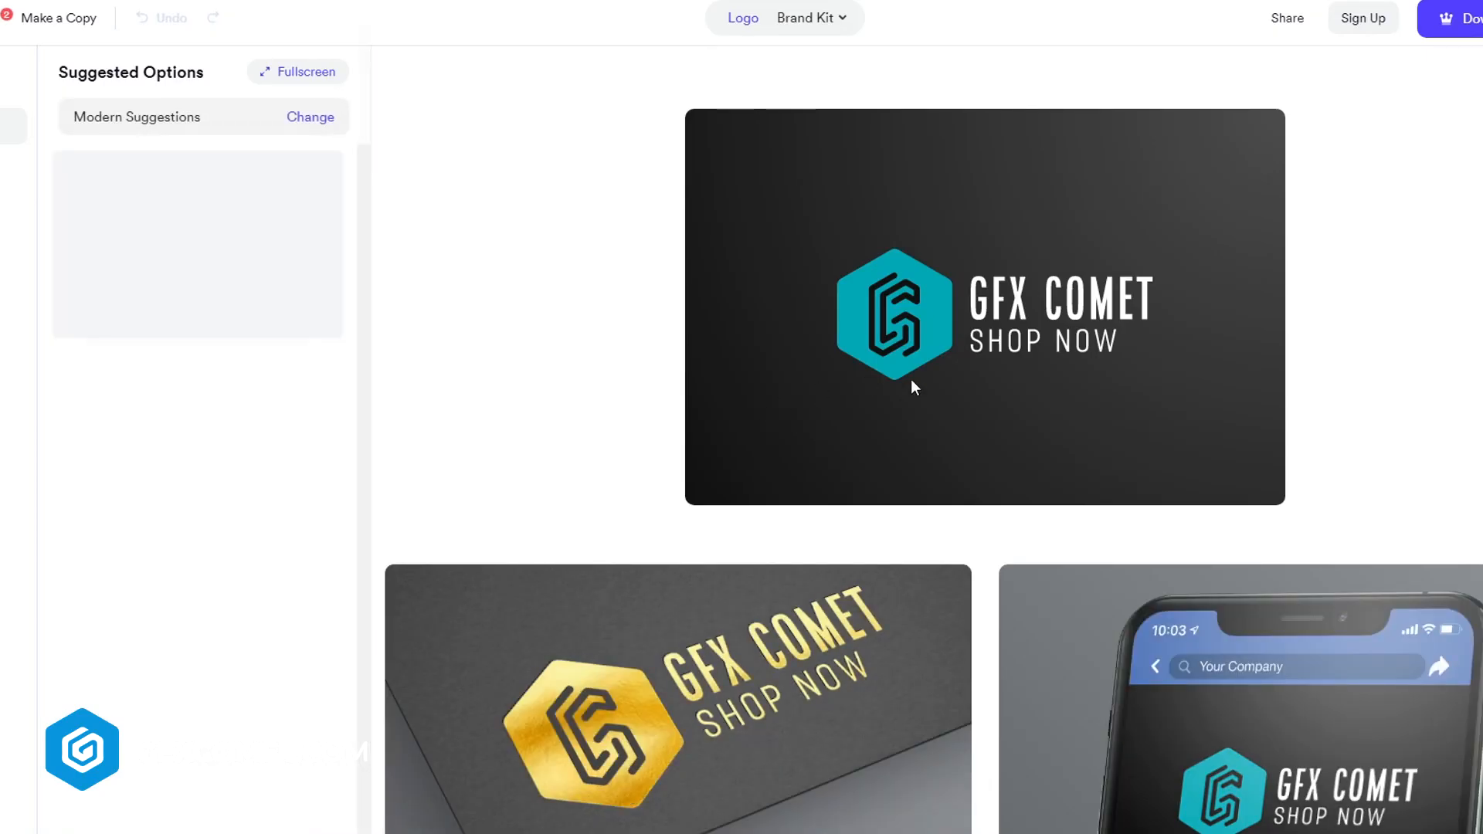
pyautogui.scroll(-3, 1012, 480)
pyautogui.scroll(-2, 1021, 499)
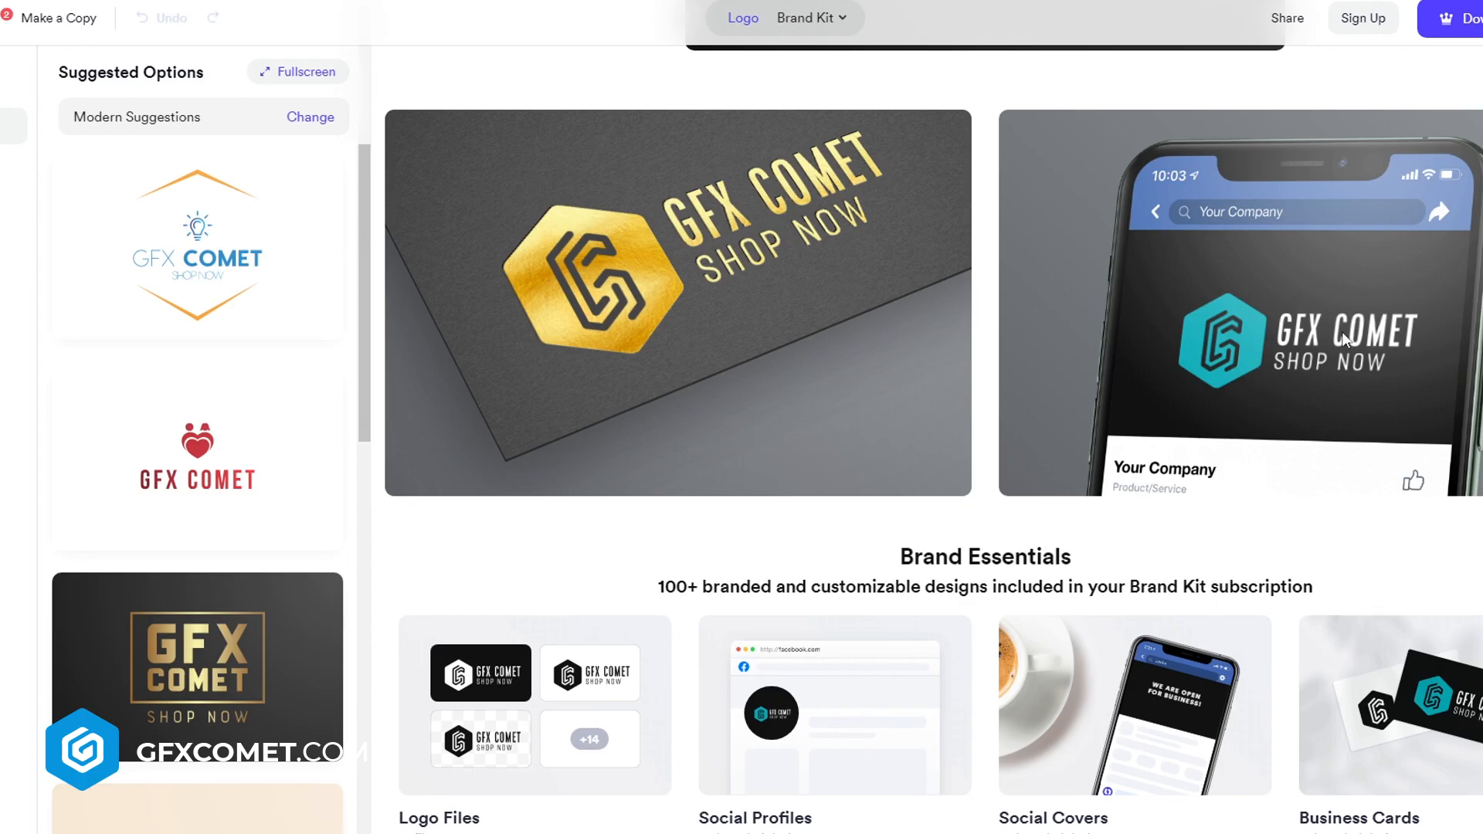
pyautogui.scroll(5, 1342, 340)
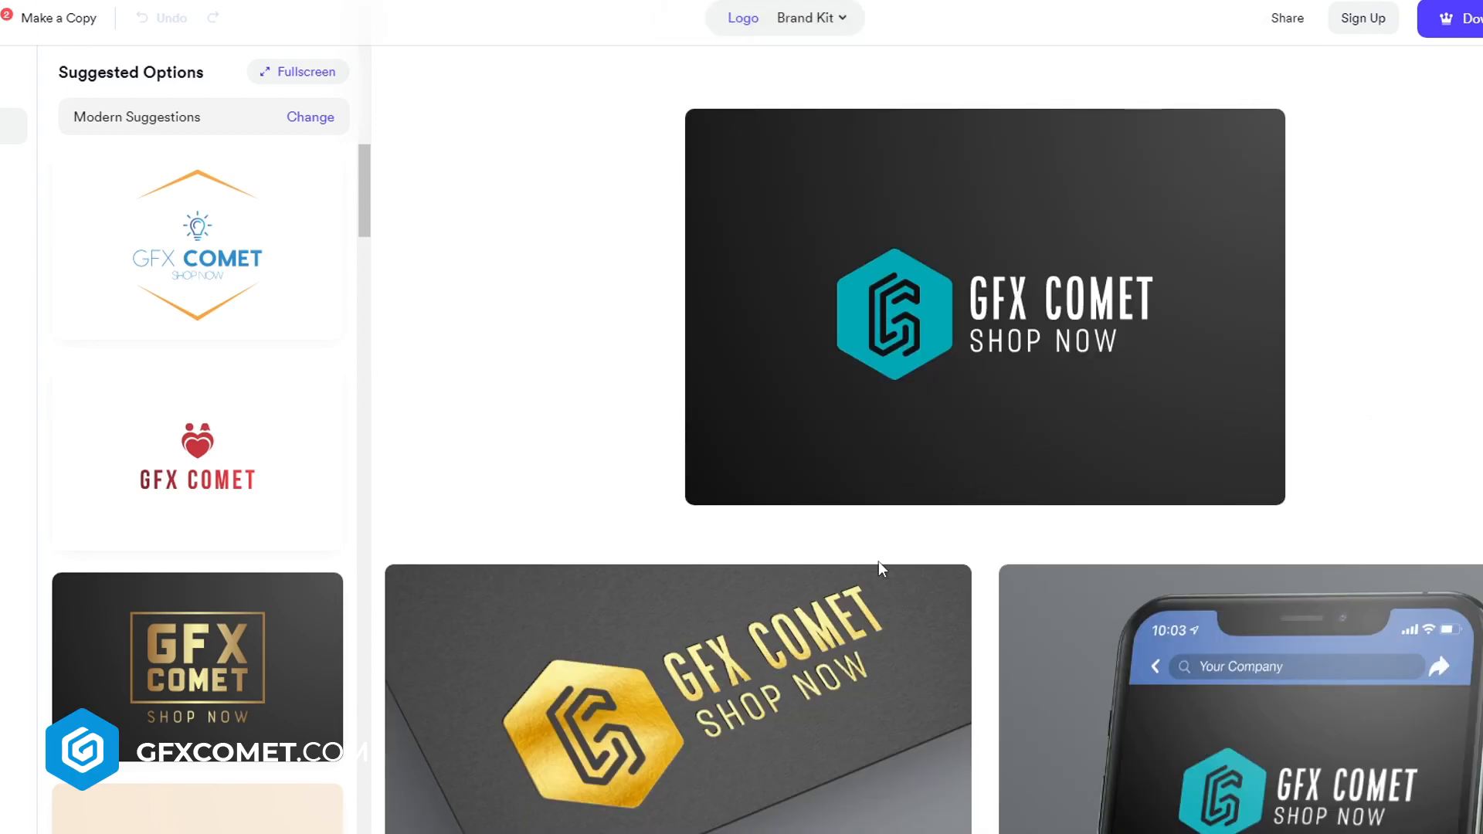
pyautogui.scroll(-5, 957, 559)
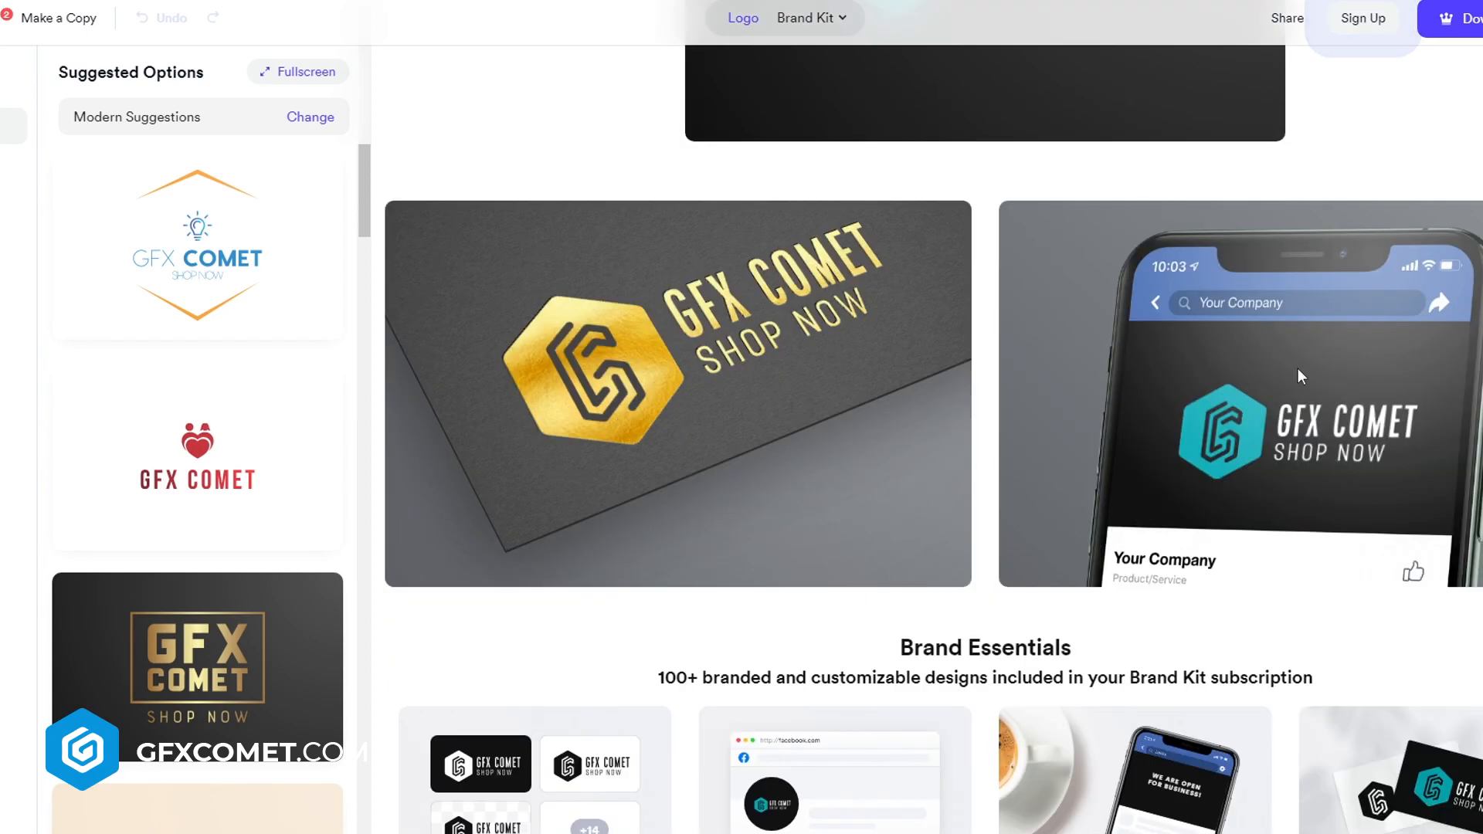
# Examine the brand essentials, color palette and mockups shown for the selected logo
pyautogui.moveTo(791, 311)
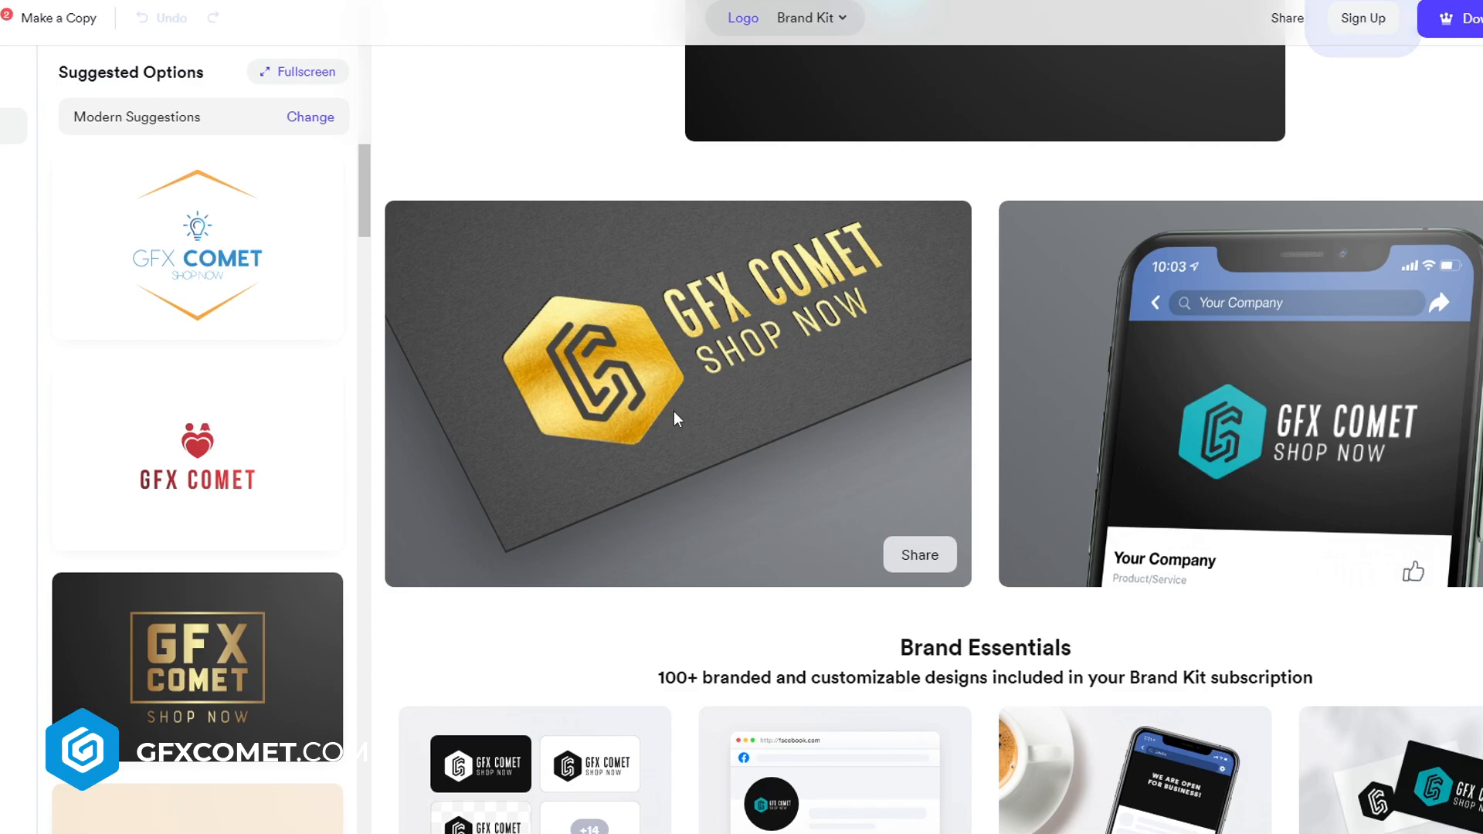
pyautogui.scroll(-6, 791, 507)
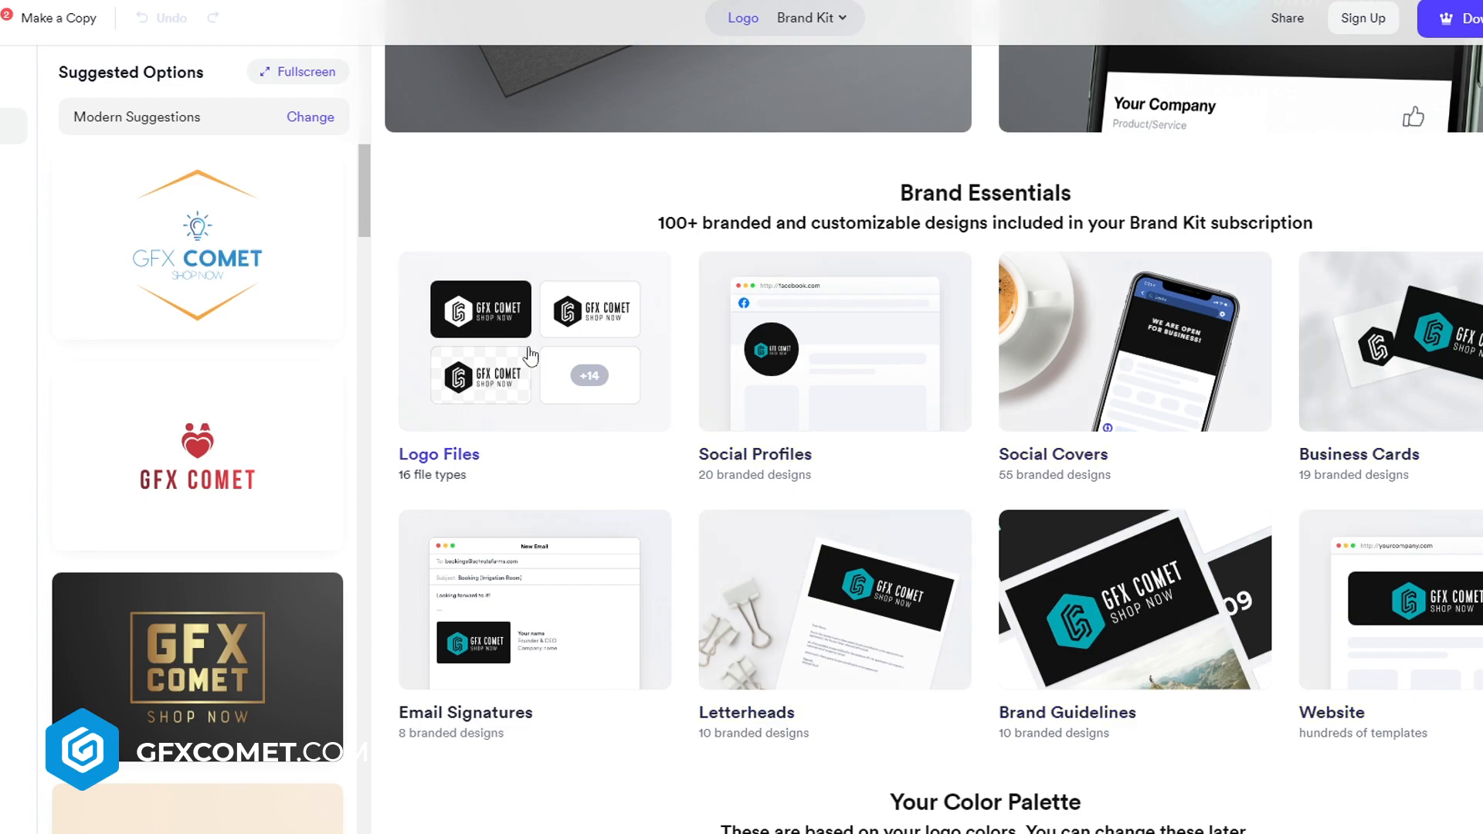
pyautogui.scroll(-8, 722, 645)
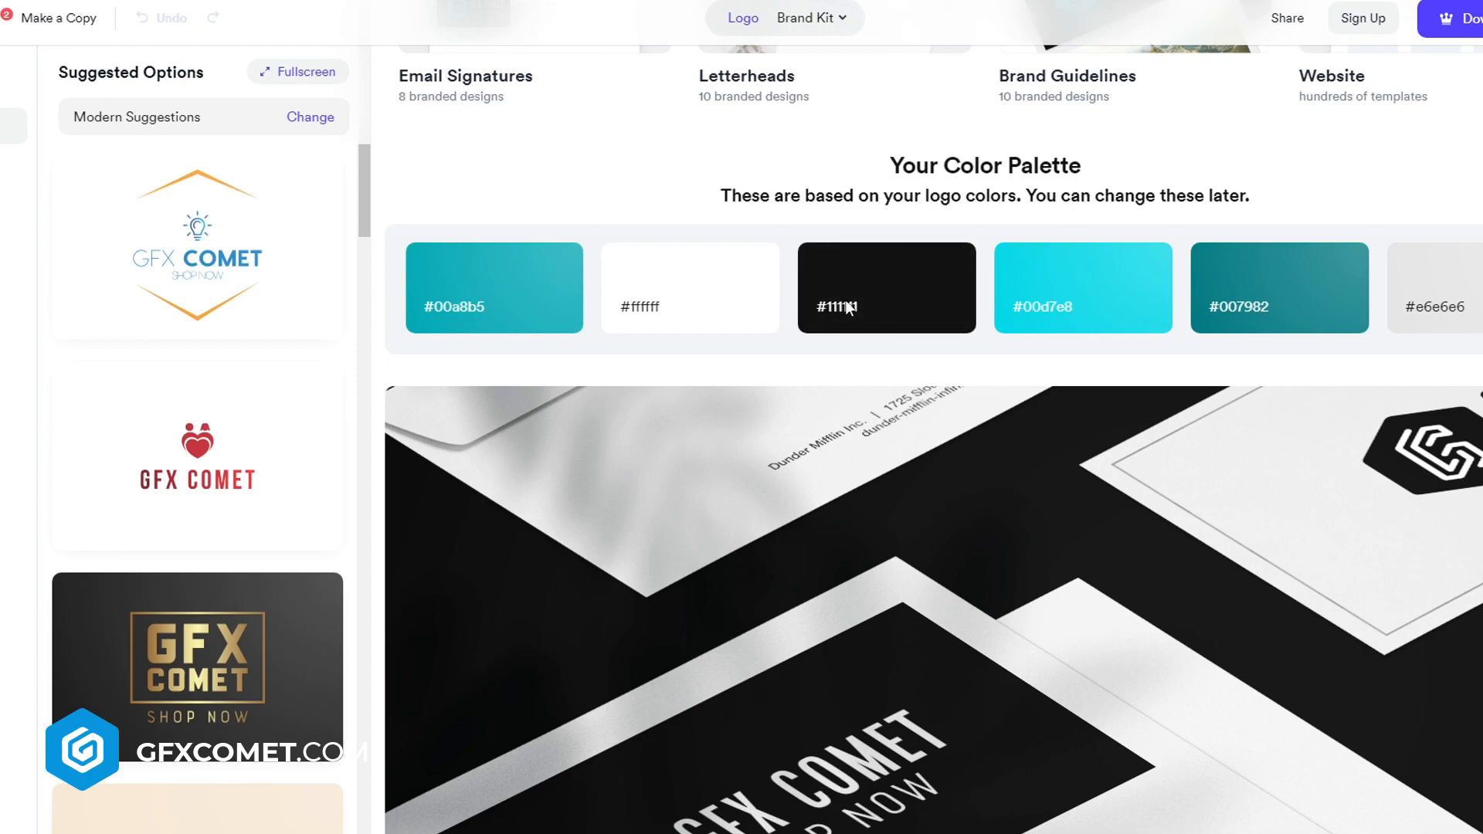
pyautogui.scroll(-4, 1023, 483)
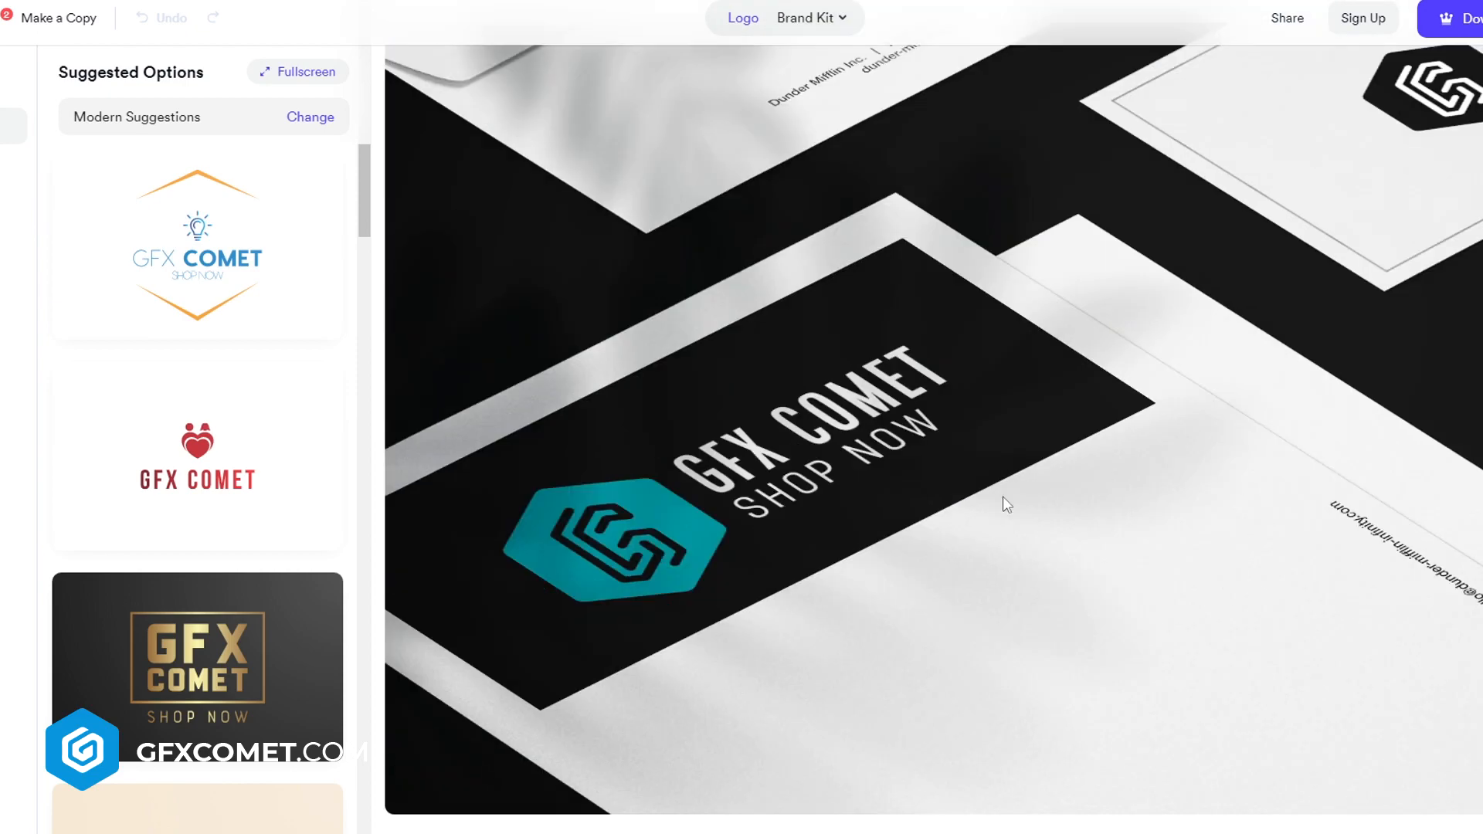
pyautogui.scroll(-5, 1011, 471)
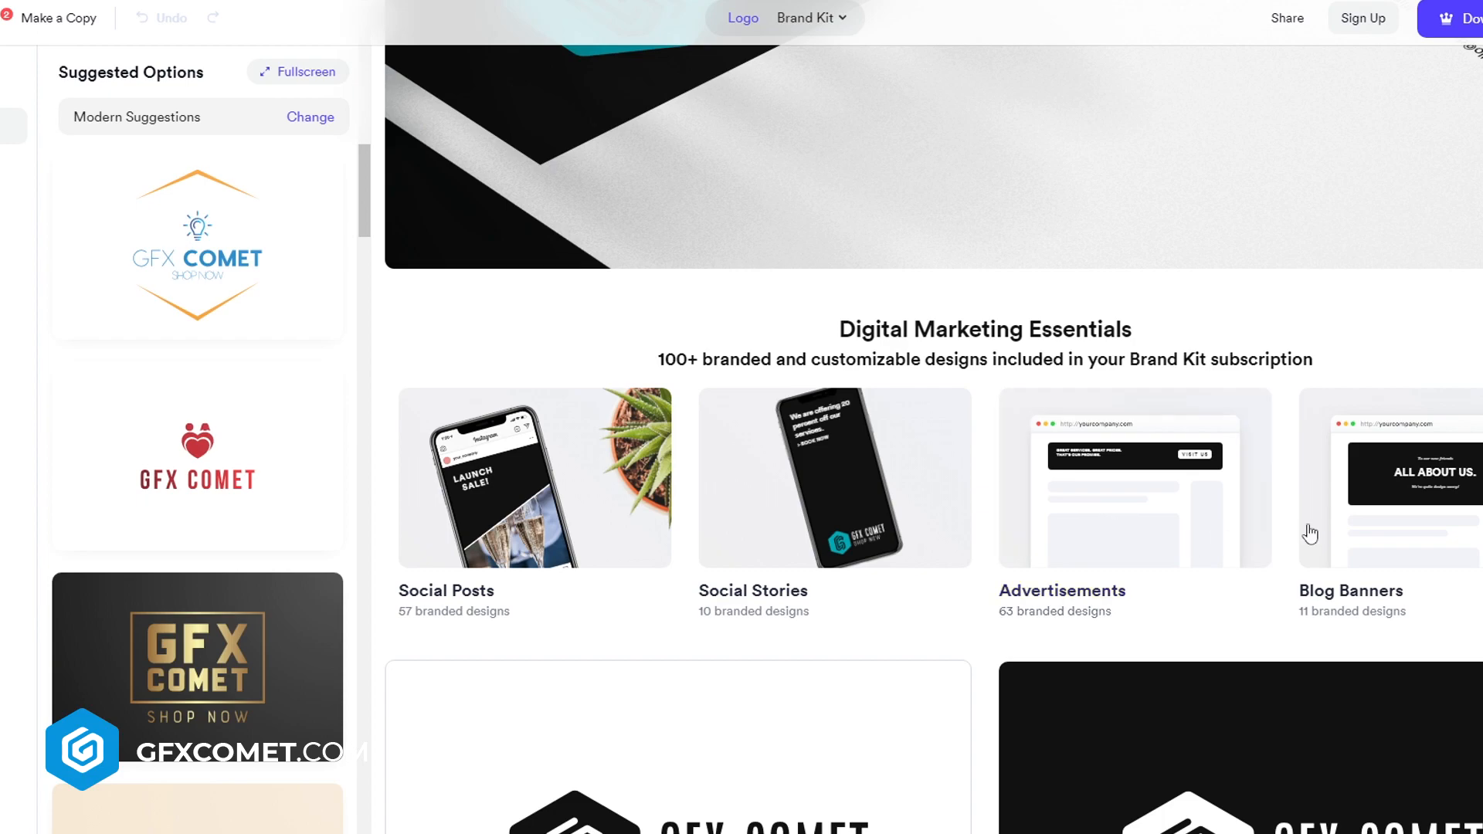
pyautogui.scroll(-15, 1454, 512)
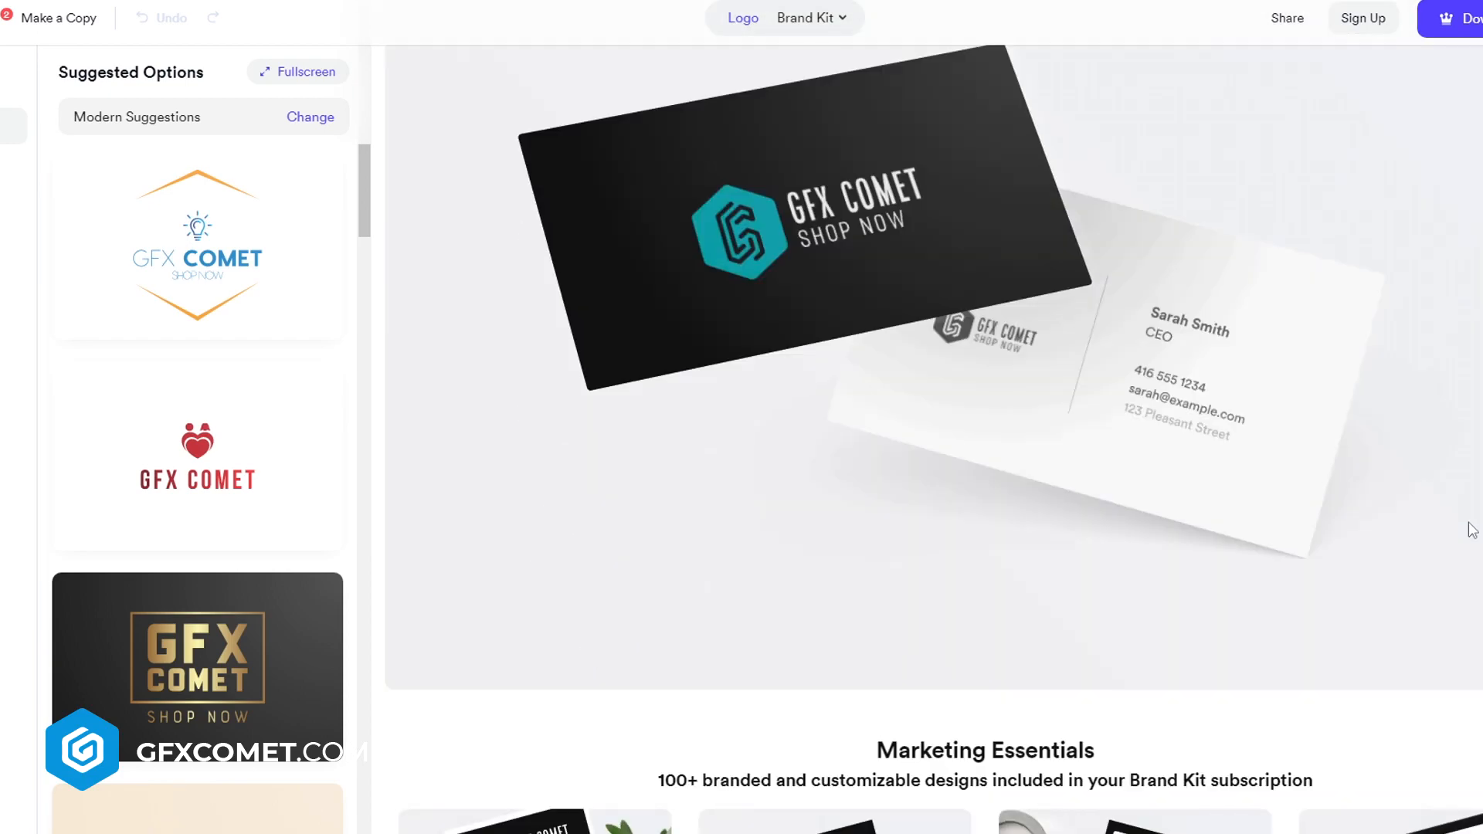
pyautogui.scroll(4, 881, 428)
pyautogui.scroll(-2, 924, 505)
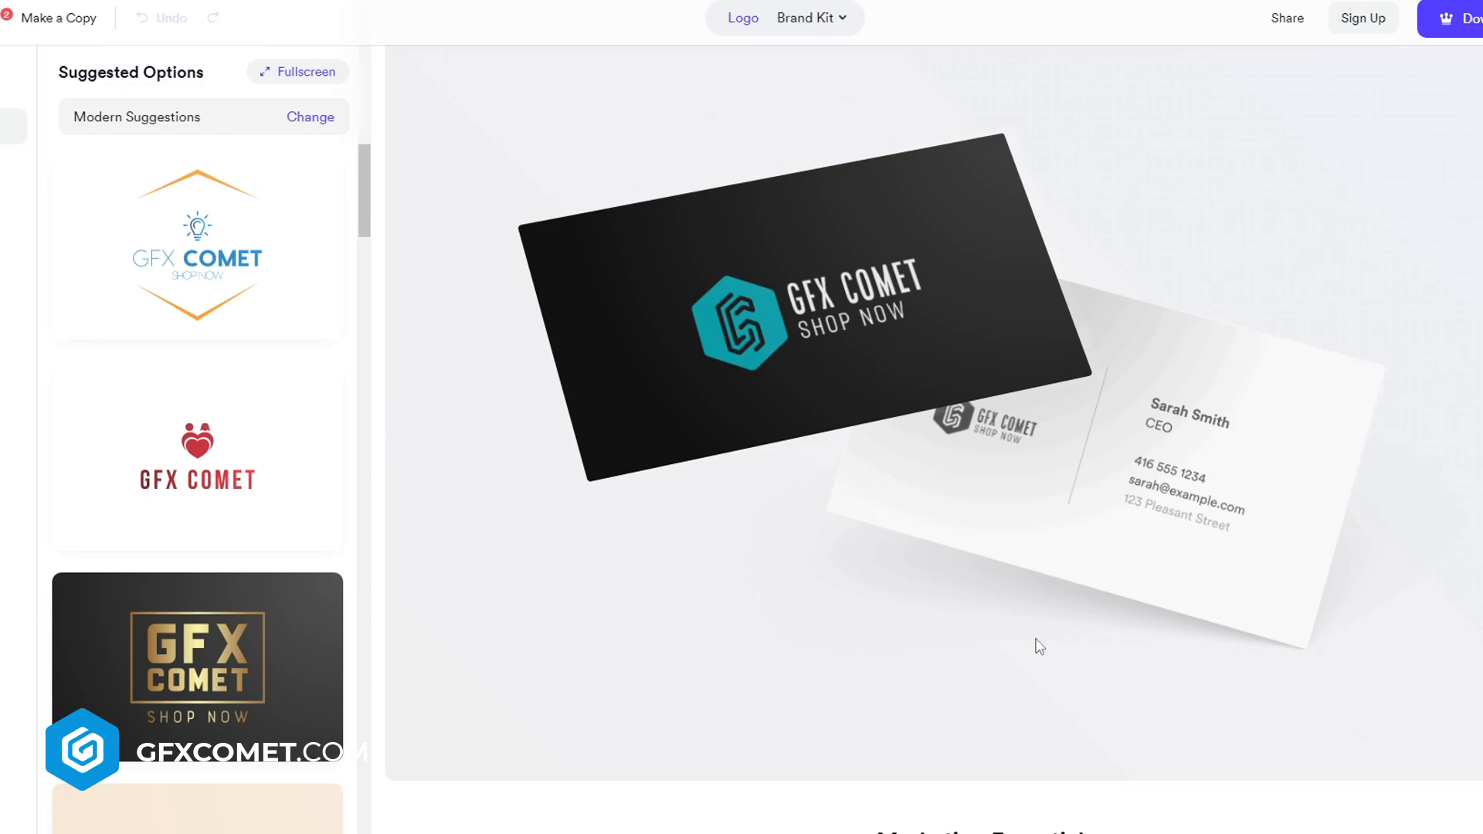
pyautogui.scroll(-12, 1039, 646)
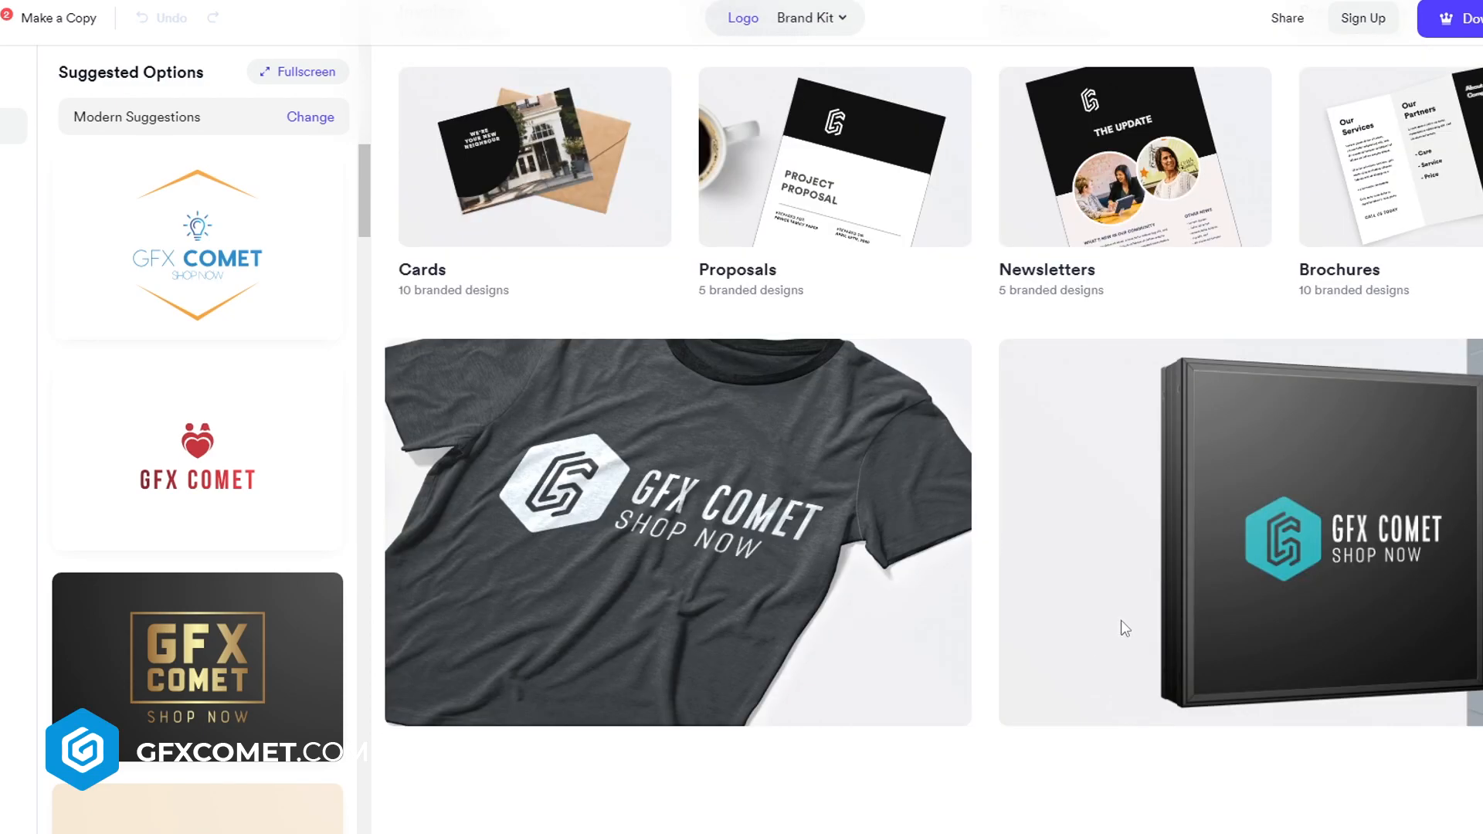
pyautogui.scroll(-3, 1120, 622)
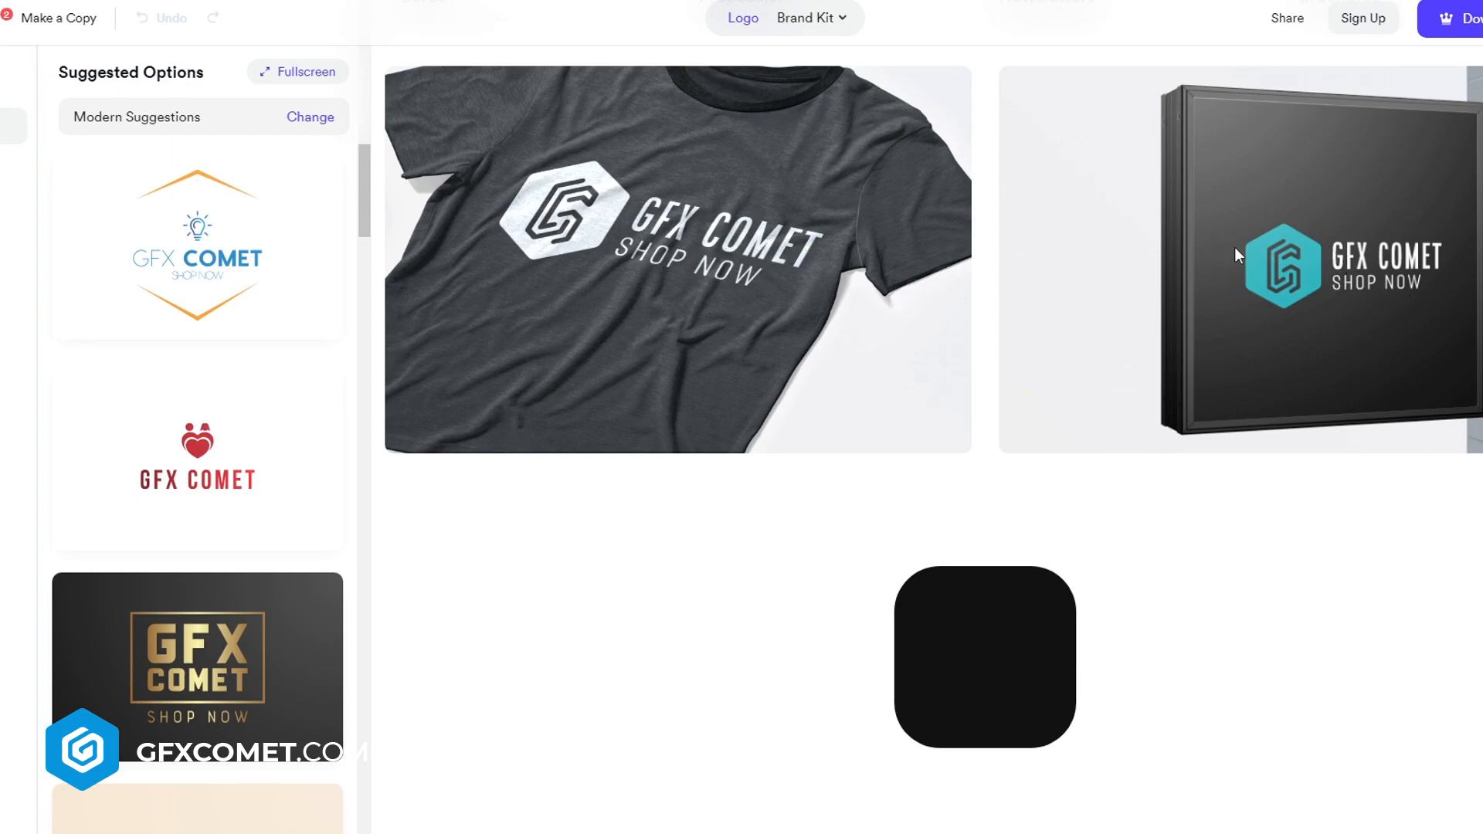
pyautogui.scroll(-2, 1351, 363)
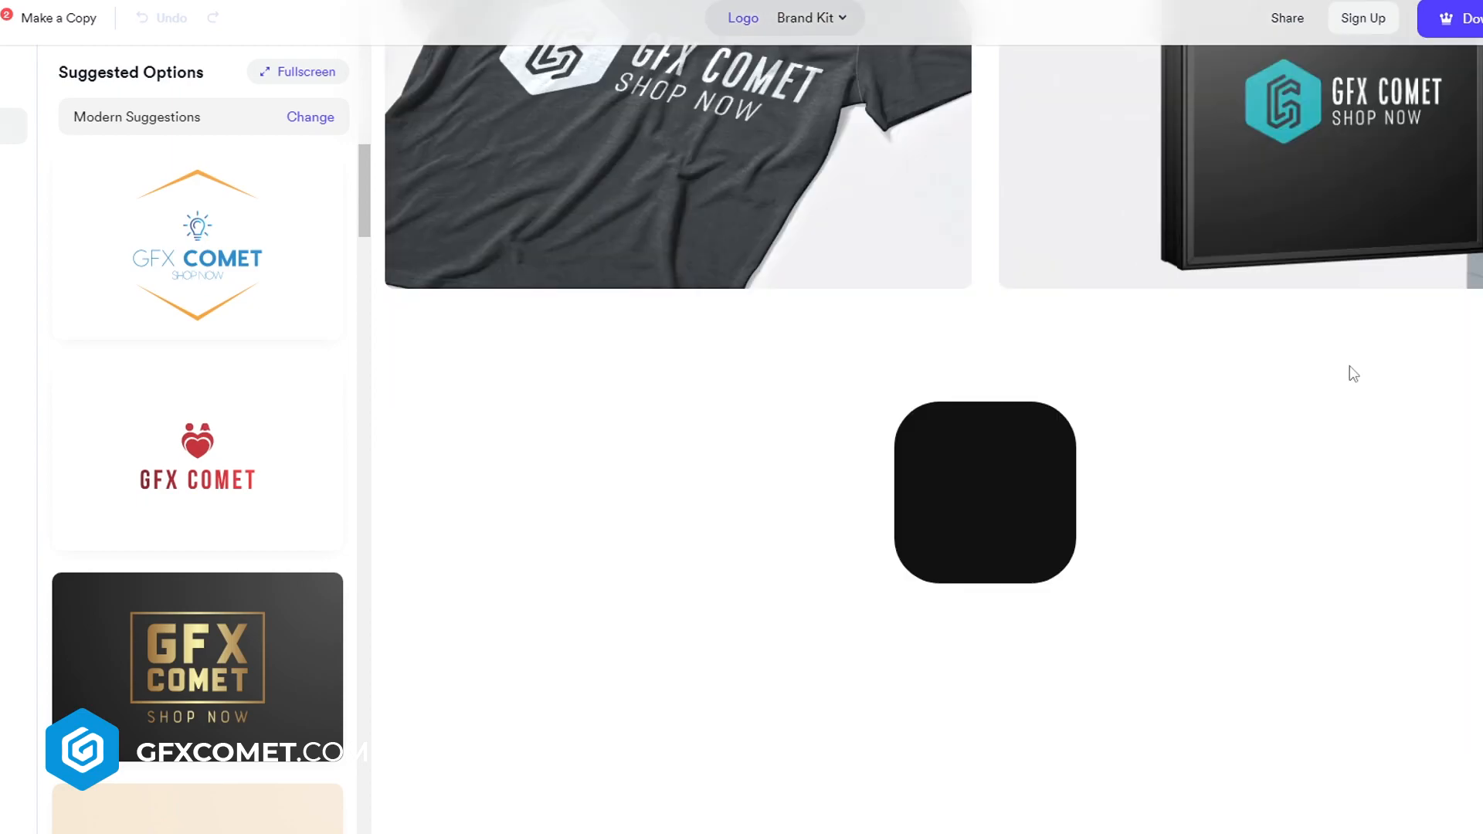
# Scroll back up through the merchandise and business-card mockups to the top of the selected logo's preview
pyautogui.scroll(3, 1383, 321)
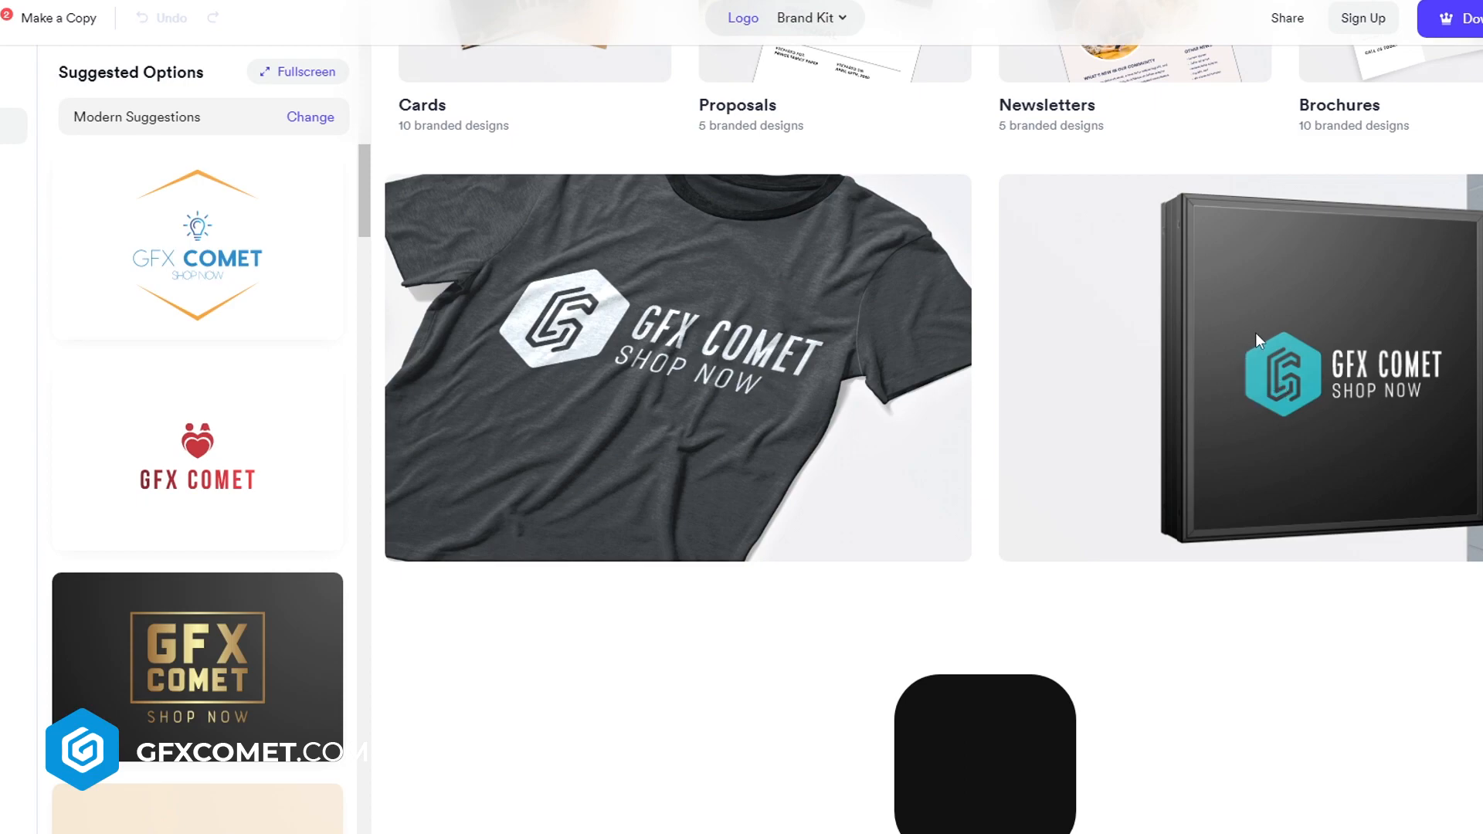
pyautogui.scroll(-3, 1306, 404)
pyautogui.scroll(15, 1319, 535)
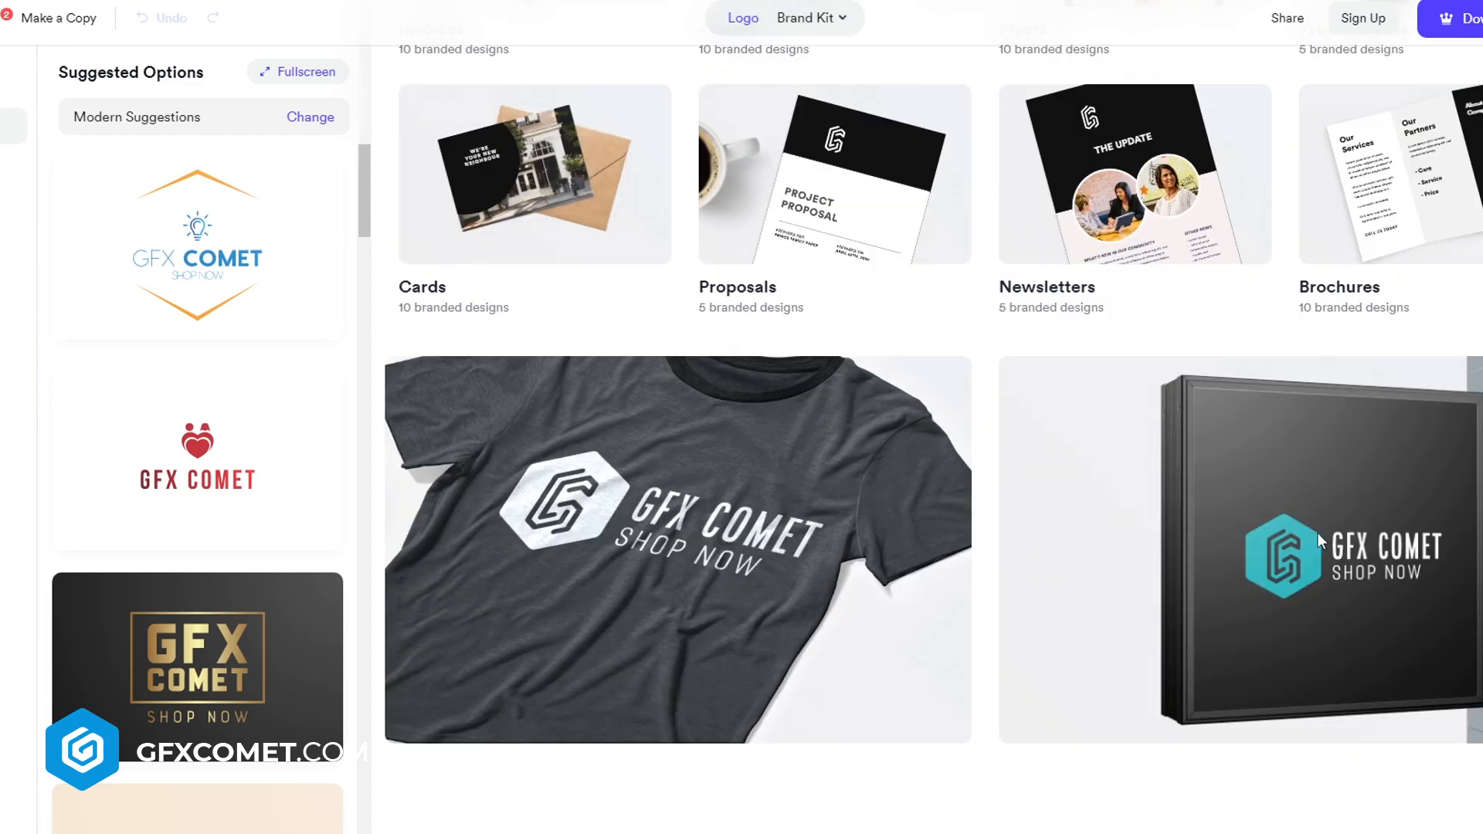
pyautogui.scroll(2, 1289, 533)
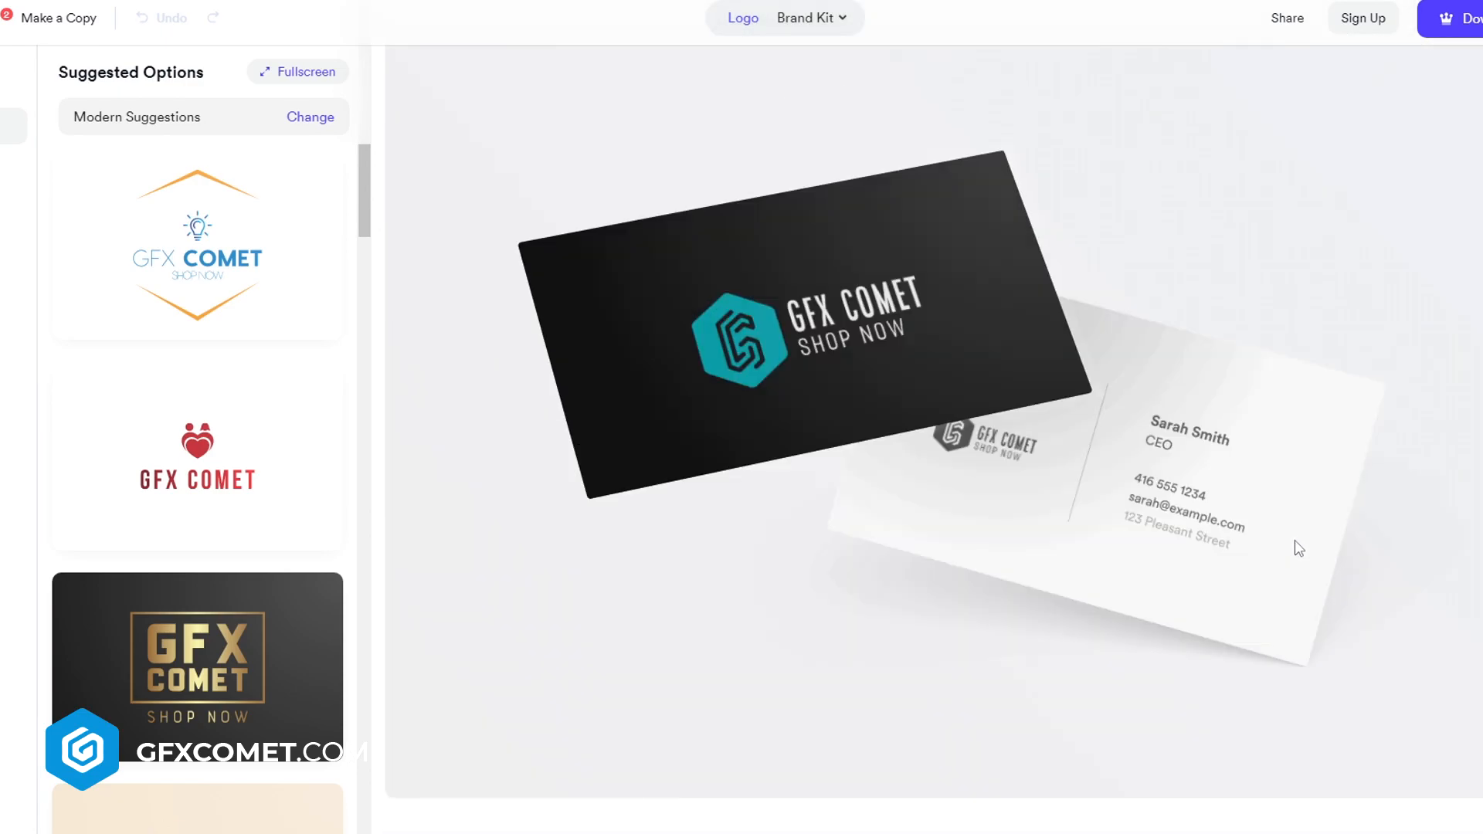
pyautogui.scroll(4, 1301, 535)
pyautogui.scroll(10, 1357, 554)
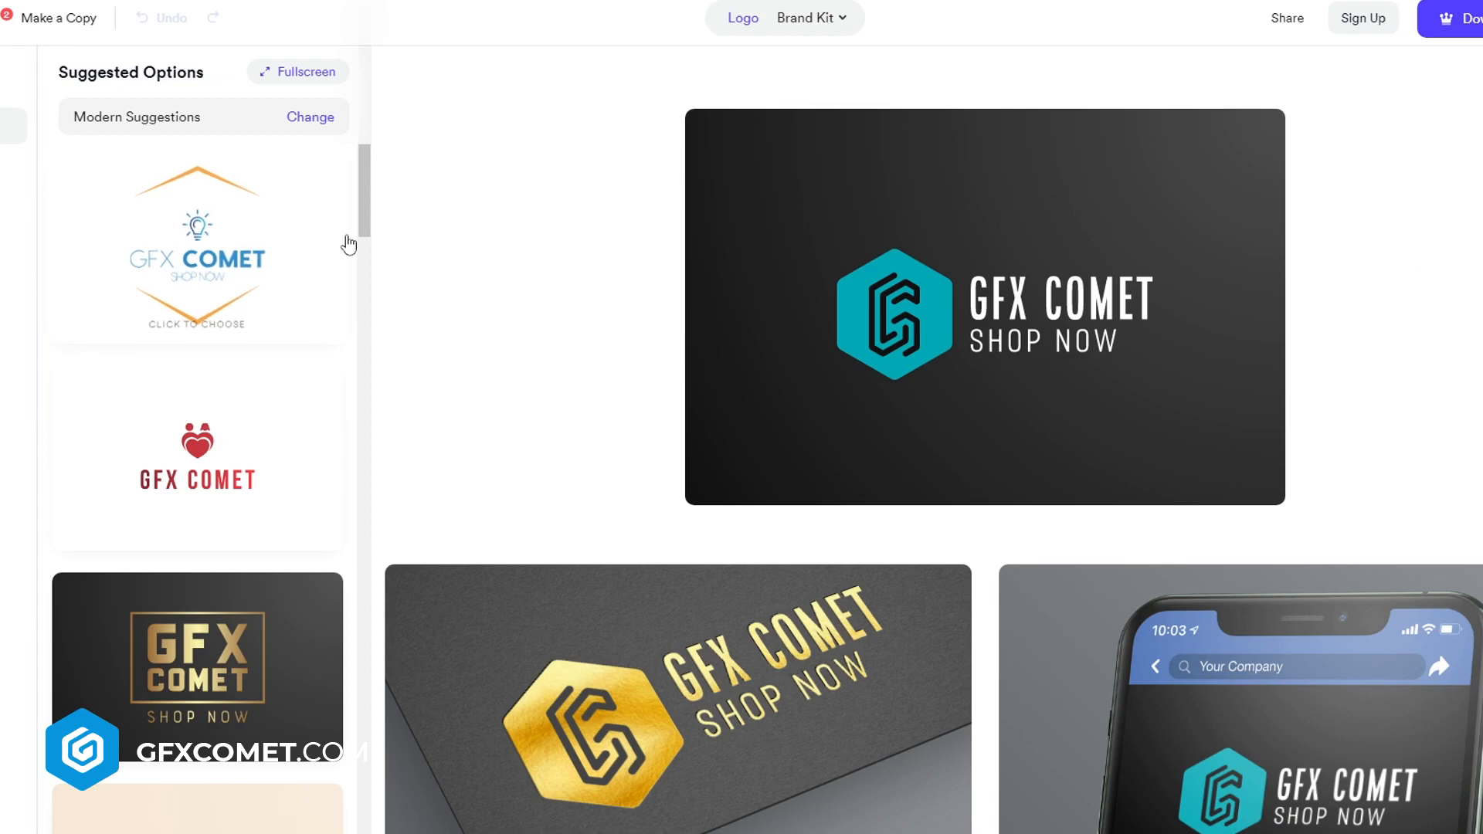
# Browse the suggested alternative logo designs listed in the side panel
pyautogui.scroll(-3, 346, 247)
pyautogui.scroll(-3, 276, 605)
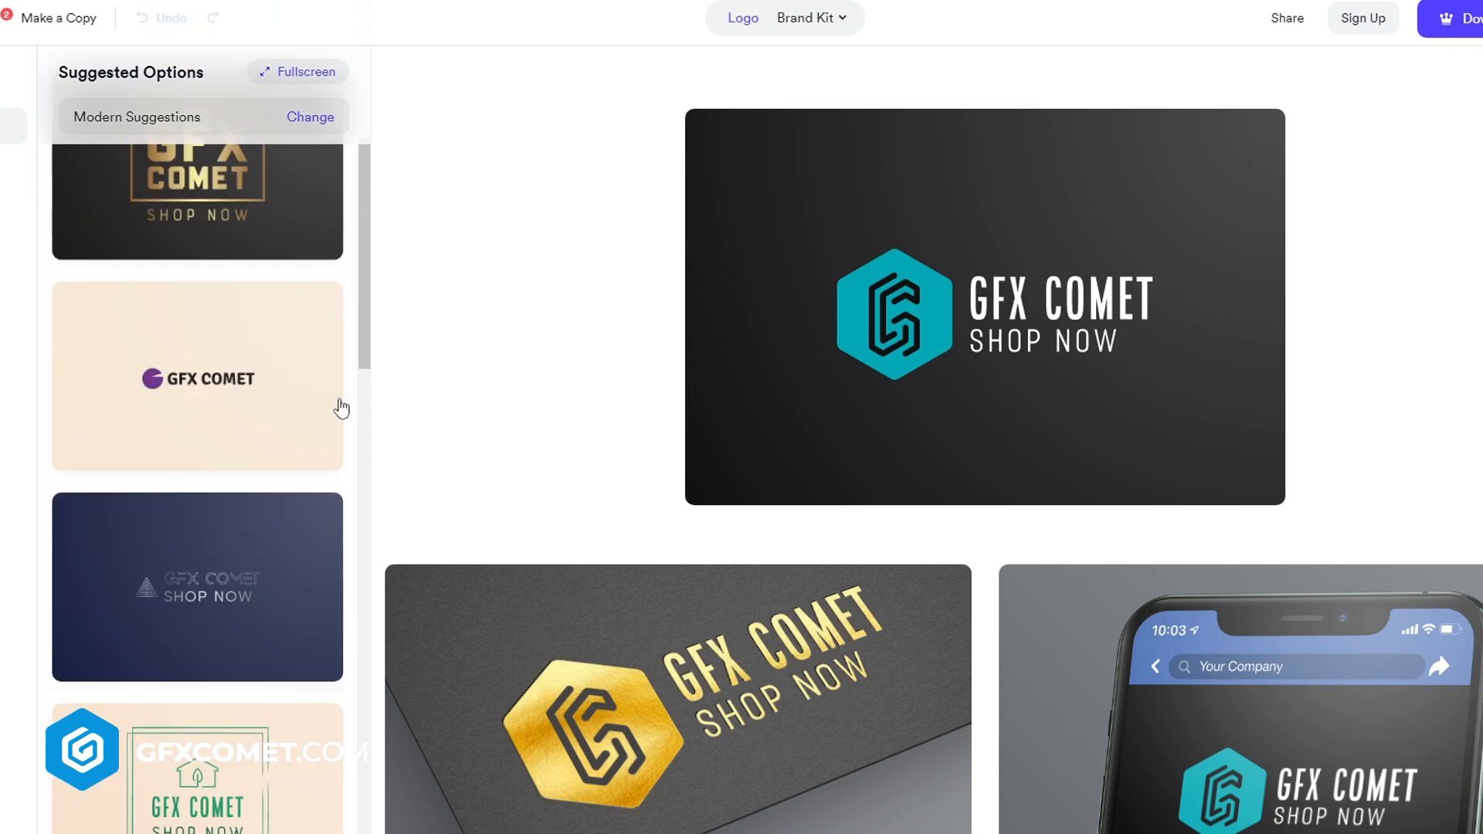
pyautogui.moveTo(364, 357); pyautogui.dragTo(365, 575)
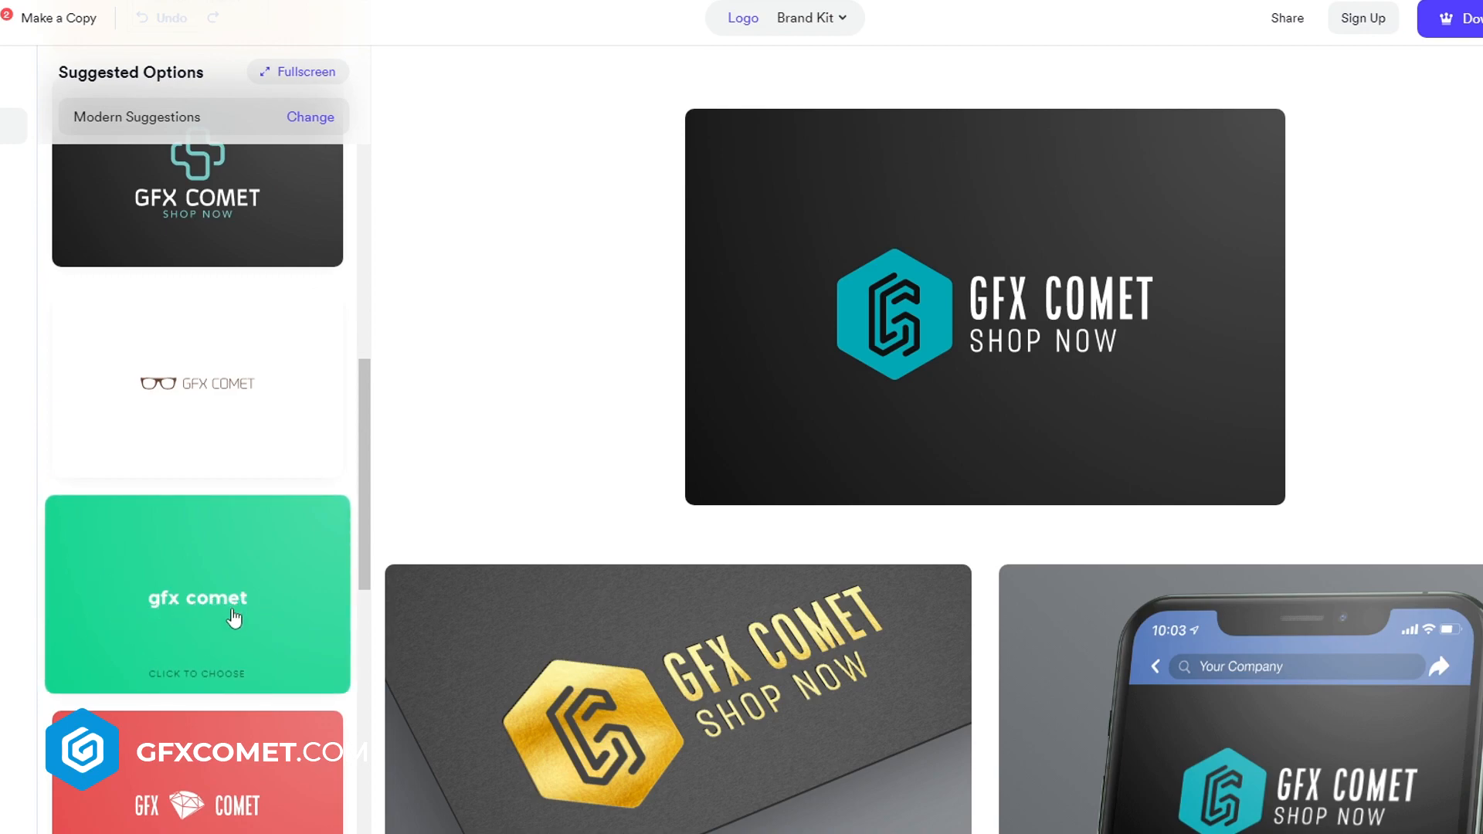
pyautogui.moveTo(365, 566); pyautogui.dragTo(366, 785)
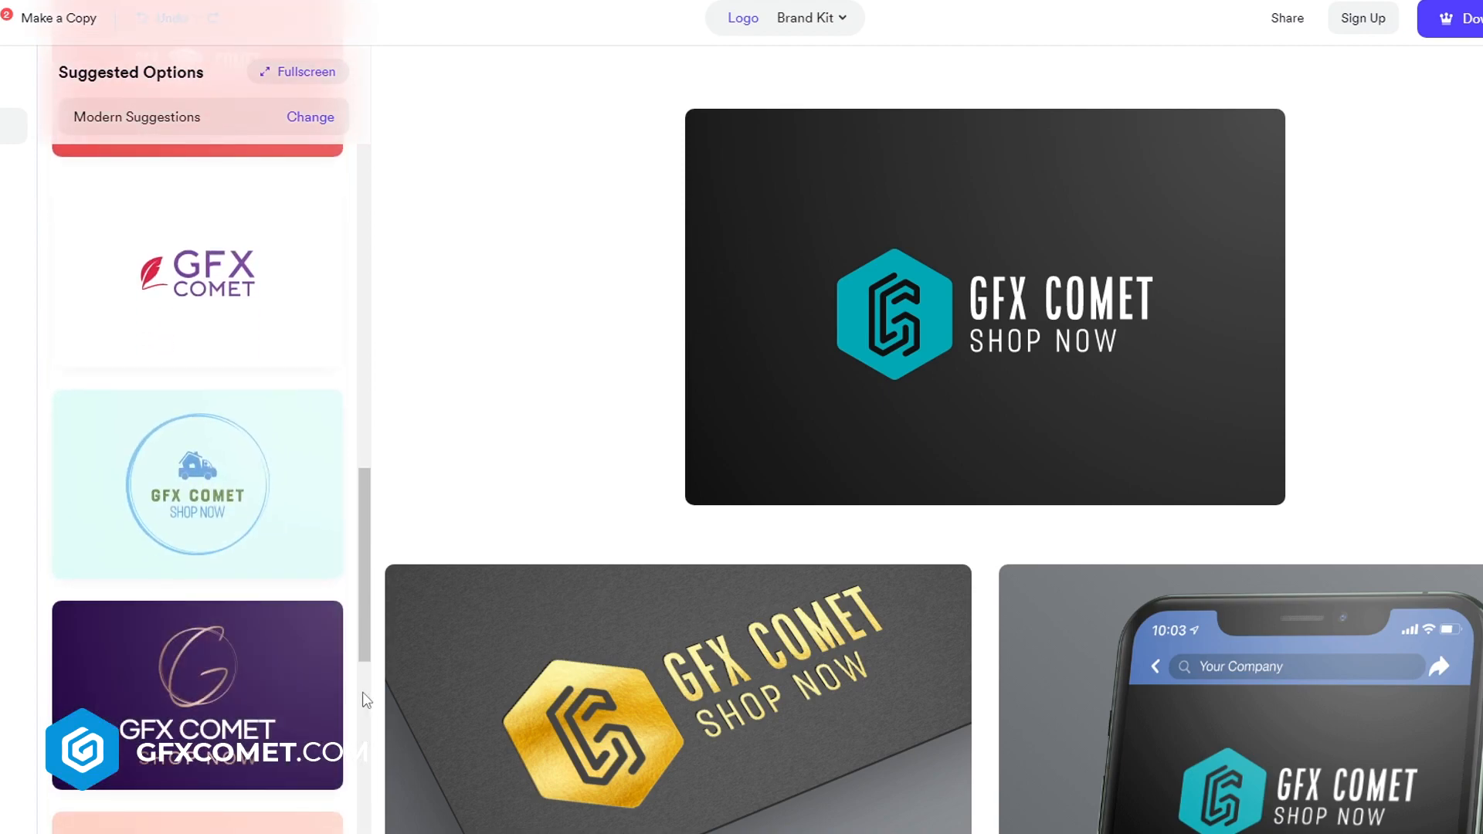
pyautogui.moveTo(366, 504); pyautogui.dragTo(363, 722)
pyautogui.scroll(-10, 313, 640)
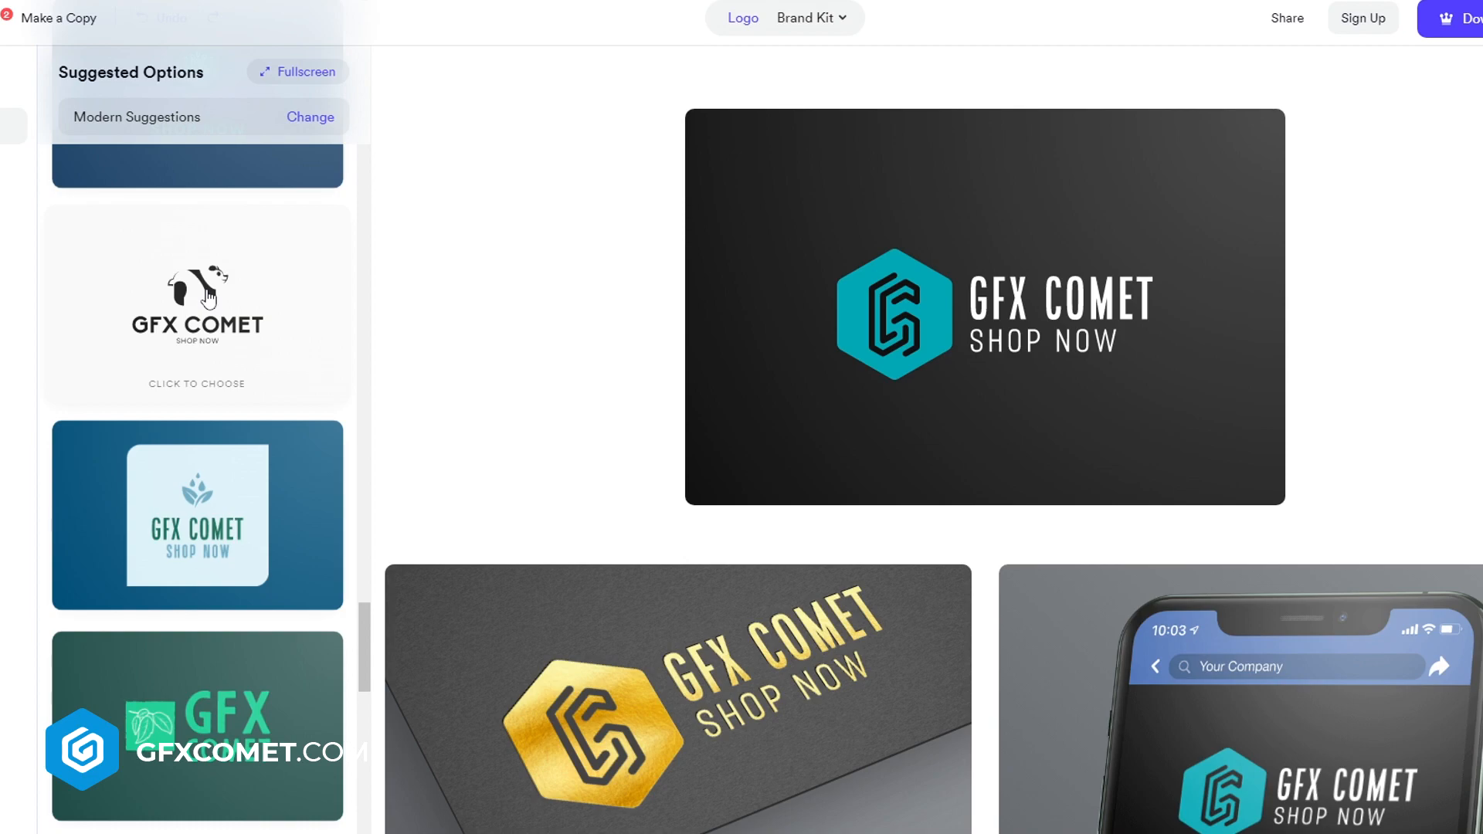
pyautogui.scroll(-10, 242, 471)
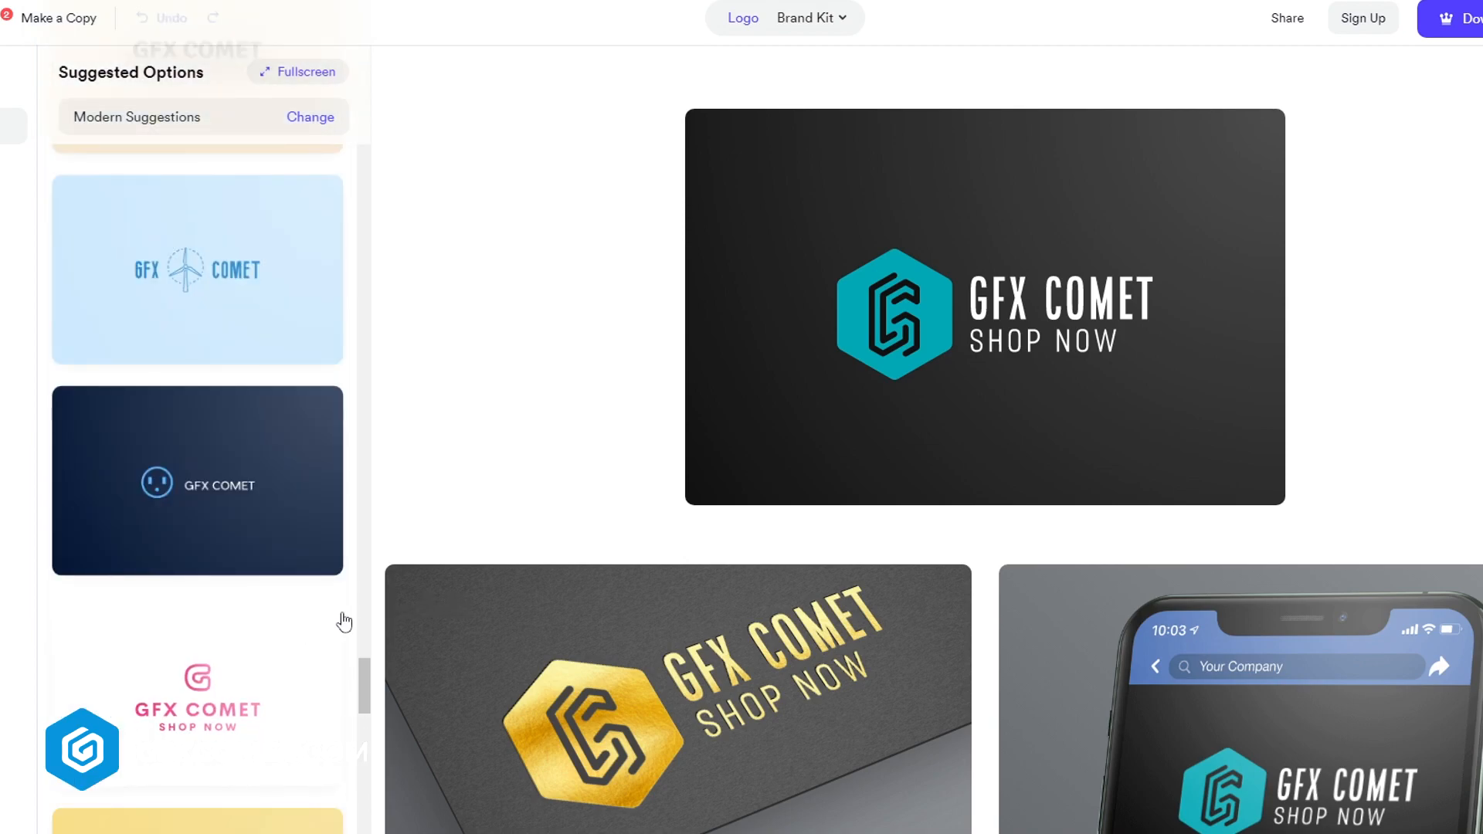
pyautogui.scroll(-3, 322, 623)
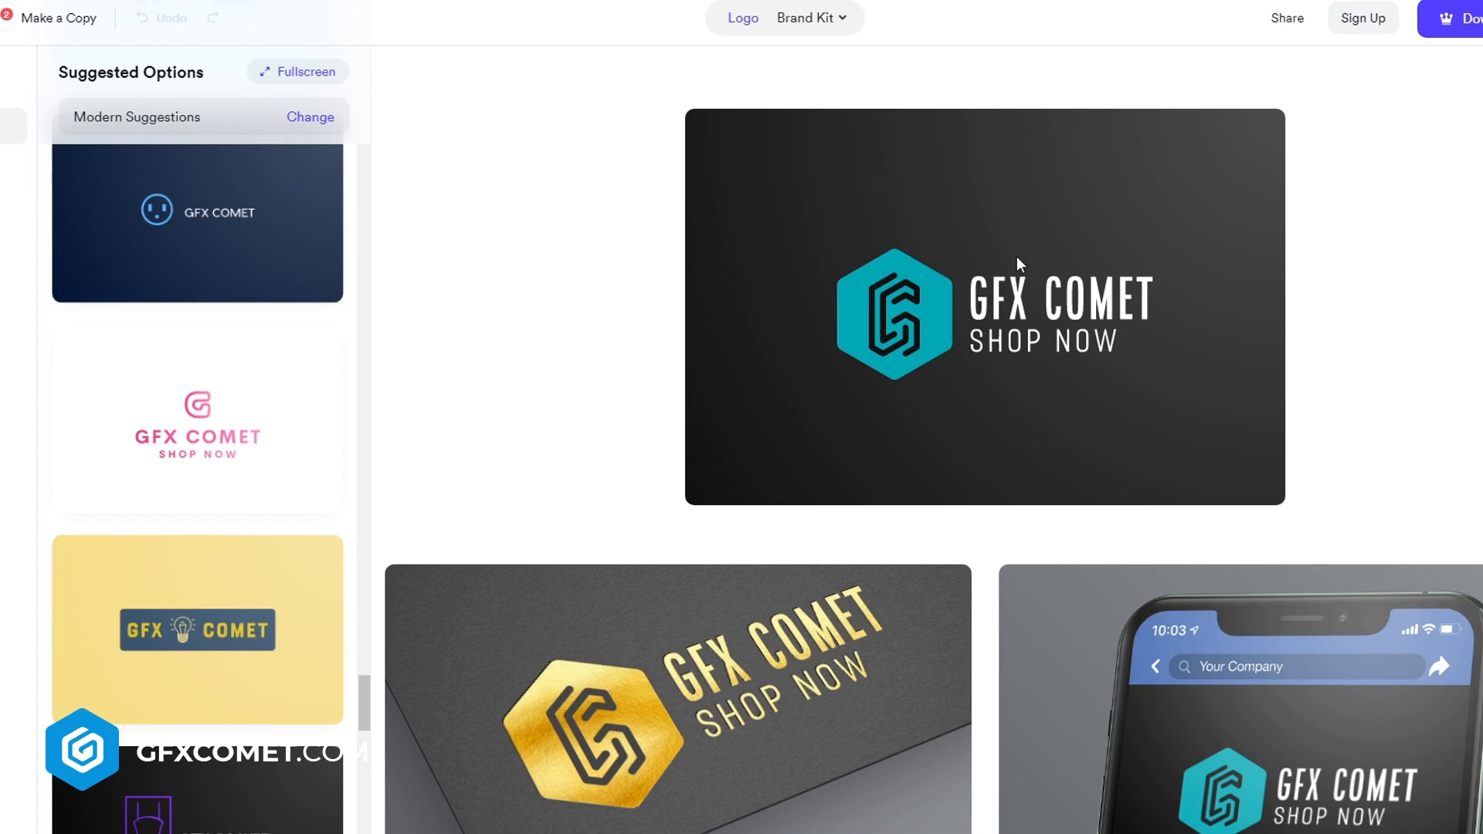
pyautogui.scroll(-8, 147, 425)
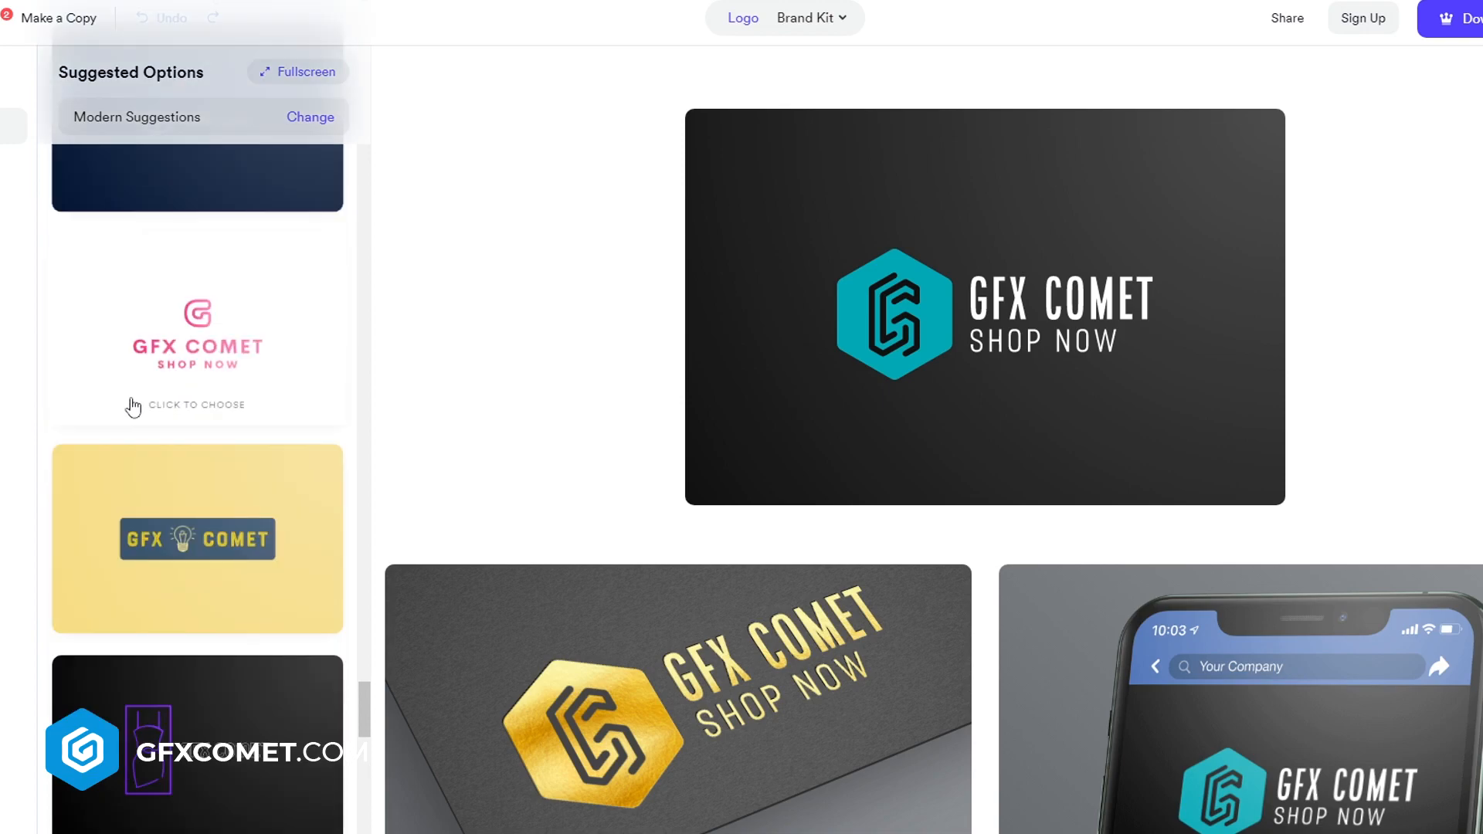
pyautogui.scroll(-10, 300, 461)
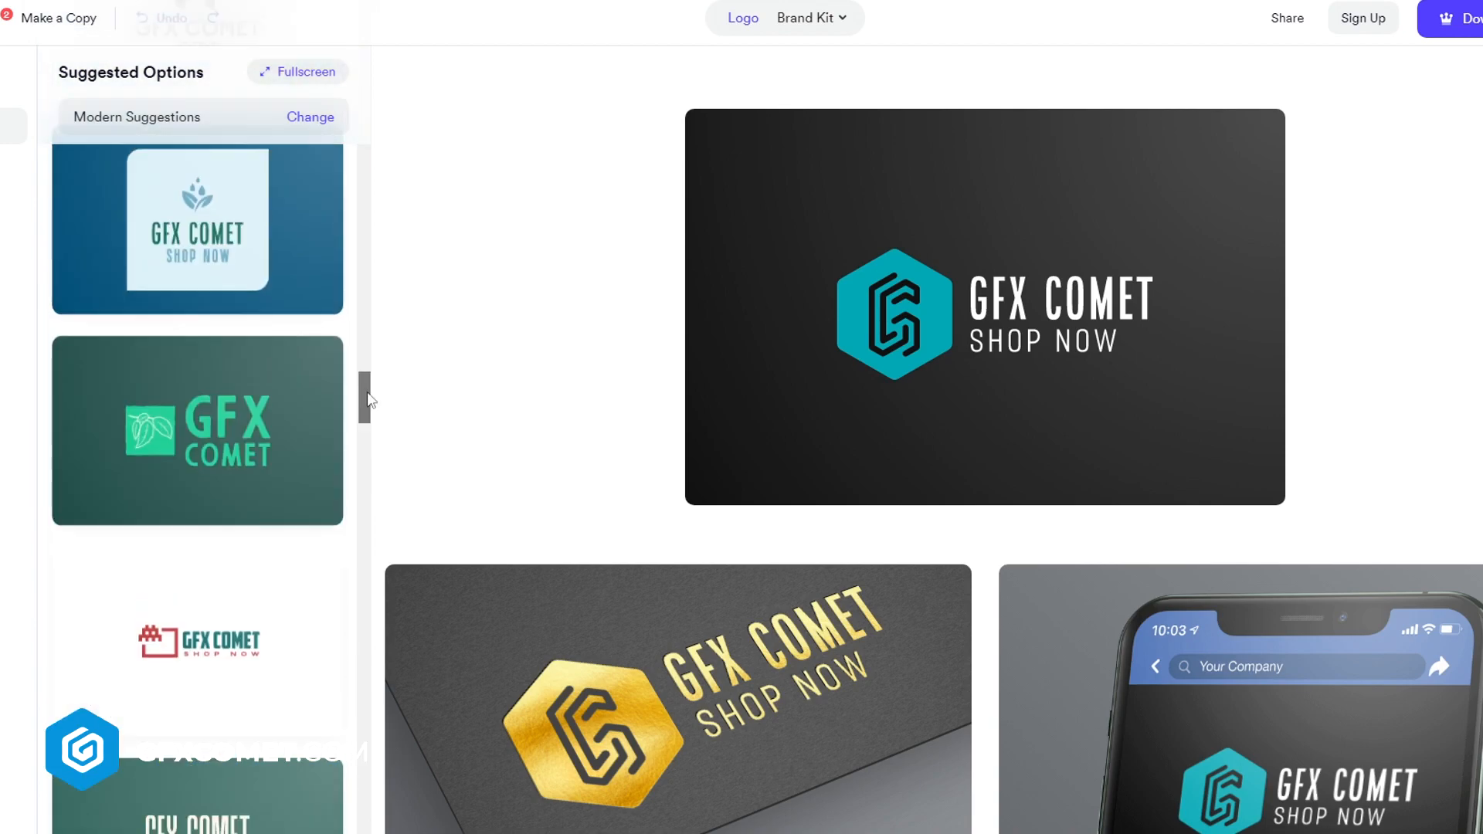